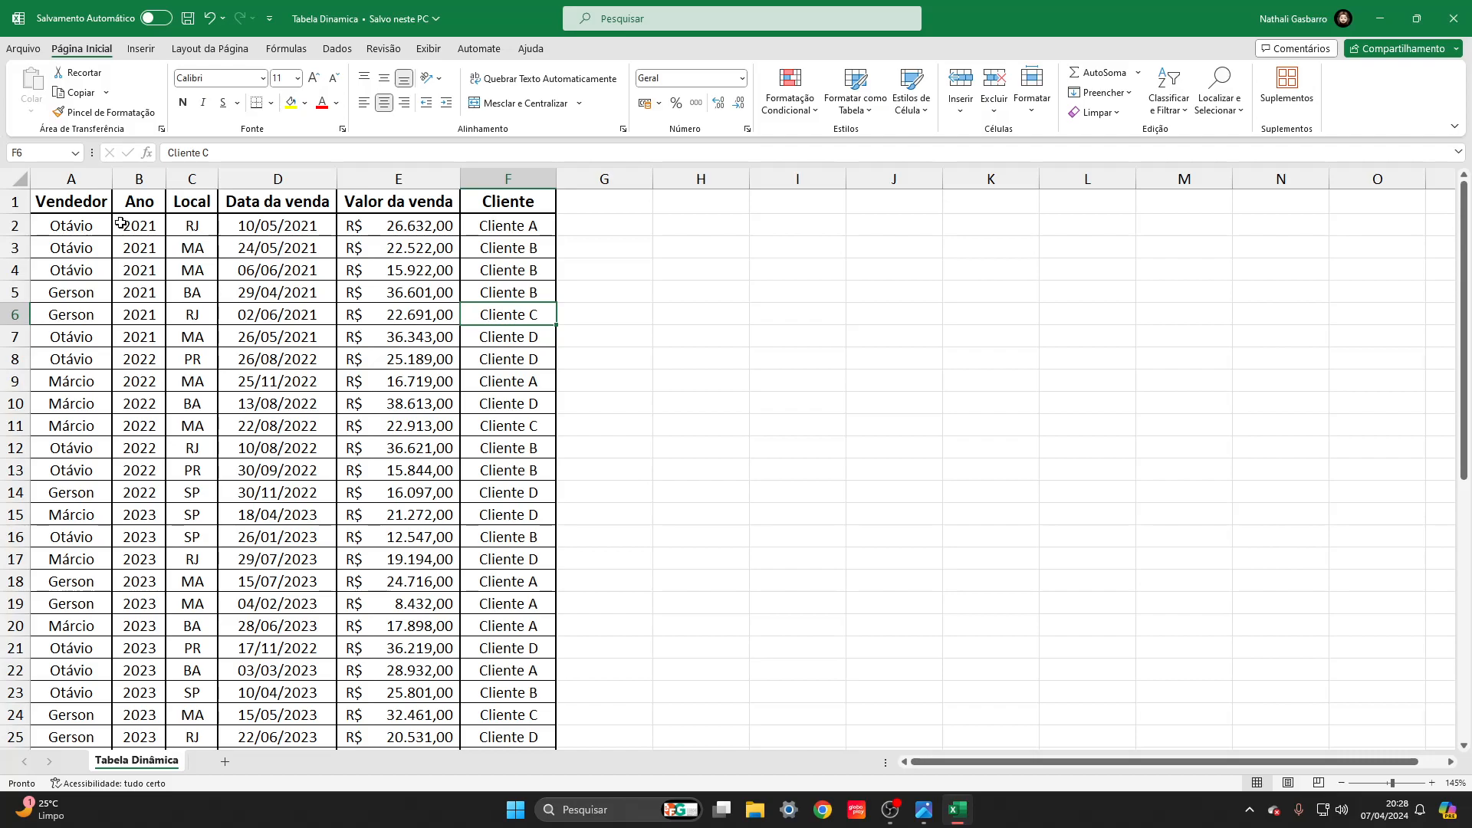
Clear all the year values in the Ano column from B2 down, keeping the header.
{"action": "key", "text": "ctrl+shift+Down"}
{"action": "key", "text": "Delete"}
{"action": "left_click", "coordinate": [121, 229]}
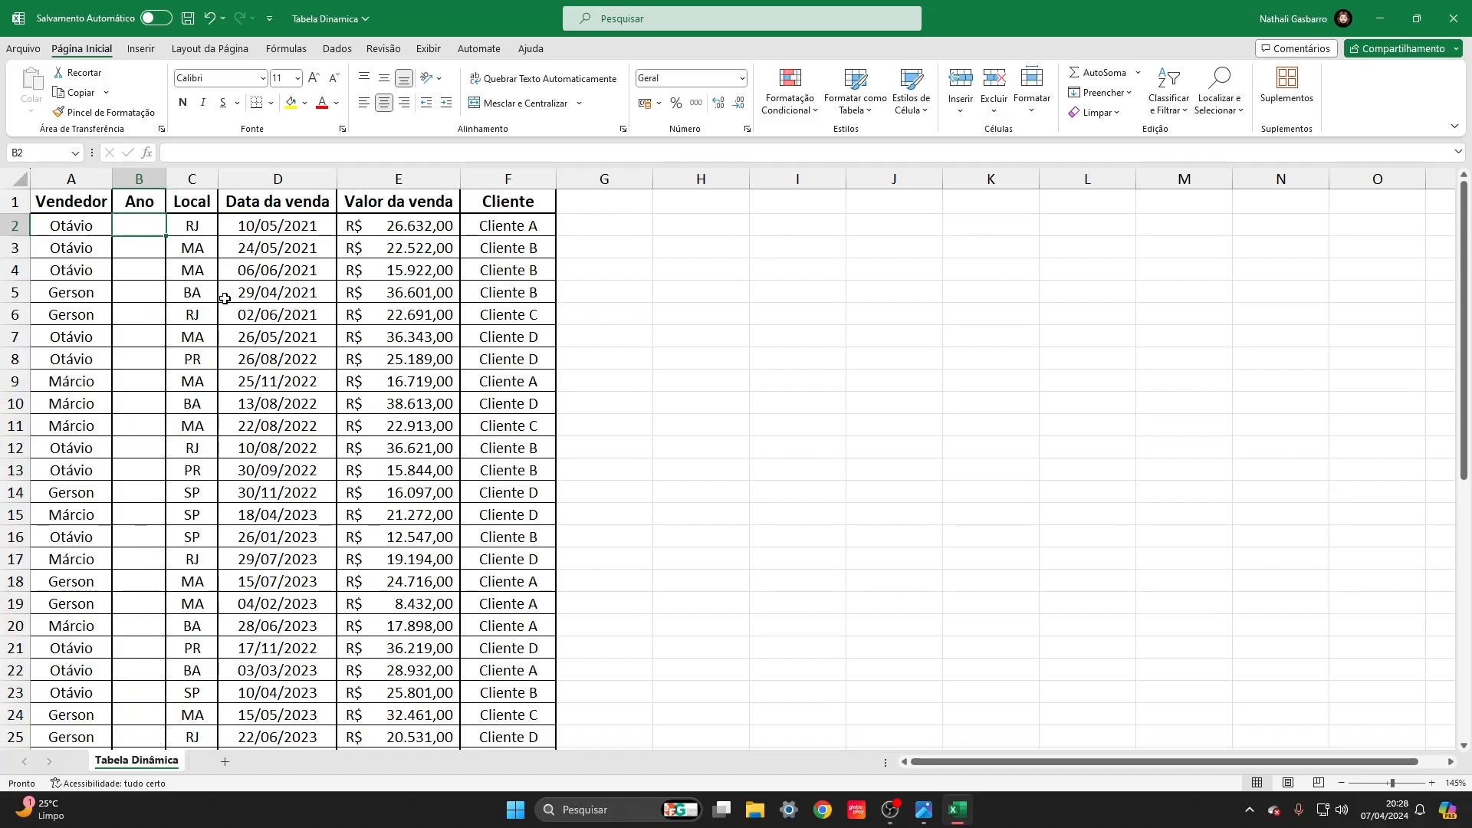
Enter the formula =ANO(D2) in B2 to extract the year from the sale date.
{"action": "type", "text": "=ANO("}
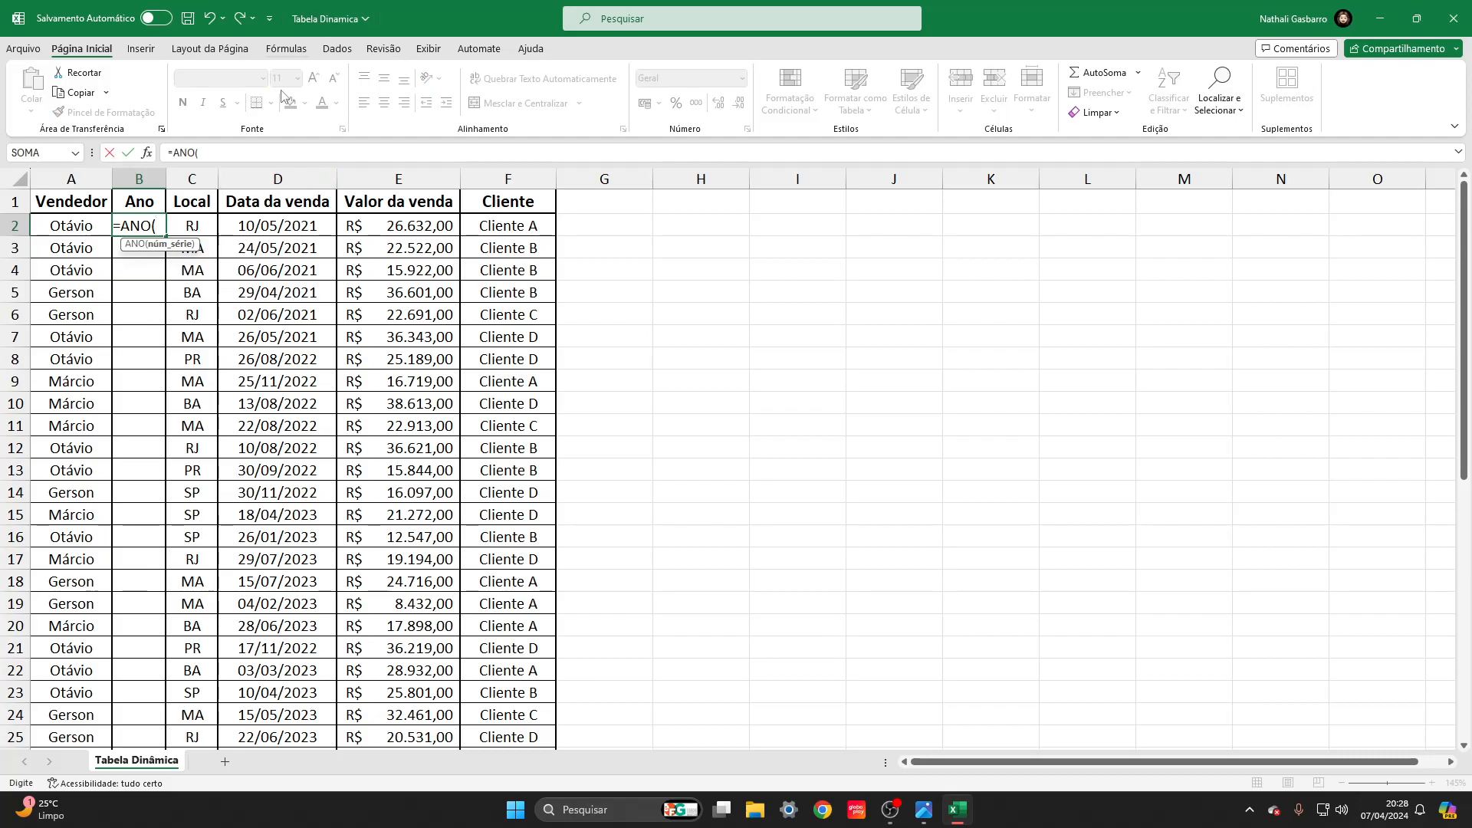
{"action": "left_click", "coordinate": [288, 227]}
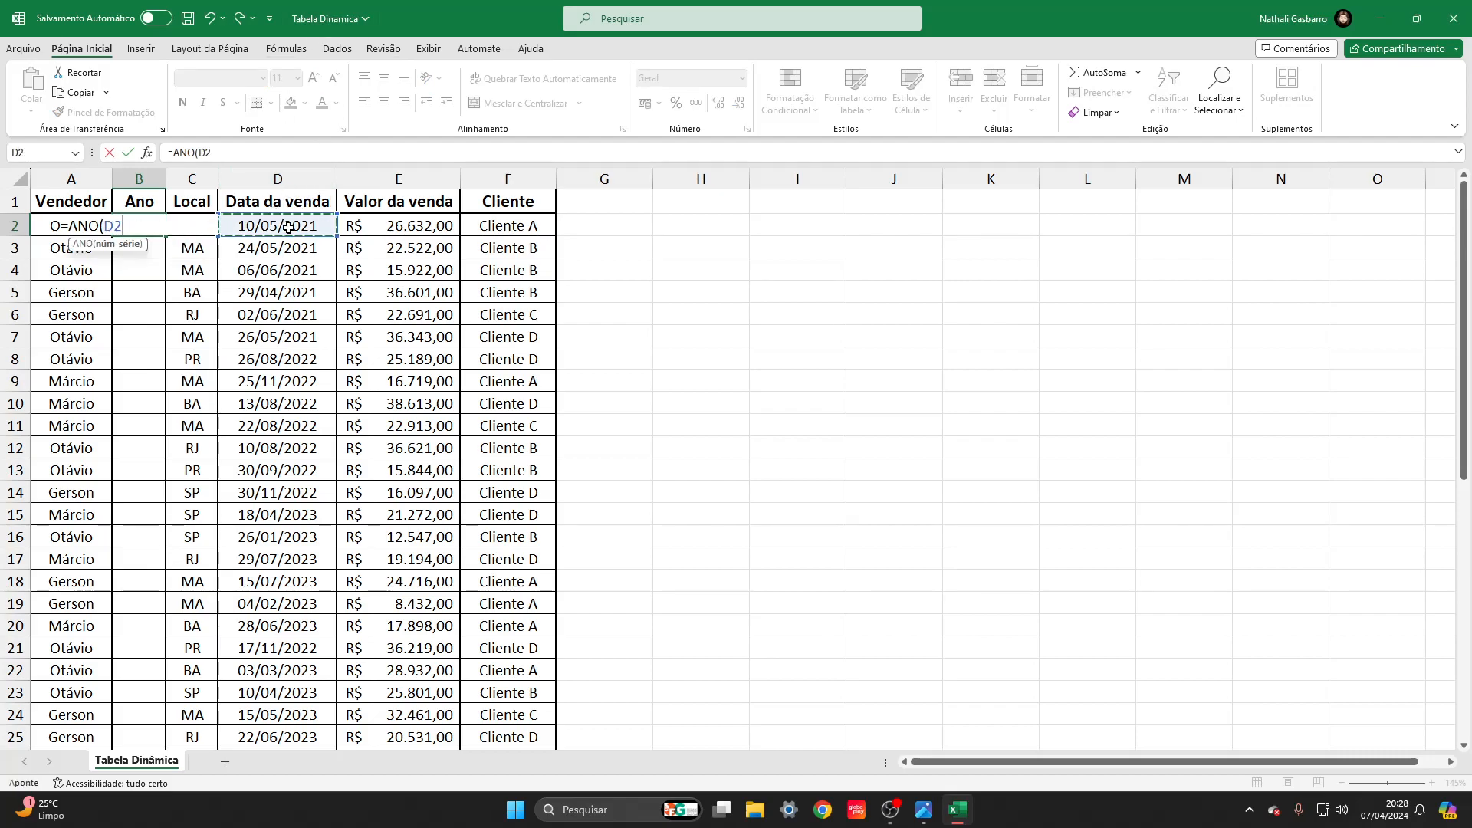
{"action": "key", "text": "Return"}
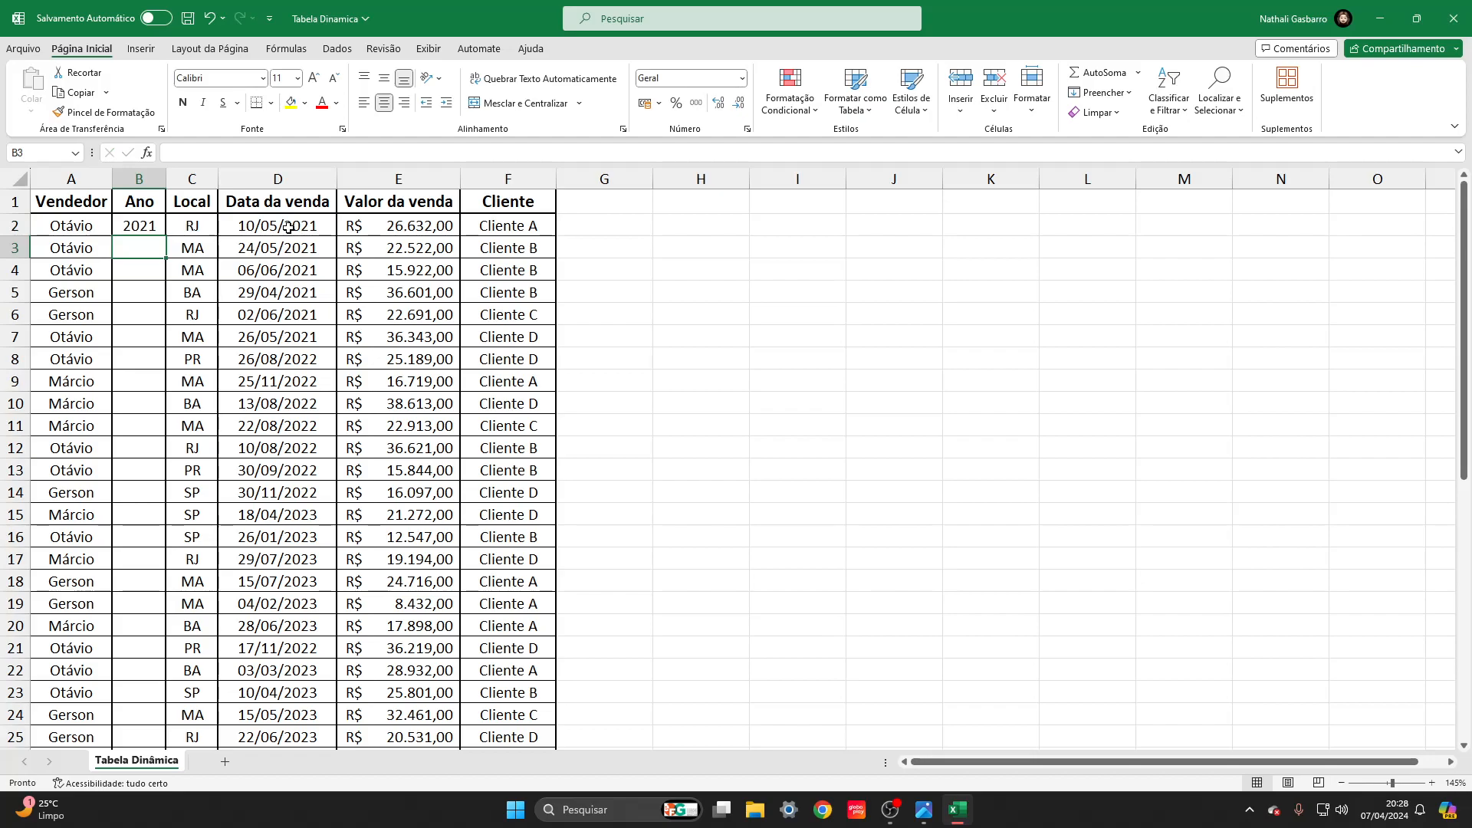
Copy the year formula from B2 down the whole Ano column and widen columns A and B.
{"action": "left_click", "coordinate": [157, 230]}
{"action": "double_click", "coordinate": [166, 234]}
{"action": "left_click", "coordinate": [150, 227]}
{"action": "left_click_drag", "start_coordinate": [167, 178], "coordinate": [76, 296]}
Examine the sales table column by column, from Vendedor to Cliente, and look over its records at a smaller zoom.
{"action": "left_click", "coordinate": [91, 230]}
{"action": "left_click_drag", "start_coordinate": [163, 202], "coordinate": [161, 309]}
{"action": "left_click", "coordinate": [163, 310]}
{"action": "left_click_drag", "start_coordinate": [230, 202], "coordinate": [230, 342]}
{"action": "left_click_drag", "start_coordinate": [330, 207], "coordinate": [315, 361]}
{"action": "left_click_drag", "start_coordinate": [452, 201], "coordinate": [460, 381]}
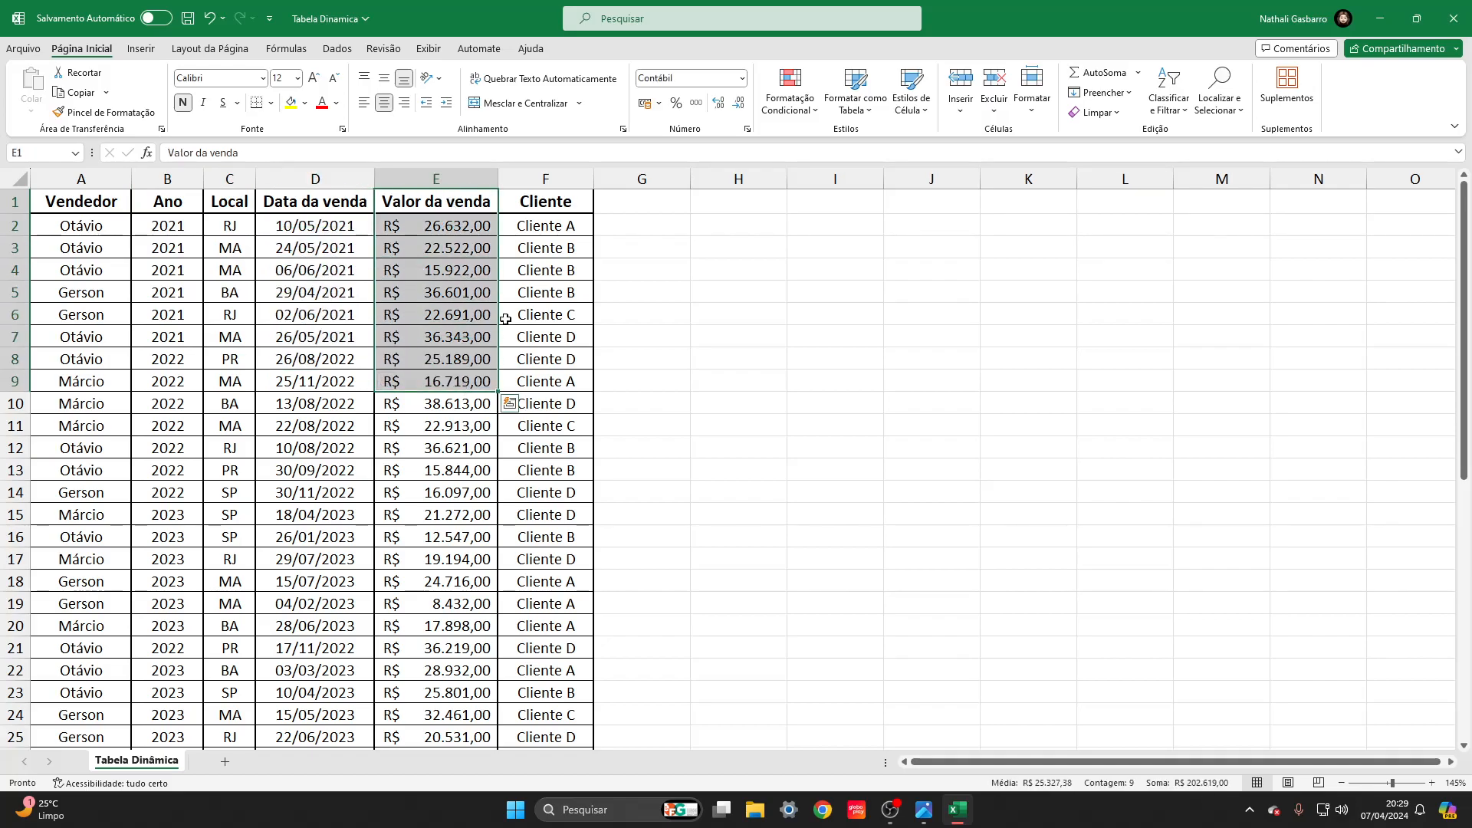
{"action": "left_click_drag", "start_coordinate": [572, 203], "coordinate": [576, 382]}
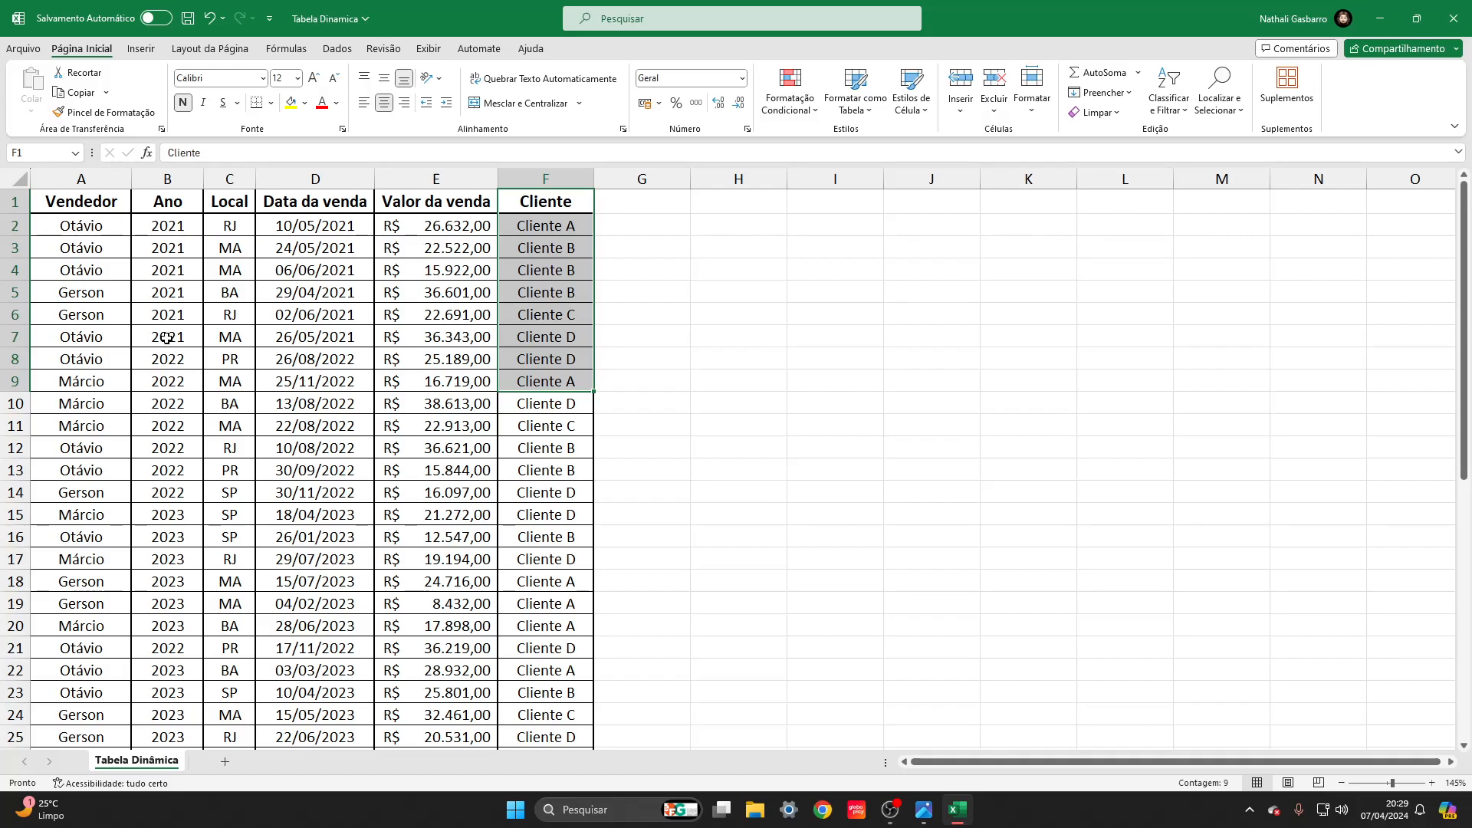
{"action": "scroll", "coordinate": [165, 333], "scroll_direction": "down", "scroll_amount": 5}
{"action": "scroll", "coordinate": [163, 338], "scroll_direction": "up", "scroll_amount": 2}
{"action": "scroll", "coordinate": [162, 338], "scroll_direction": "up", "scroll_amount": 2}
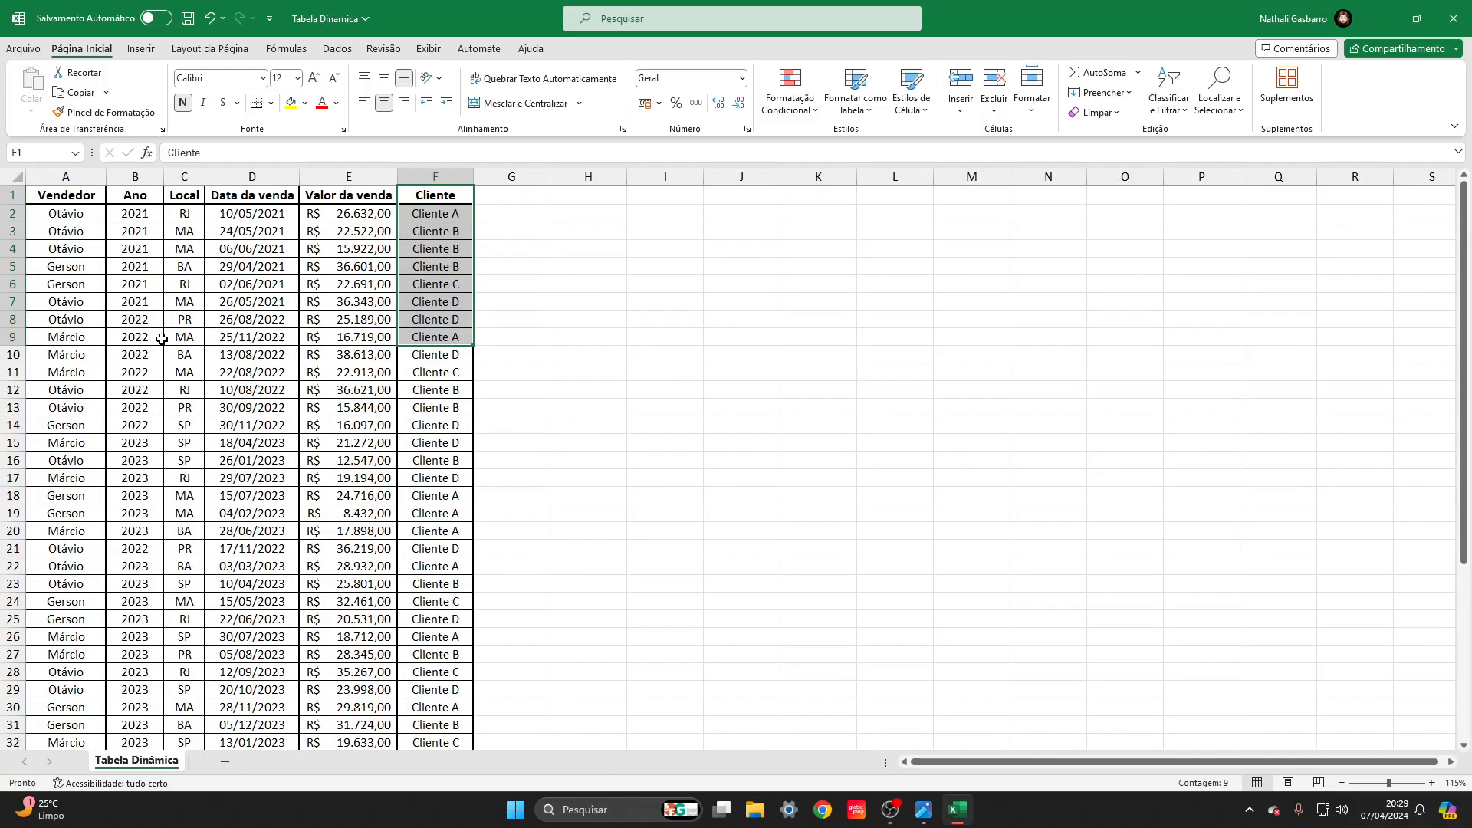
{"action": "left_click", "coordinate": [121, 363]}
Create a pivot table from the full sales table A1:F45, placing it on a new worksheet.
{"action": "left_click", "coordinate": [64, 196]}
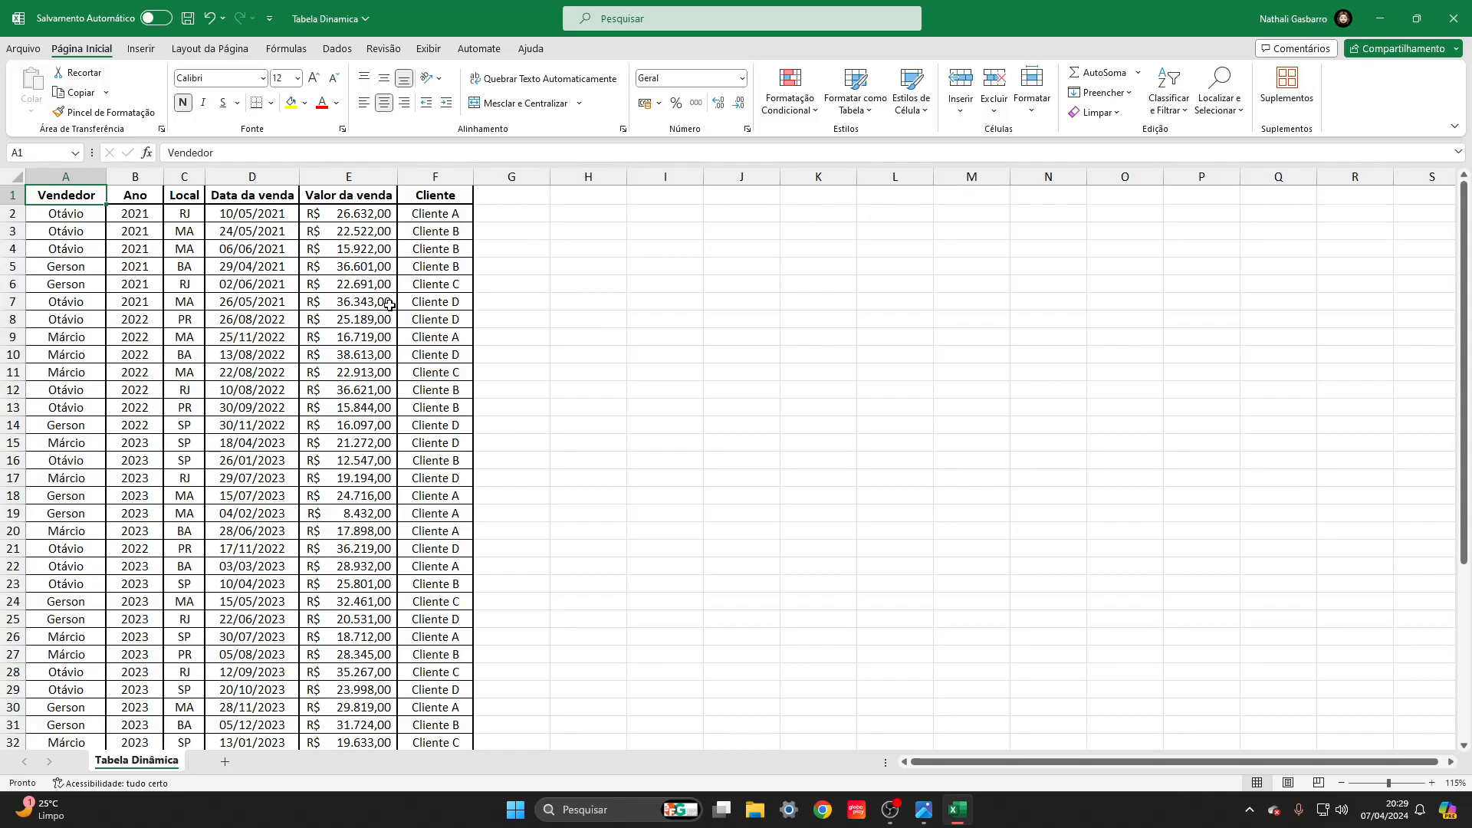
{"action": "key", "text": "ctrl+shift+Down"}
{"action": "key", "text": "ctrl+shift+Right"}
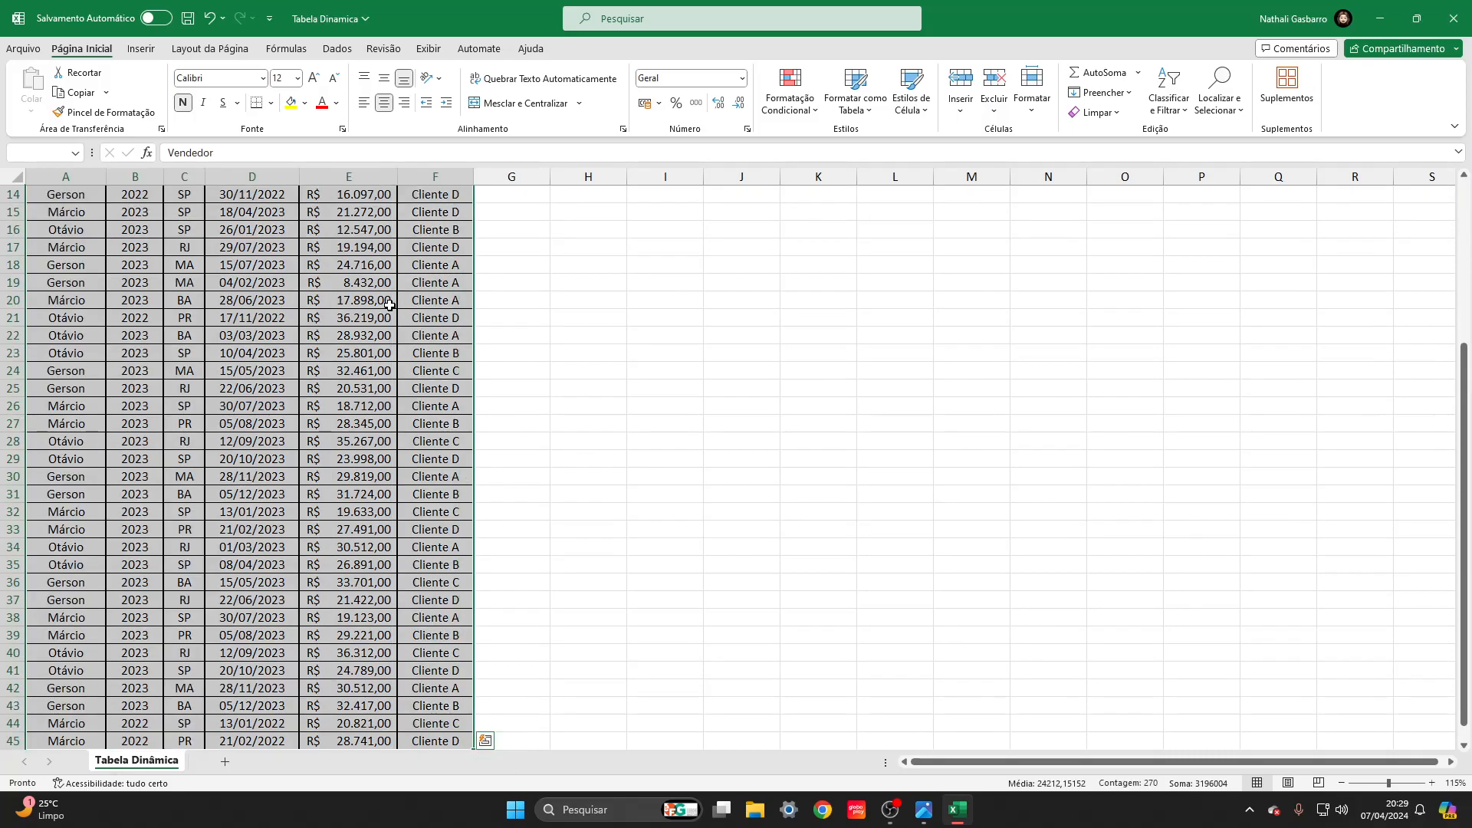
{"action": "scroll", "coordinate": [390, 305], "scroll_direction": "up", "scroll_amount": 5}
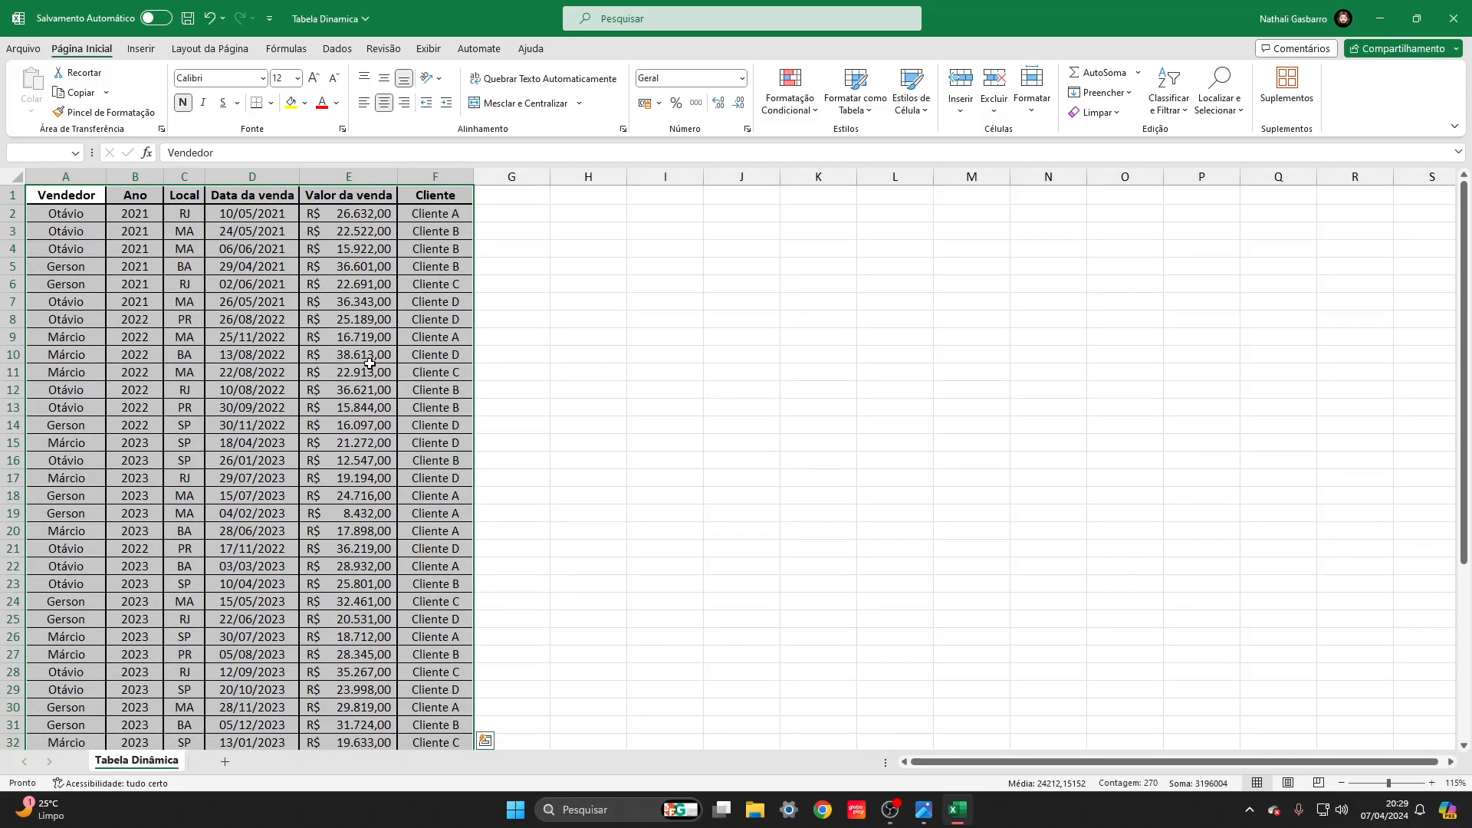
{"action": "left_click", "coordinate": [142, 50]}
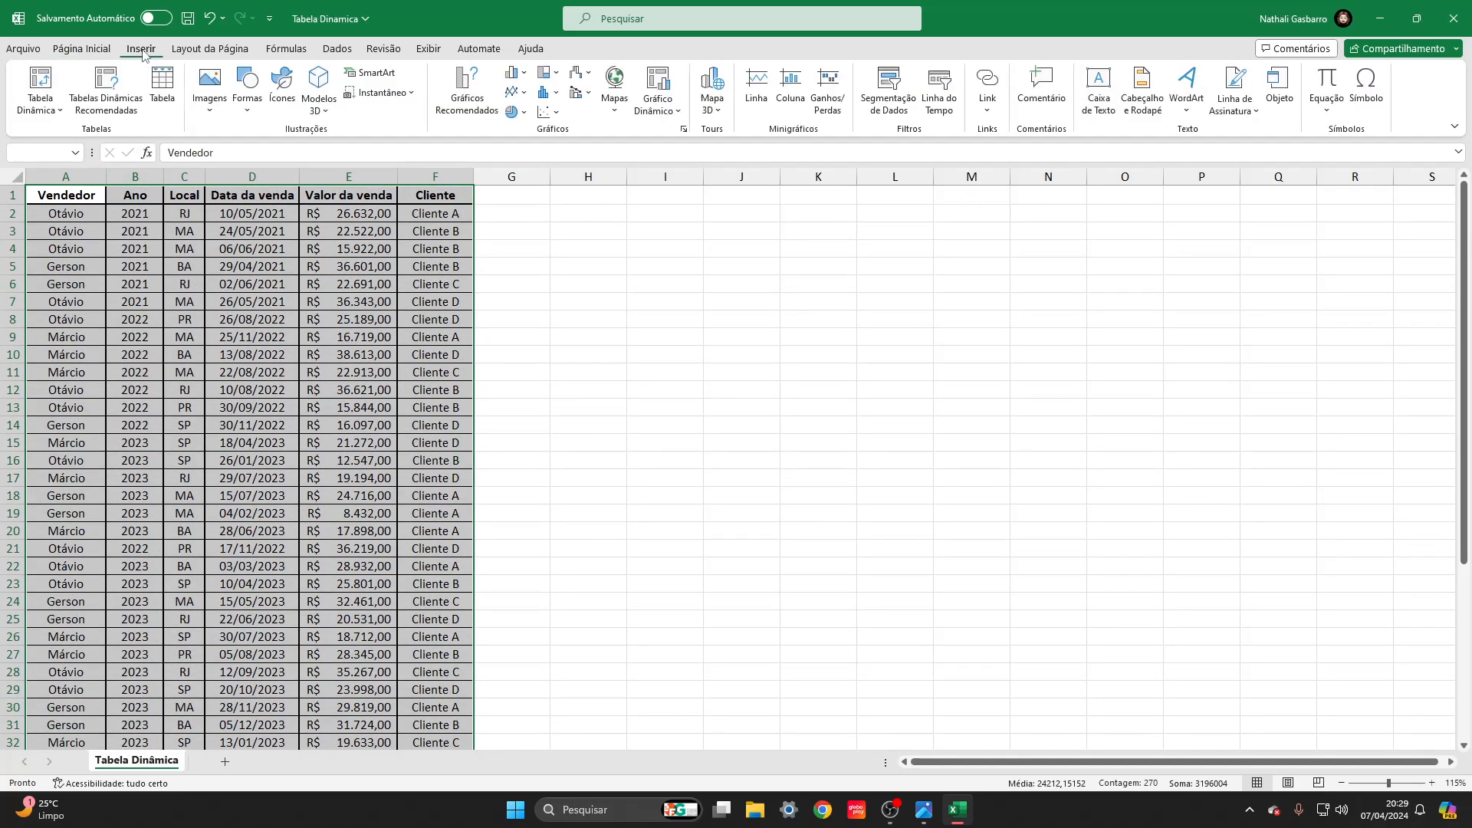
{"action": "left_click", "coordinate": [41, 83]}
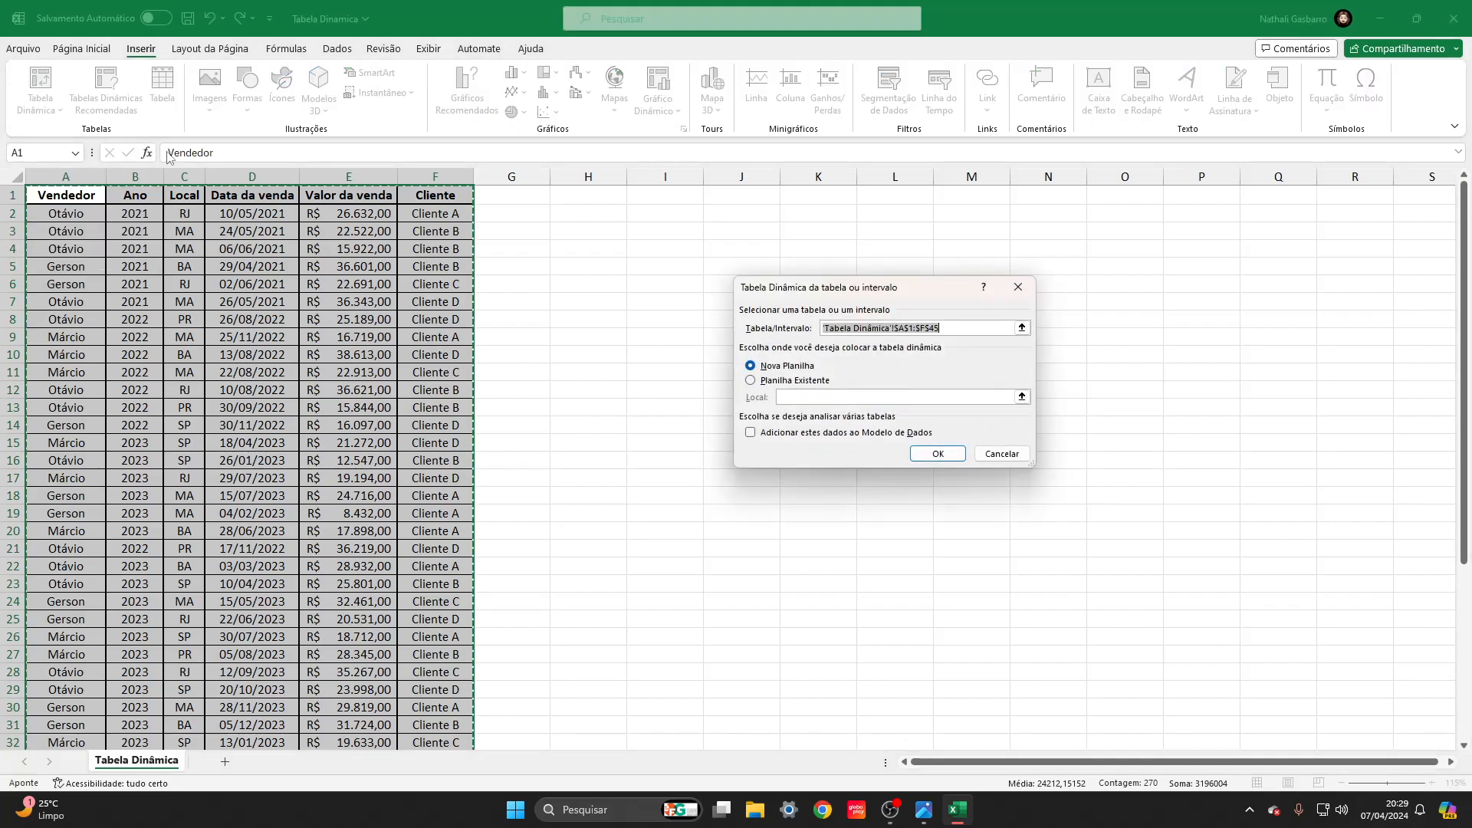
{"action": "left_click_drag", "start_coordinate": [839, 295], "coordinate": [522, 319]}
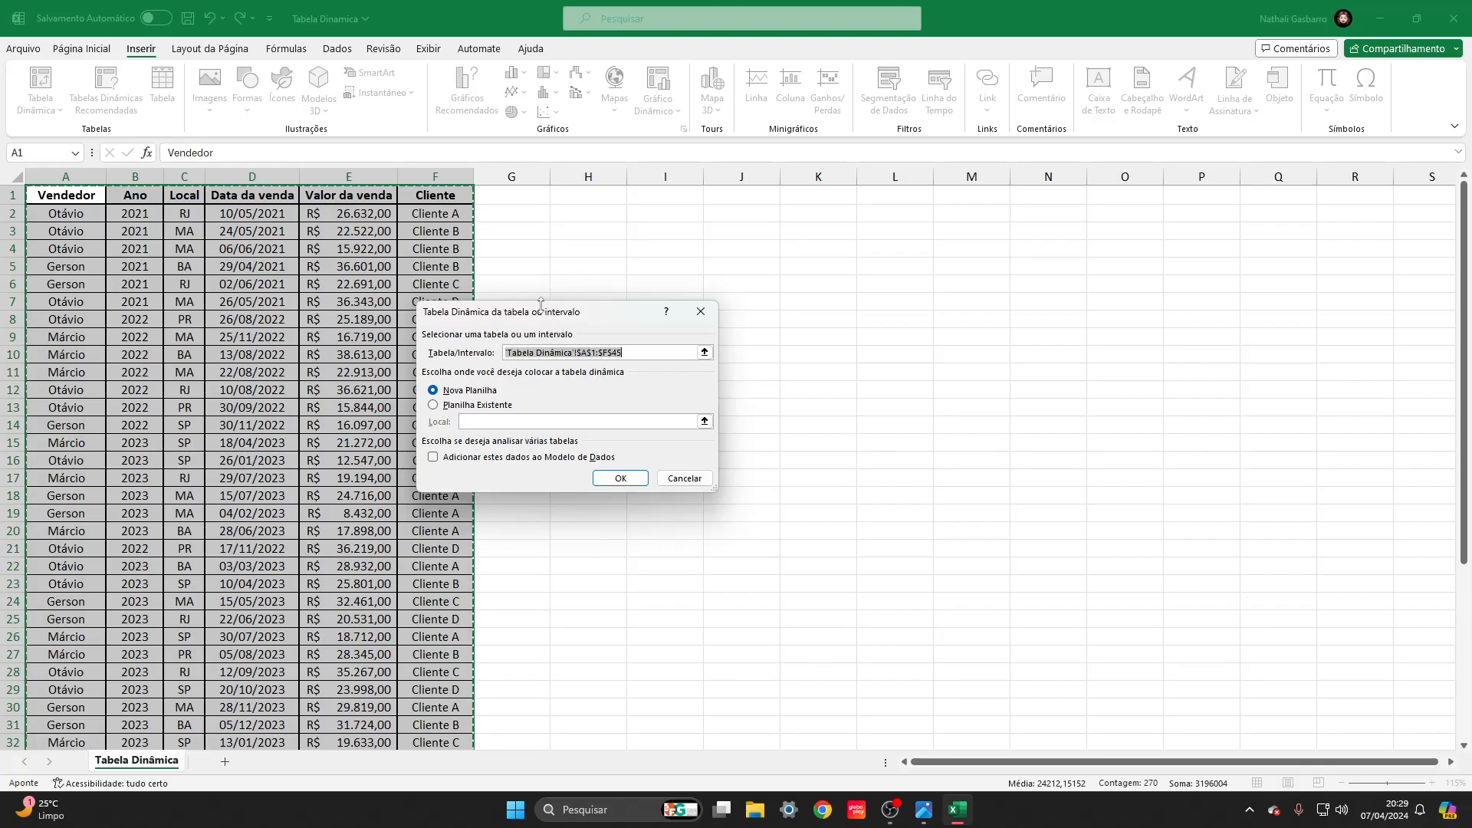
{"action": "left_click_drag", "start_coordinate": [538, 319], "coordinate": [656, 292]}
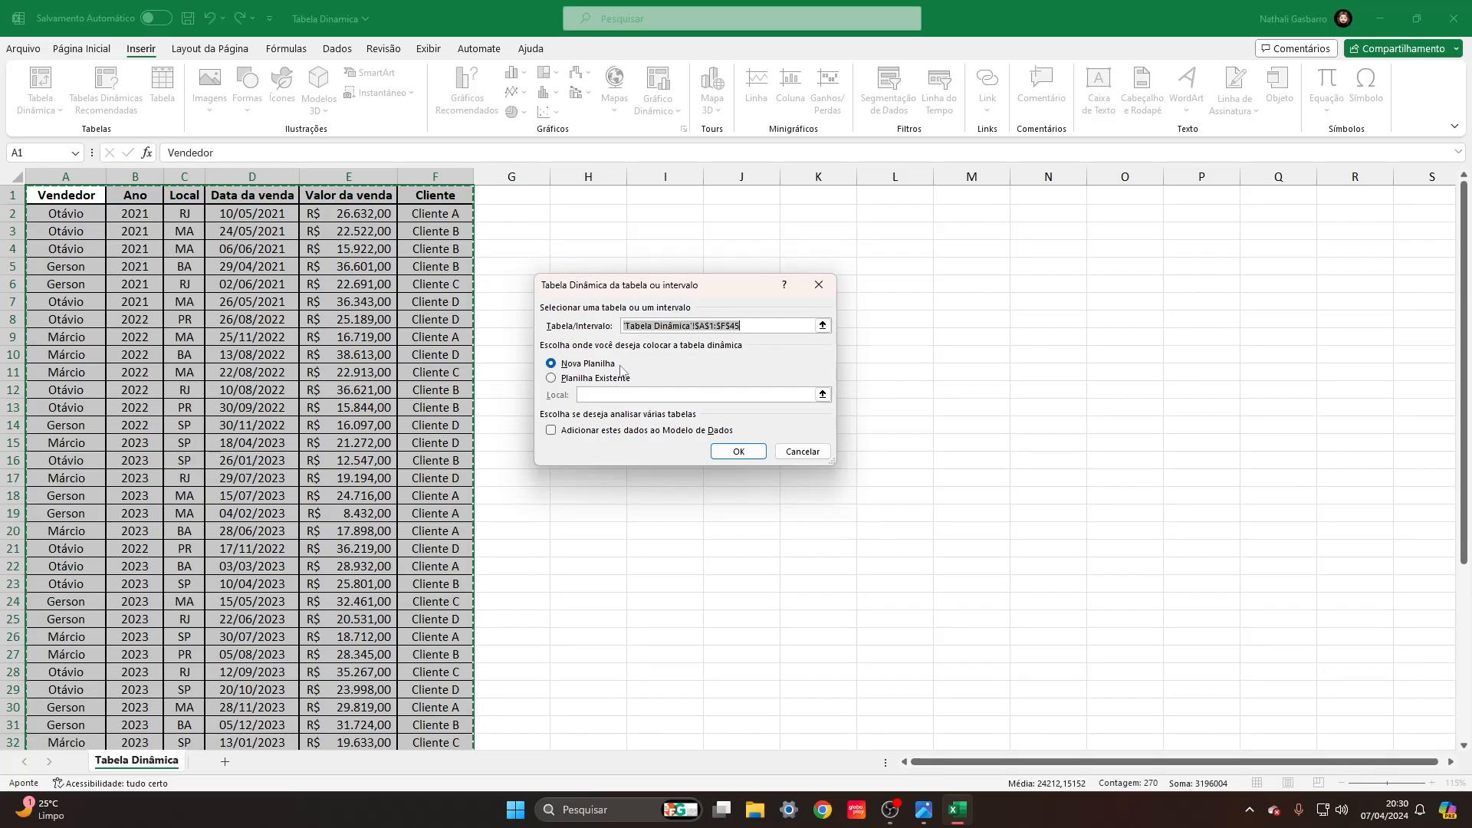
{"action": "left_click", "coordinate": [734, 457]}
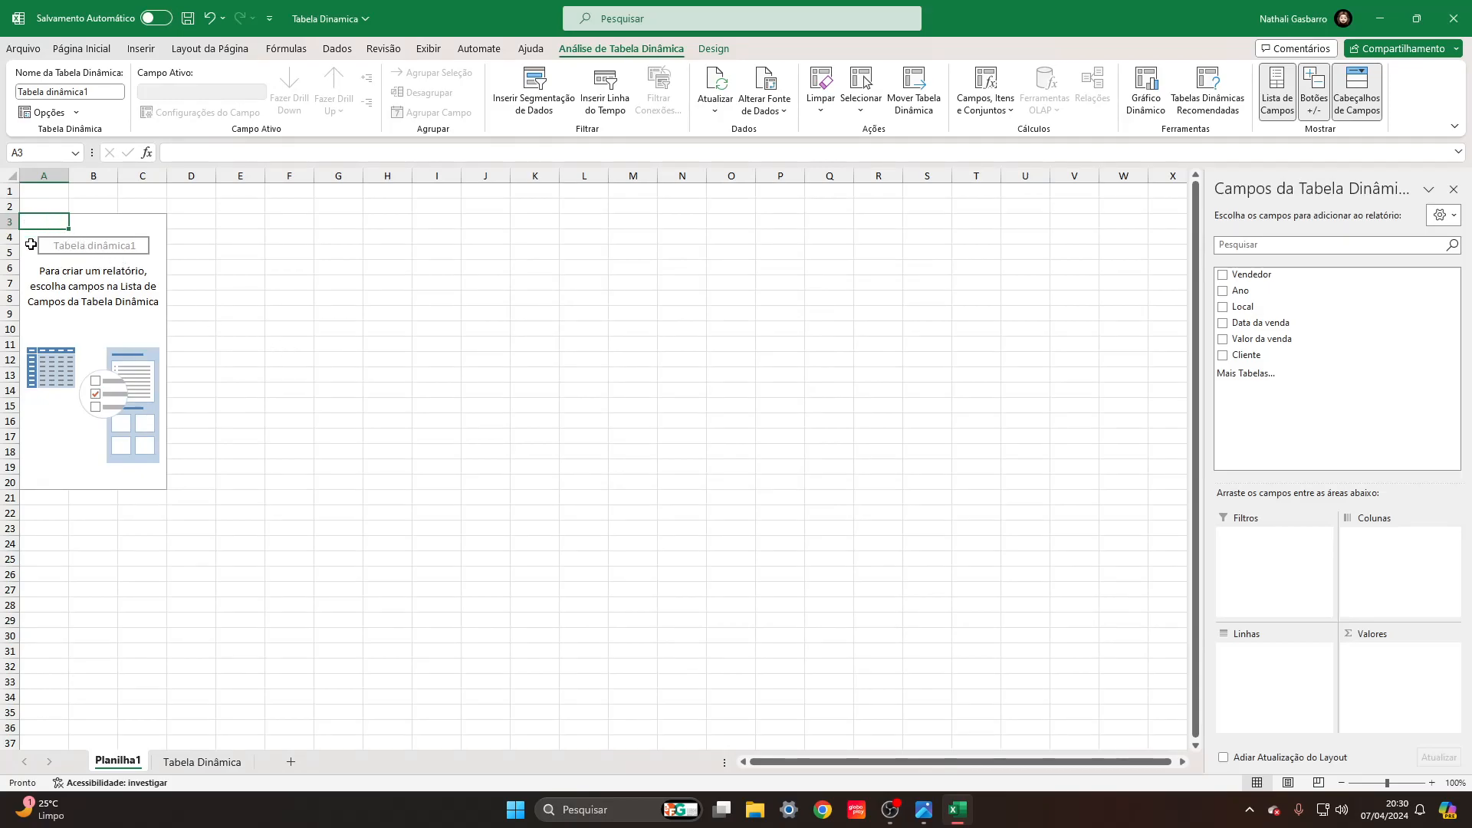
Examine the empty pivot table area on Planilha1 and compare its available fields with the headers on the Tabela Dinâmica sheet.
{"action": "left_click", "coordinate": [89, 237]}
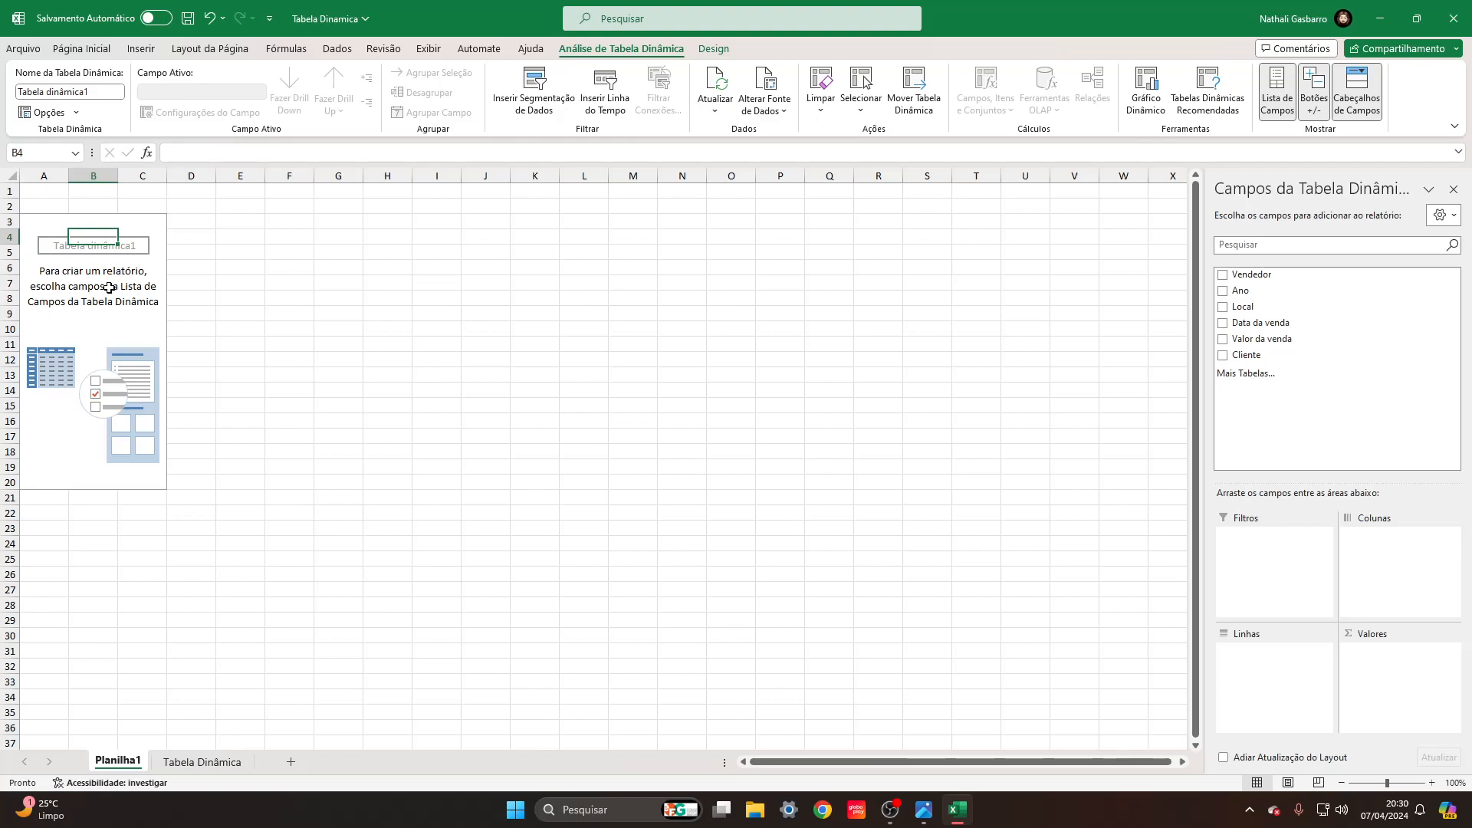
{"action": "mouse_move", "coordinate": [33, 224]}
{"action": "left_mouse_down"}
{"action": "mouse_move", "coordinate": [101, 292]}
{"action": "mouse_move", "coordinate": [96, 412]}
{"action": "left_mouse_up"}
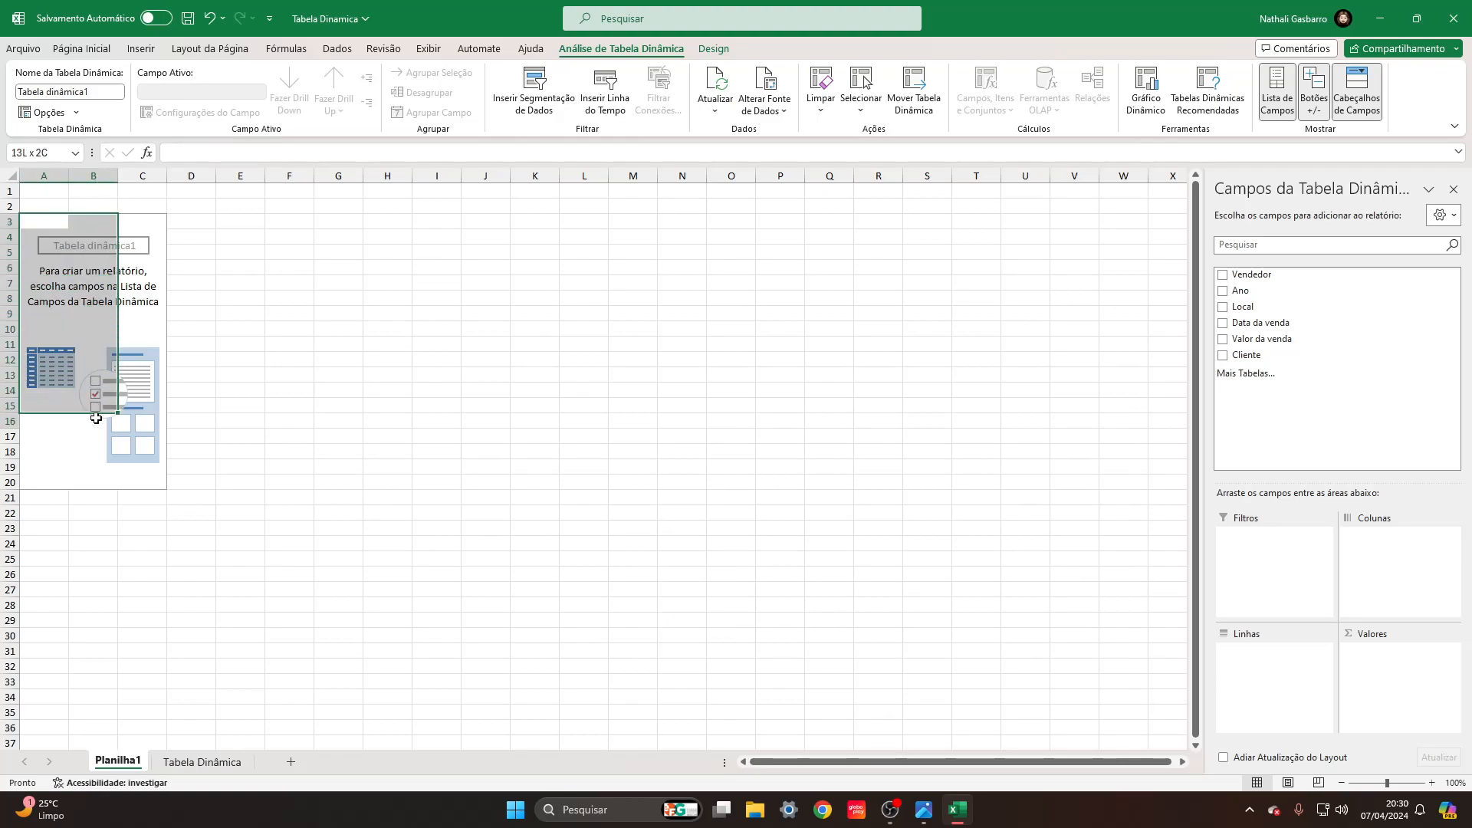
{"action": "left_click", "coordinate": [53, 453]}
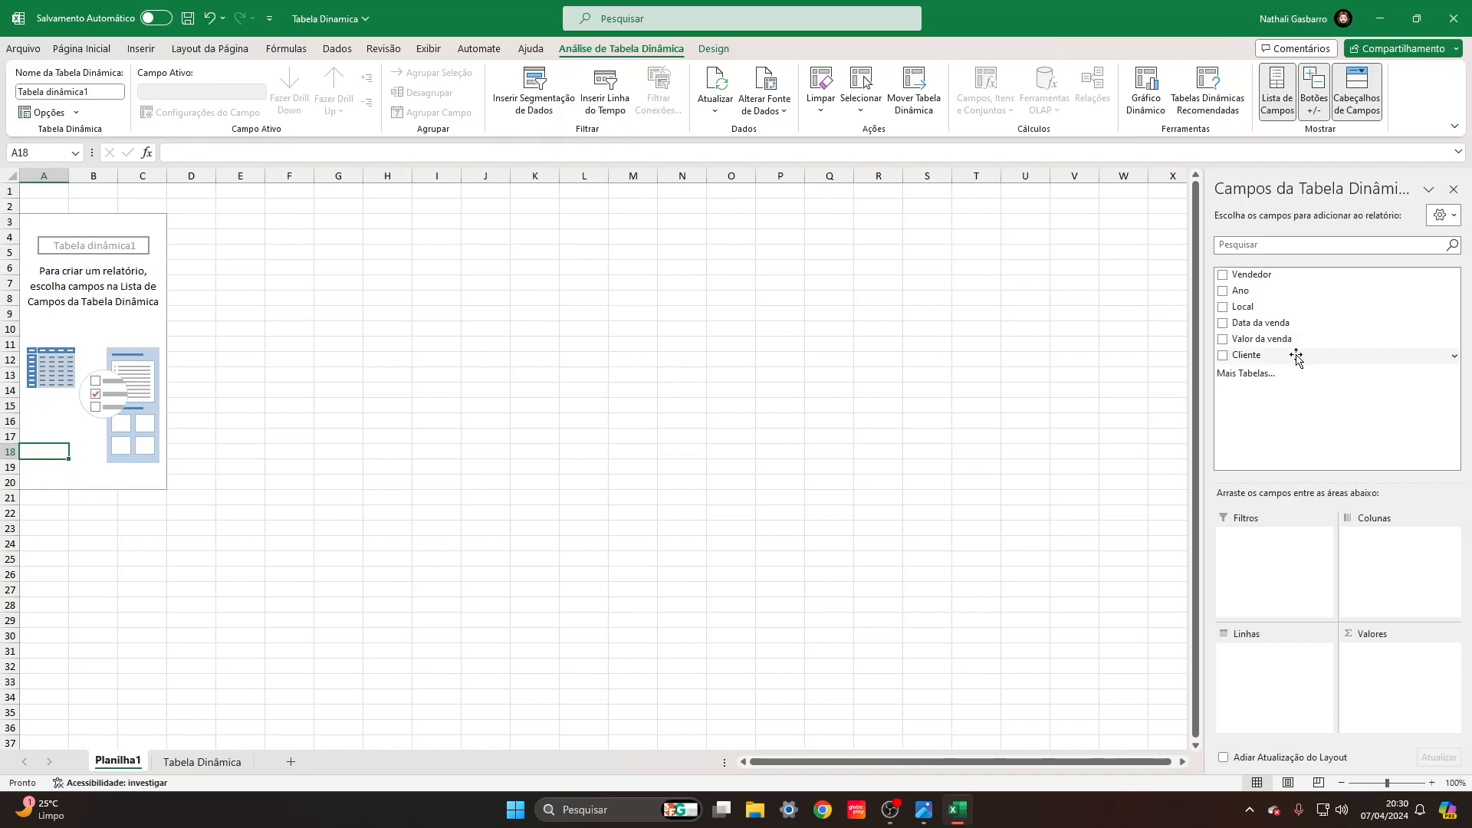
{"action": "left_click", "coordinate": [202, 763]}
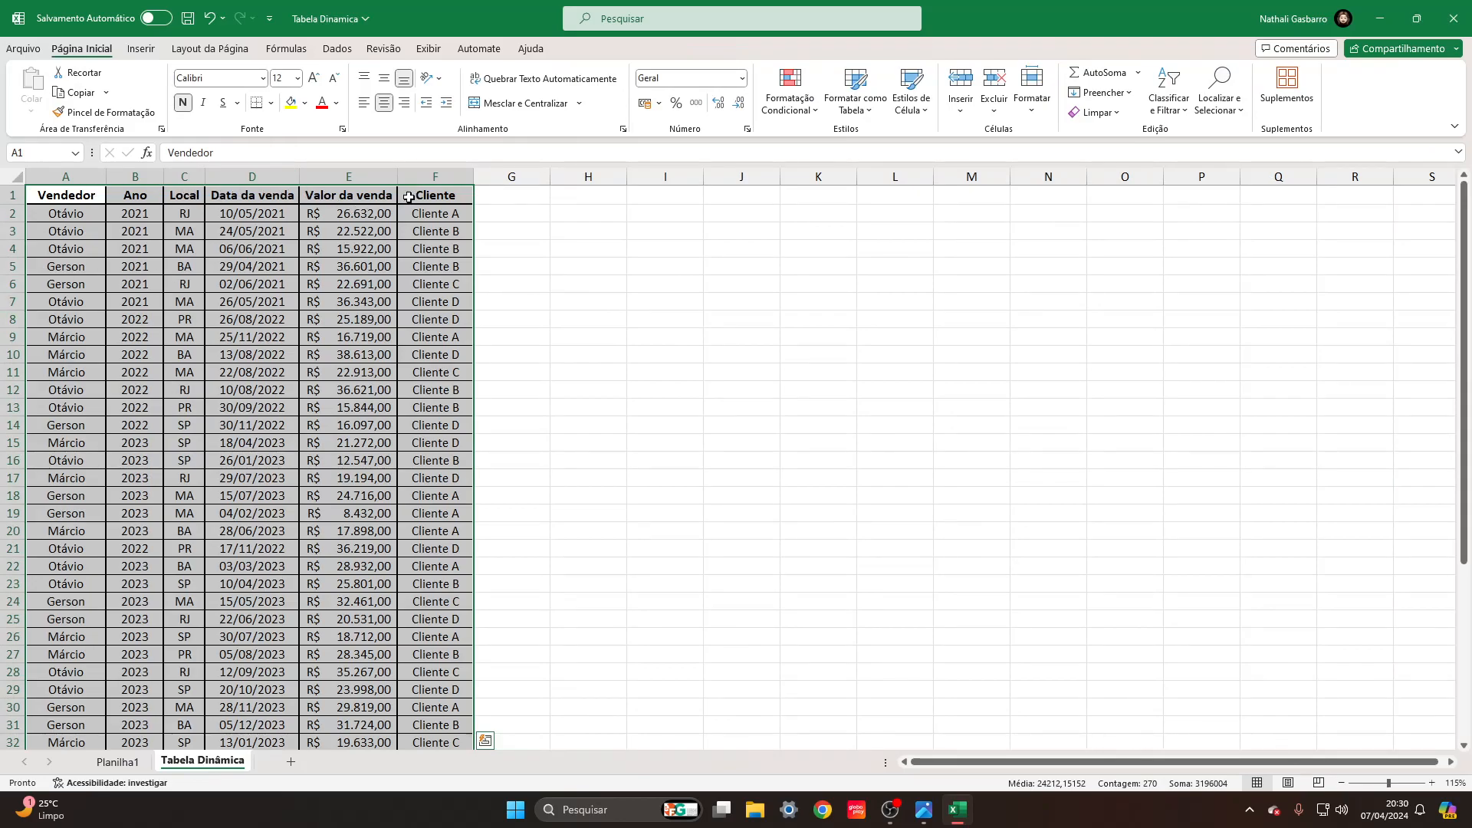
{"action": "left_click", "coordinate": [118, 761]}
{"action": "left_click", "coordinate": [113, 312]}
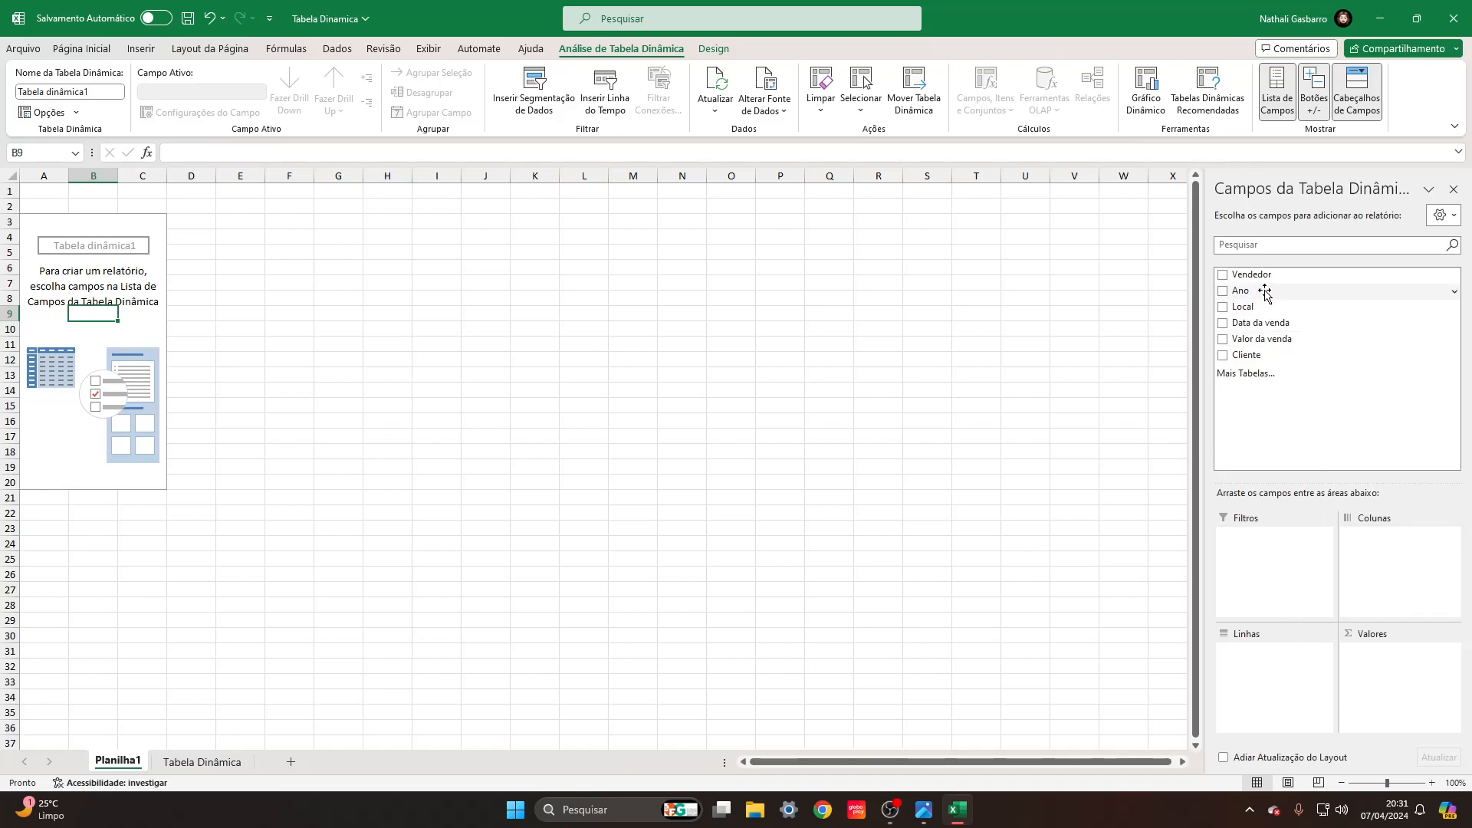
Lay out the pivot table with Local as rows, Vendedor as columns and the sum of Valor da venda as values, widening columns C and D.
{"action": "left_click_drag", "start_coordinate": [1261, 276], "coordinate": [1265, 688]}
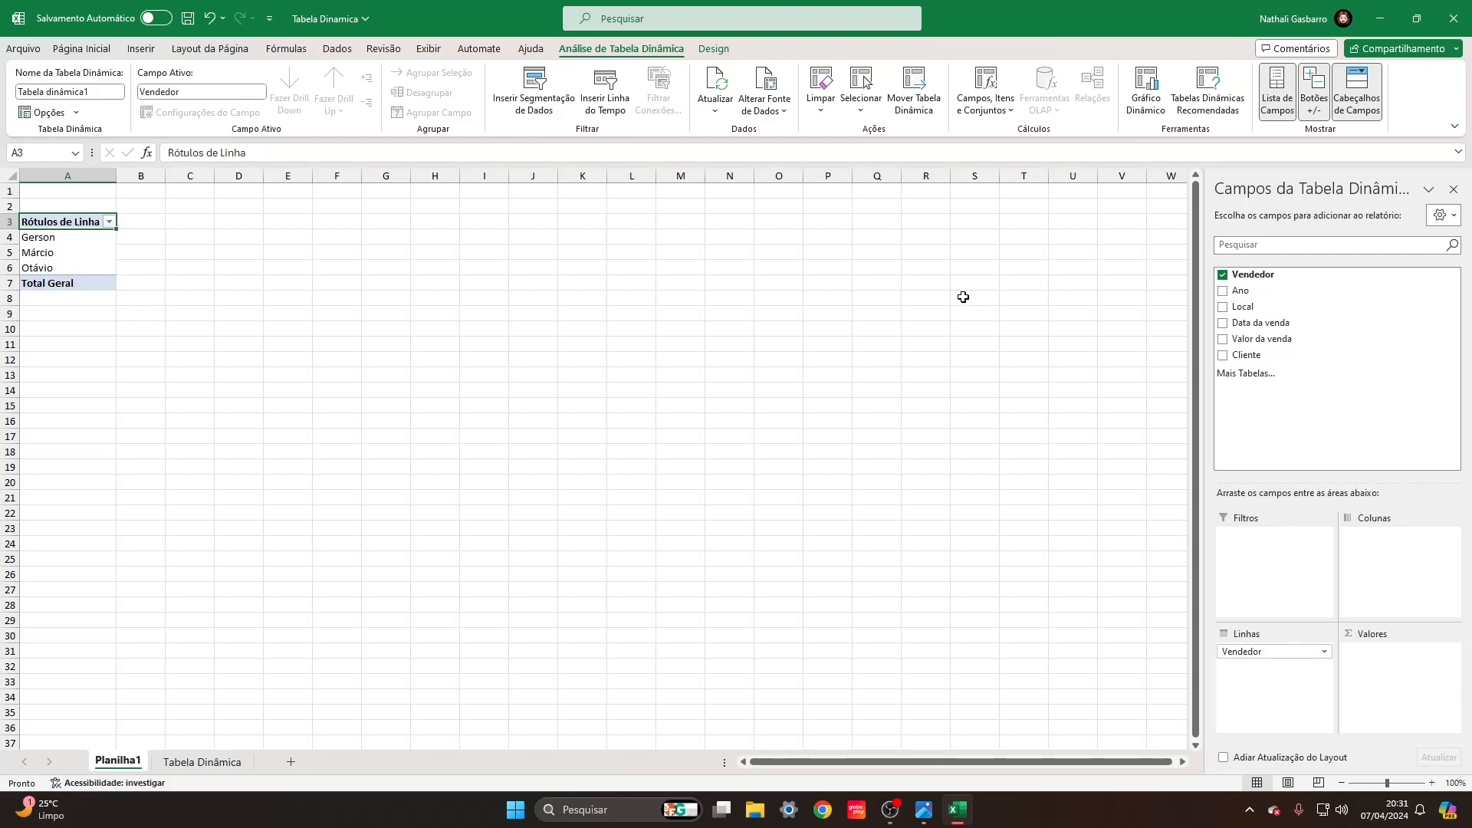
{"action": "left_click_drag", "start_coordinate": [1268, 308], "coordinate": [1278, 669]}
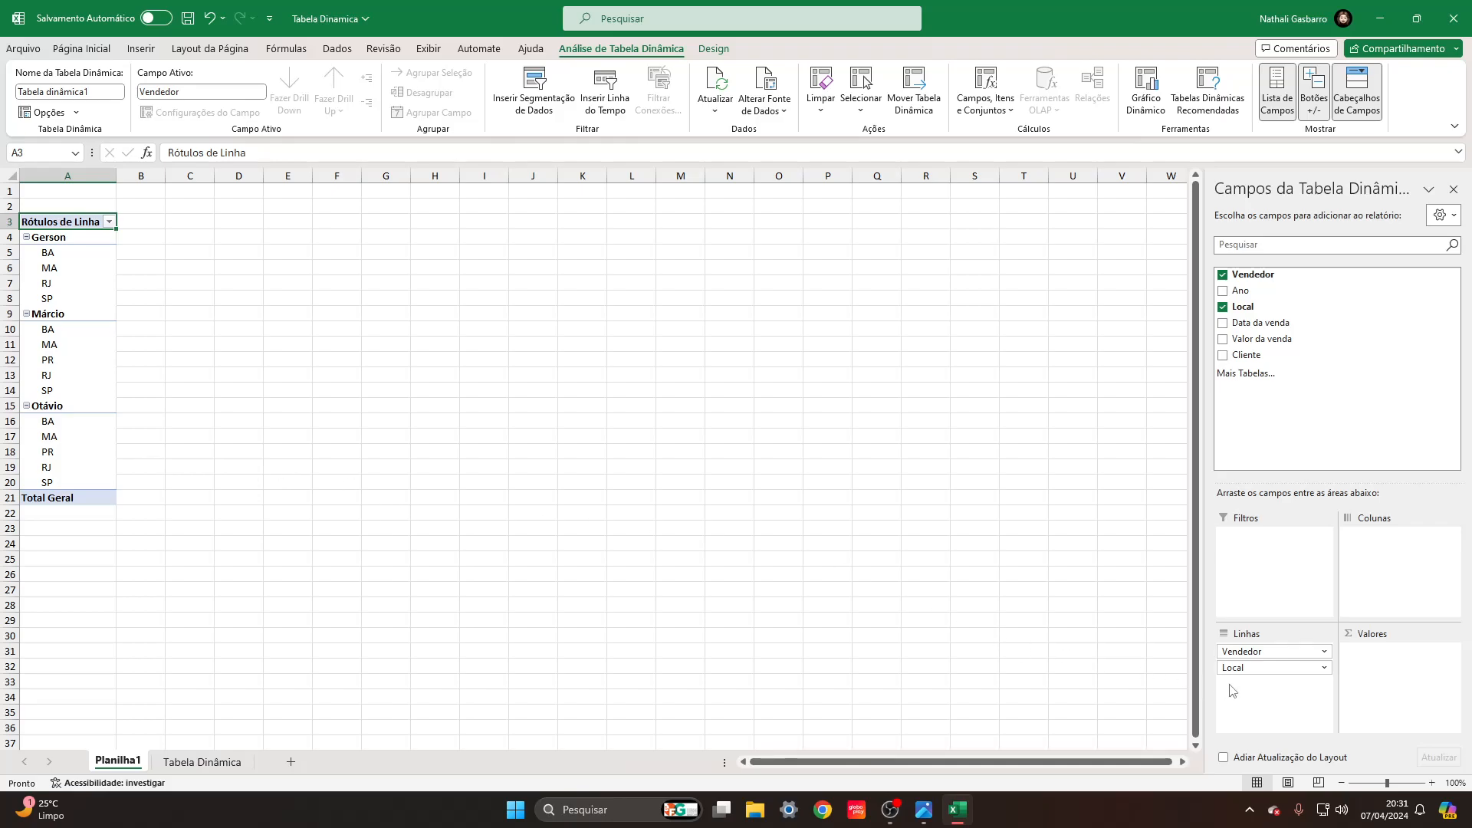
{"action": "left_click_drag", "start_coordinate": [1264, 651], "coordinate": [1403, 557]}
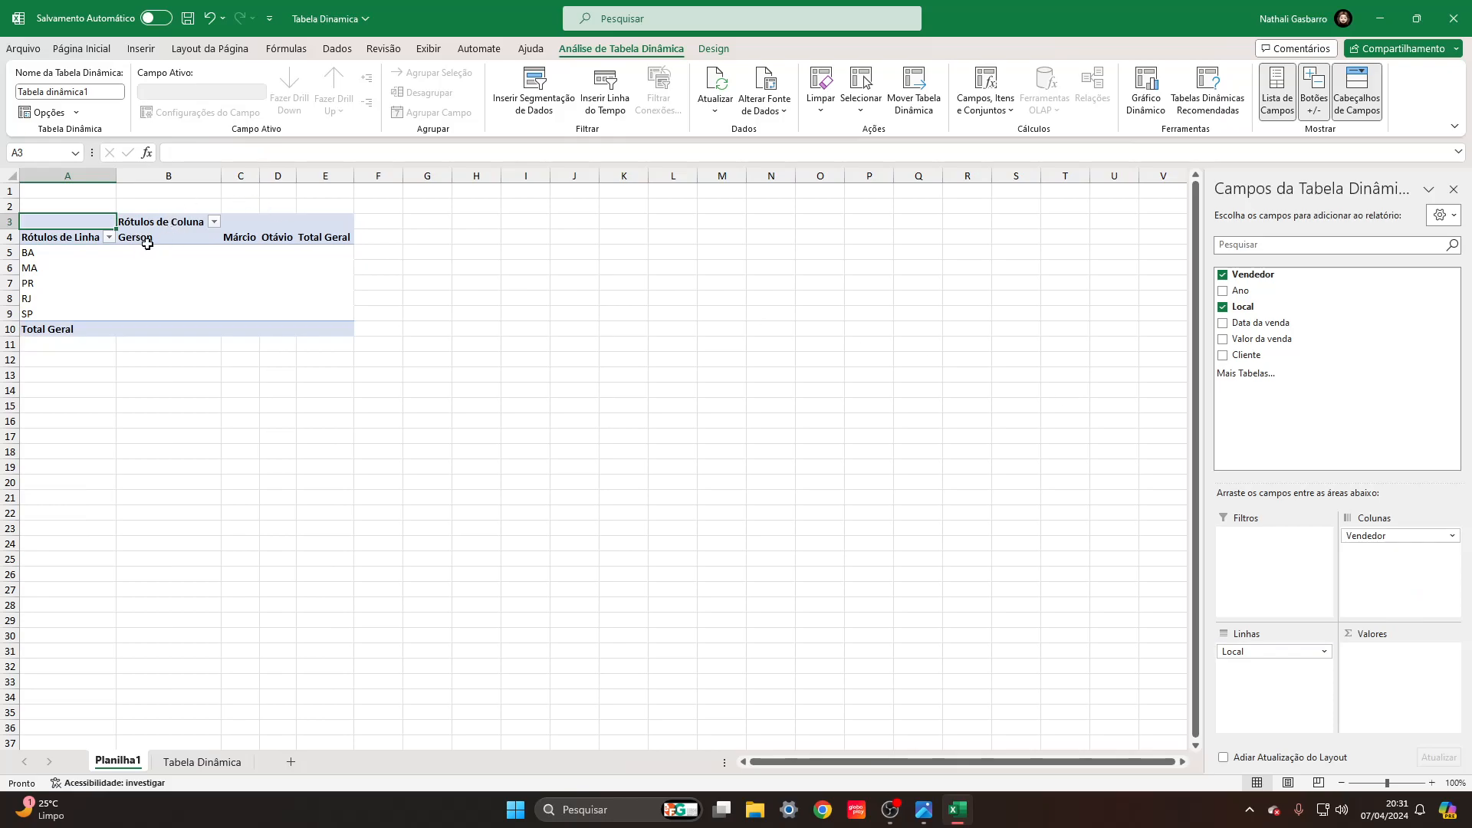
{"action": "mouse_move", "coordinate": [298, 175]}
{"action": "left_mouse_down"}
{"action": "mouse_move", "coordinate": [340, 183]}
{"action": "mouse_move", "coordinate": [300, 175]}
{"action": "left_mouse_up"}
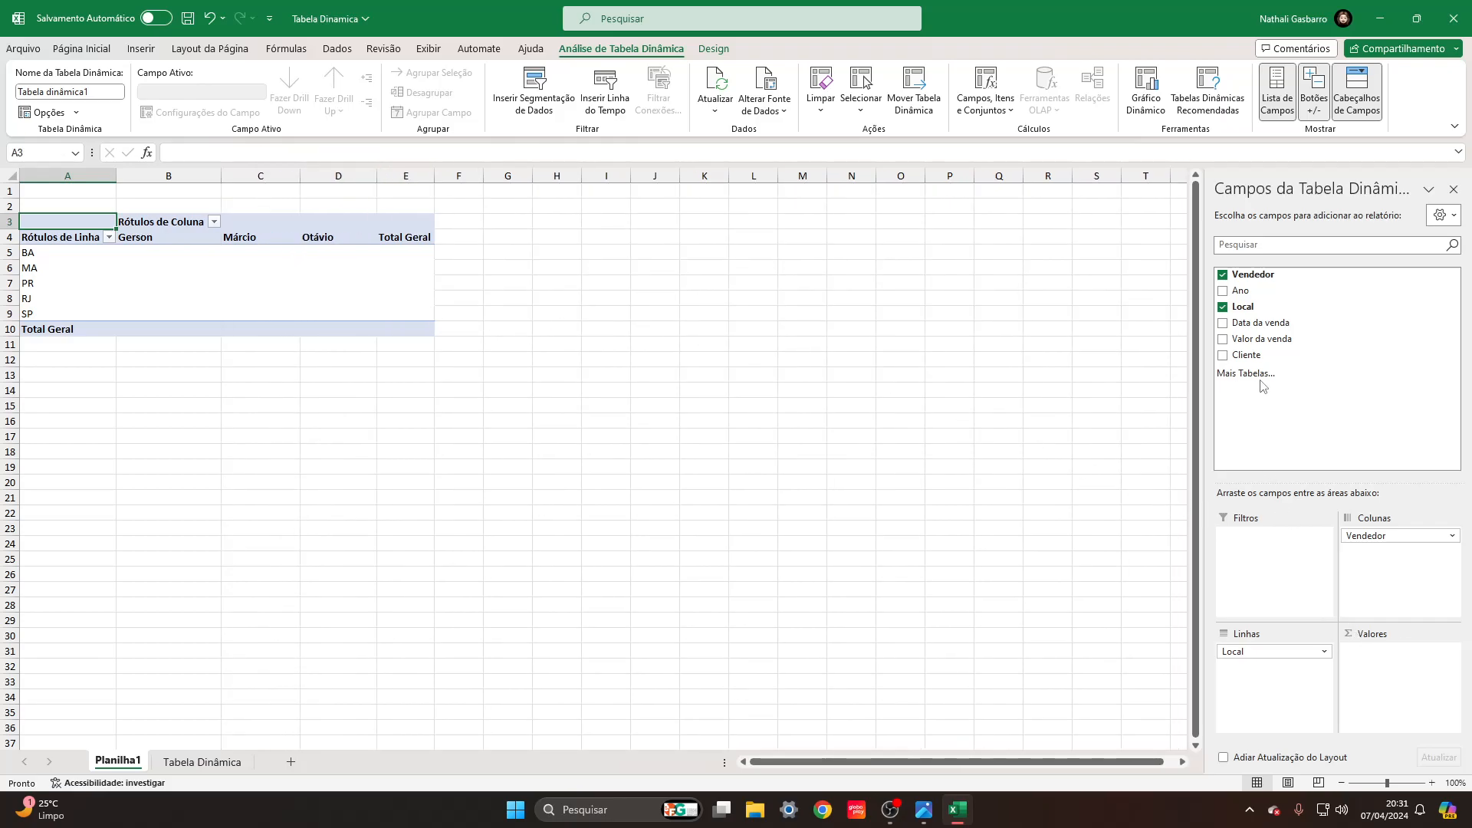
{"action": "left_click_drag", "start_coordinate": [1262, 339], "coordinate": [1392, 673]}
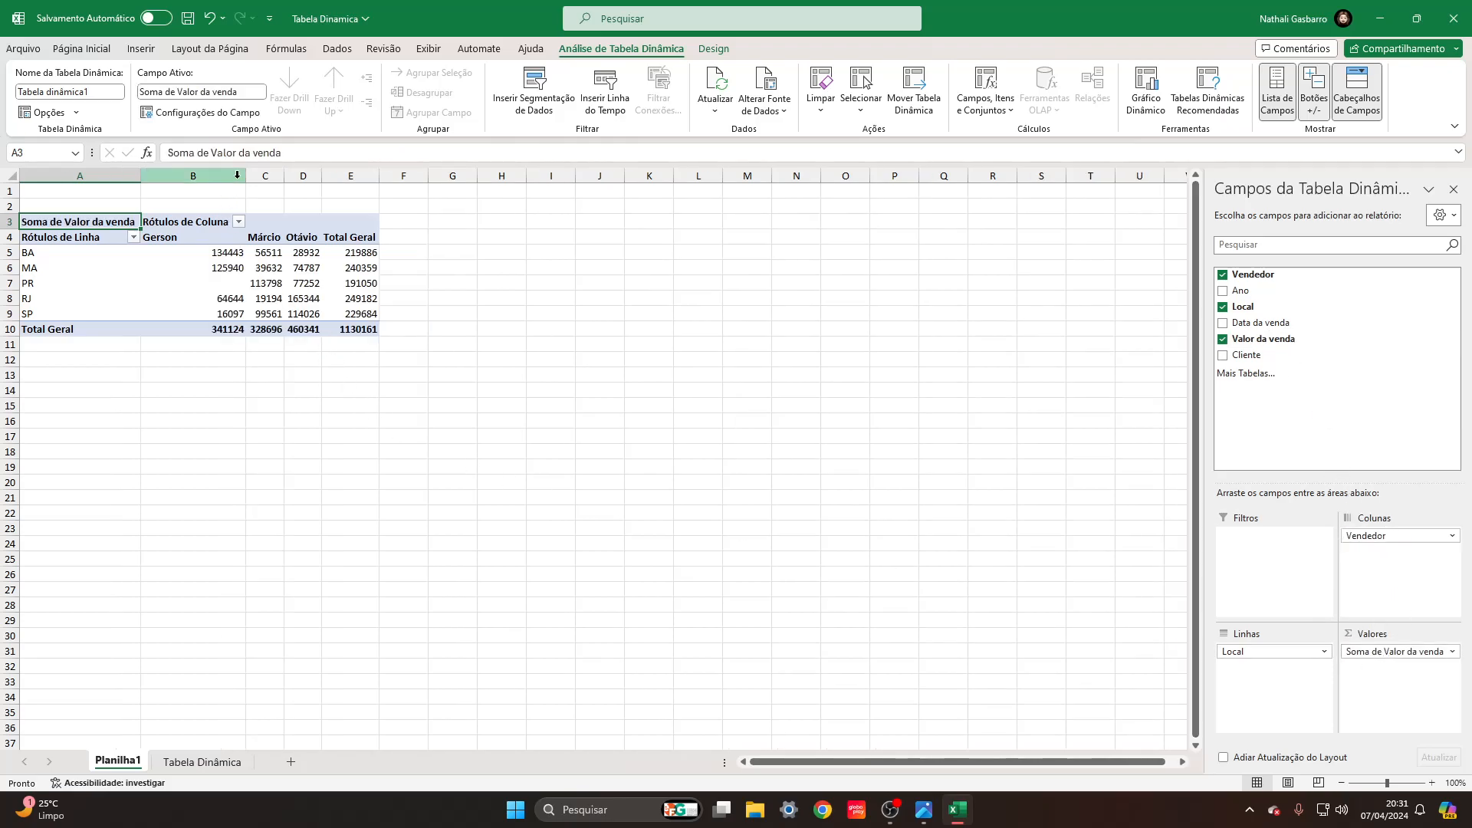
{"action": "left_click_drag", "start_coordinate": [284, 176], "coordinate": [421, 175]}
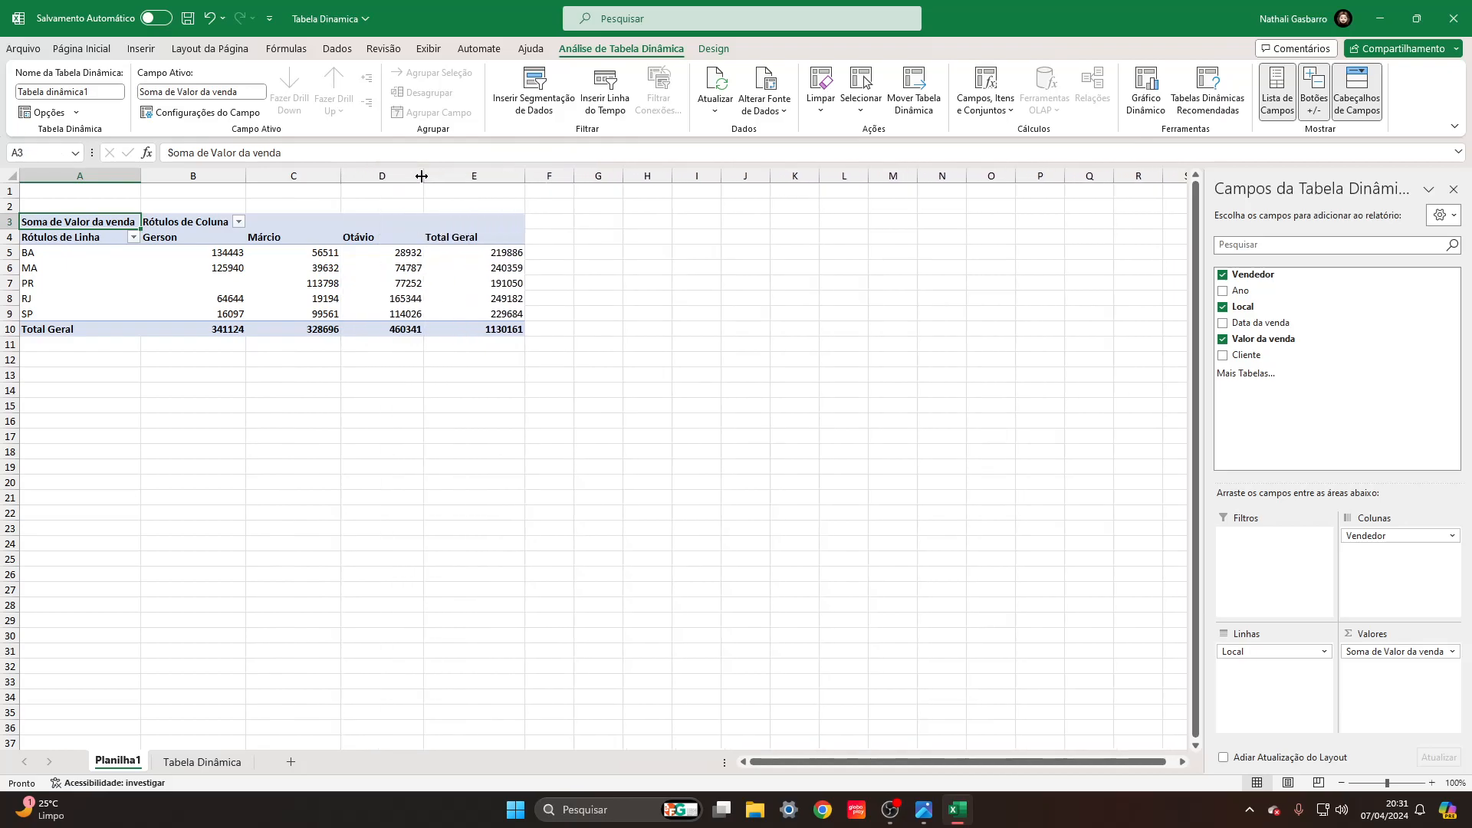
Format the pivot table's sales values and totals in B5:E10 as accounting numbers in R$.
{"action": "left_click_drag", "start_coordinate": [201, 253], "coordinate": [478, 327]}
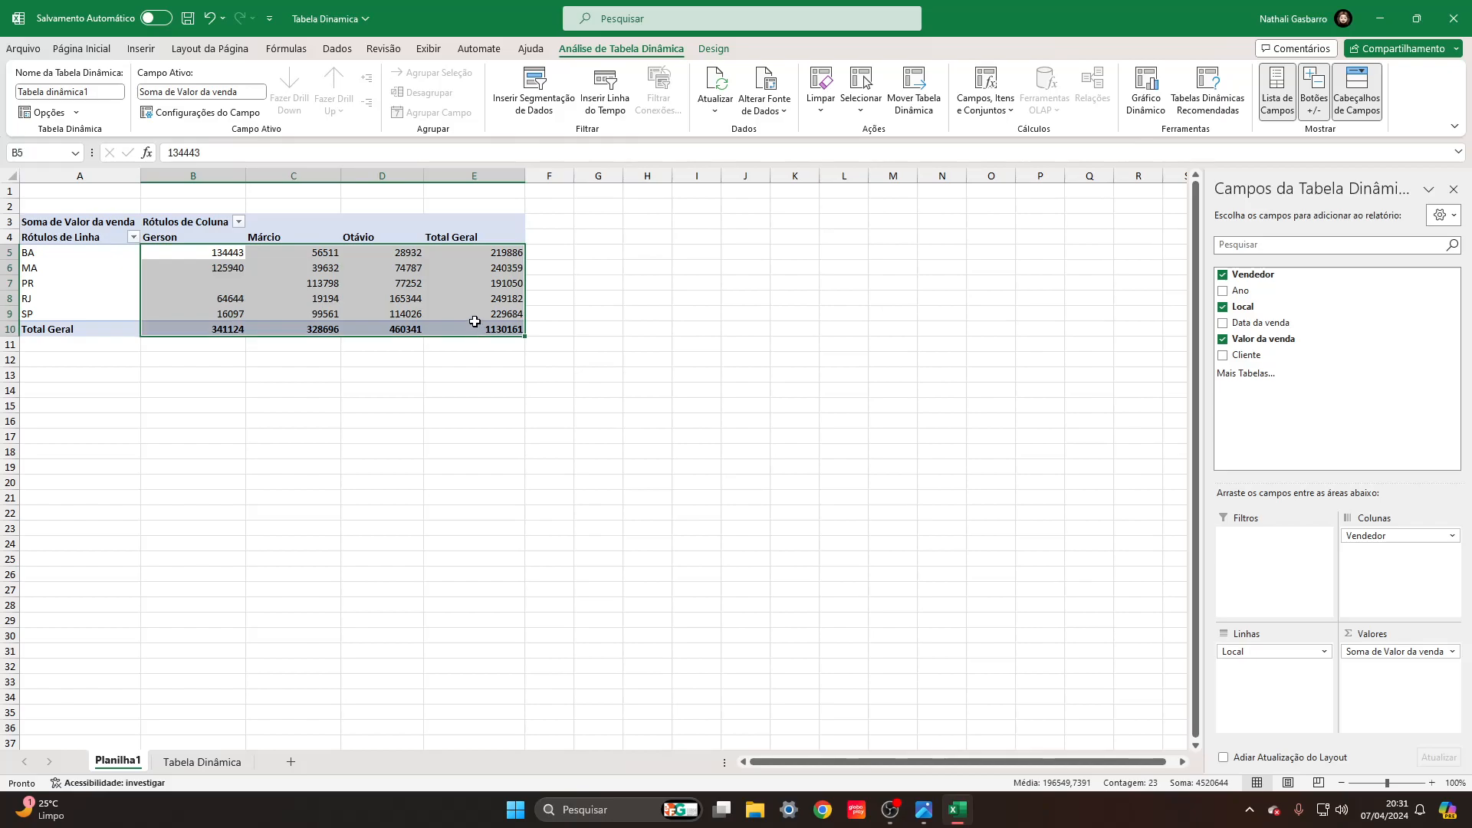
{"action": "left_click", "coordinate": [97, 52]}
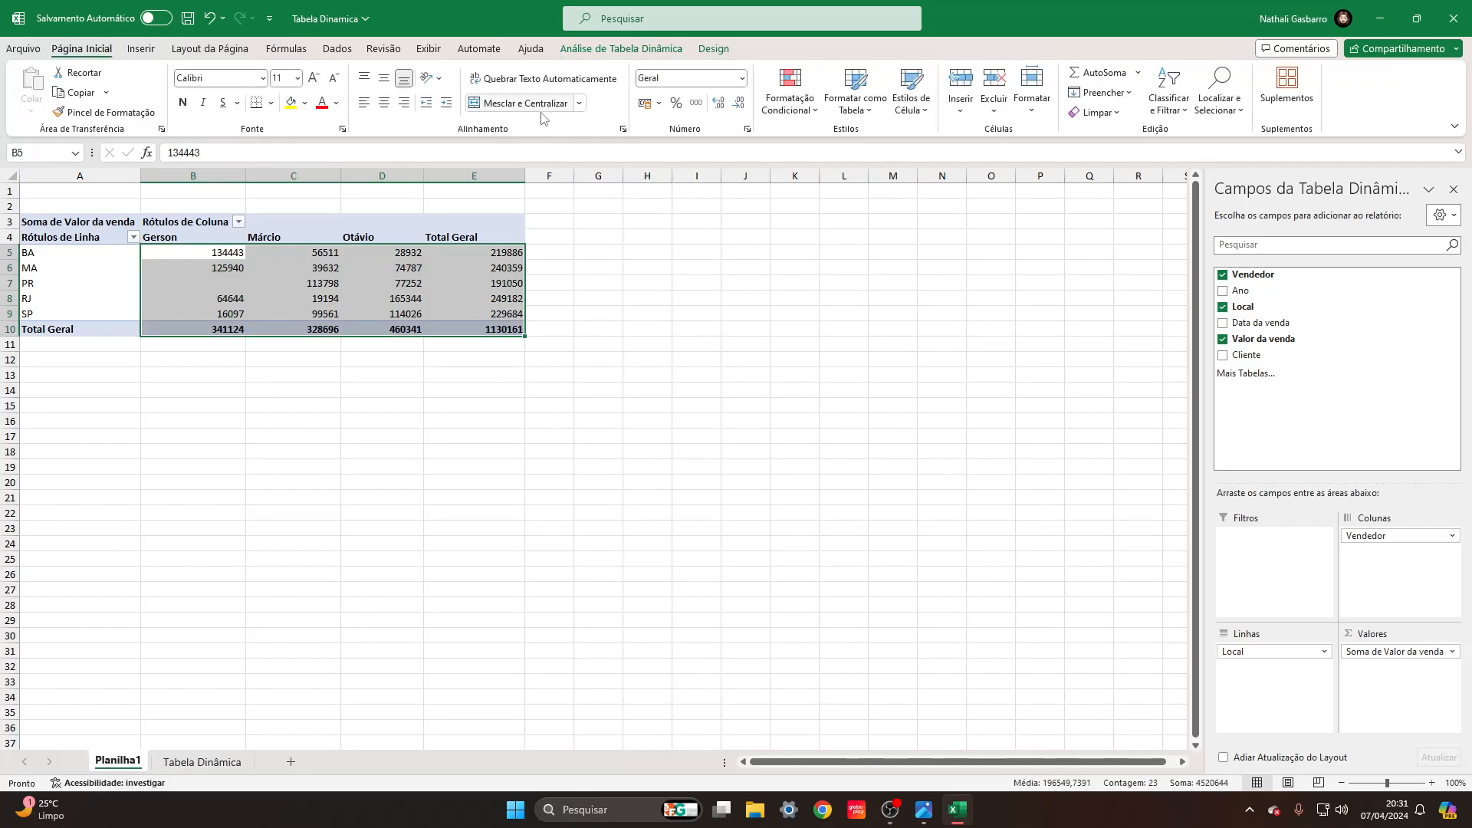
{"action": "left_click", "coordinate": [659, 103]}
{"action": "left_click", "coordinate": [681, 120]}
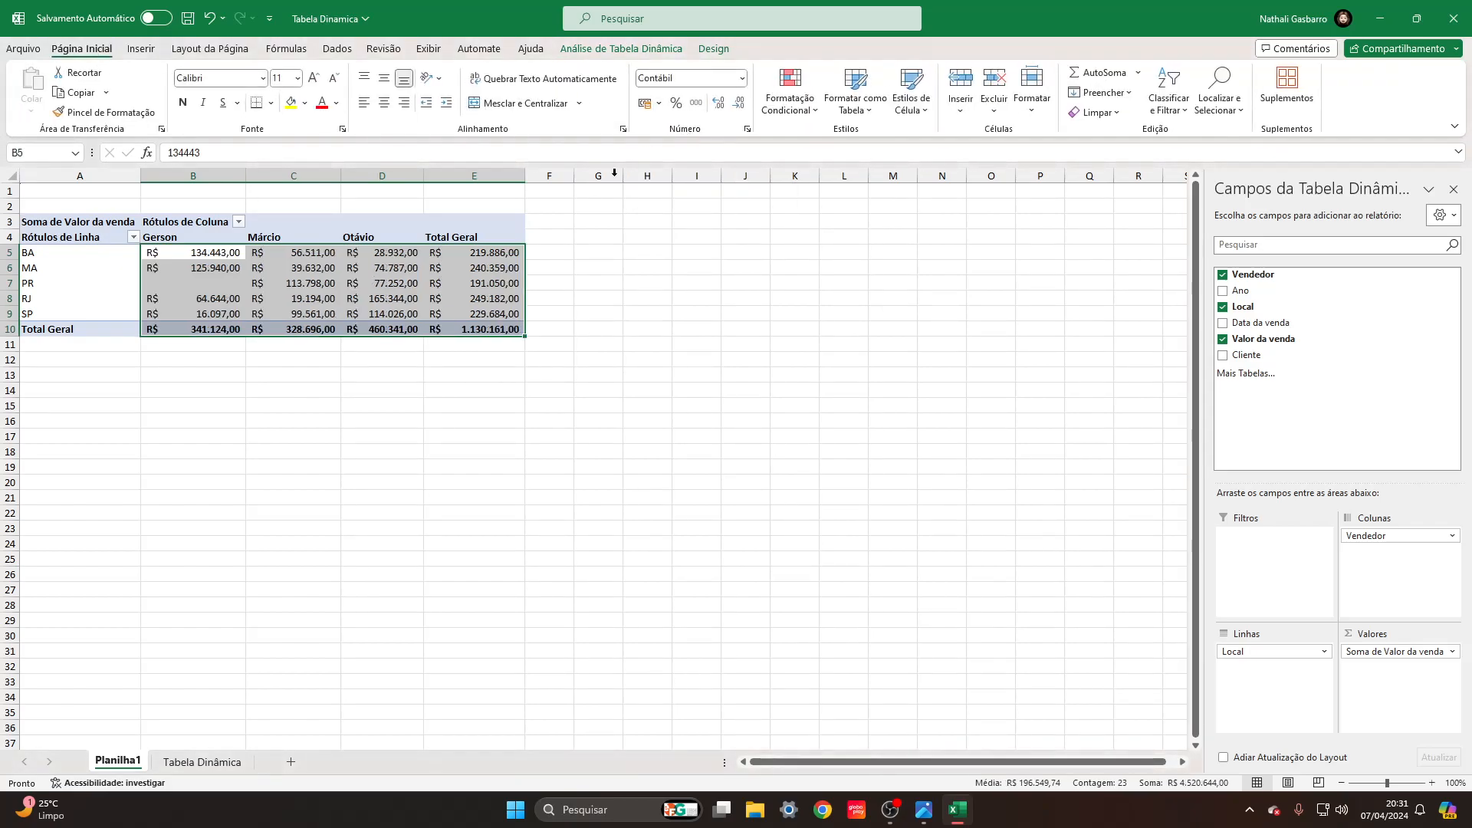
{"action": "left_click", "coordinate": [190, 257]}
{"action": "left_click", "coordinate": [316, 314]}
{"action": "left_click", "coordinate": [470, 302]}
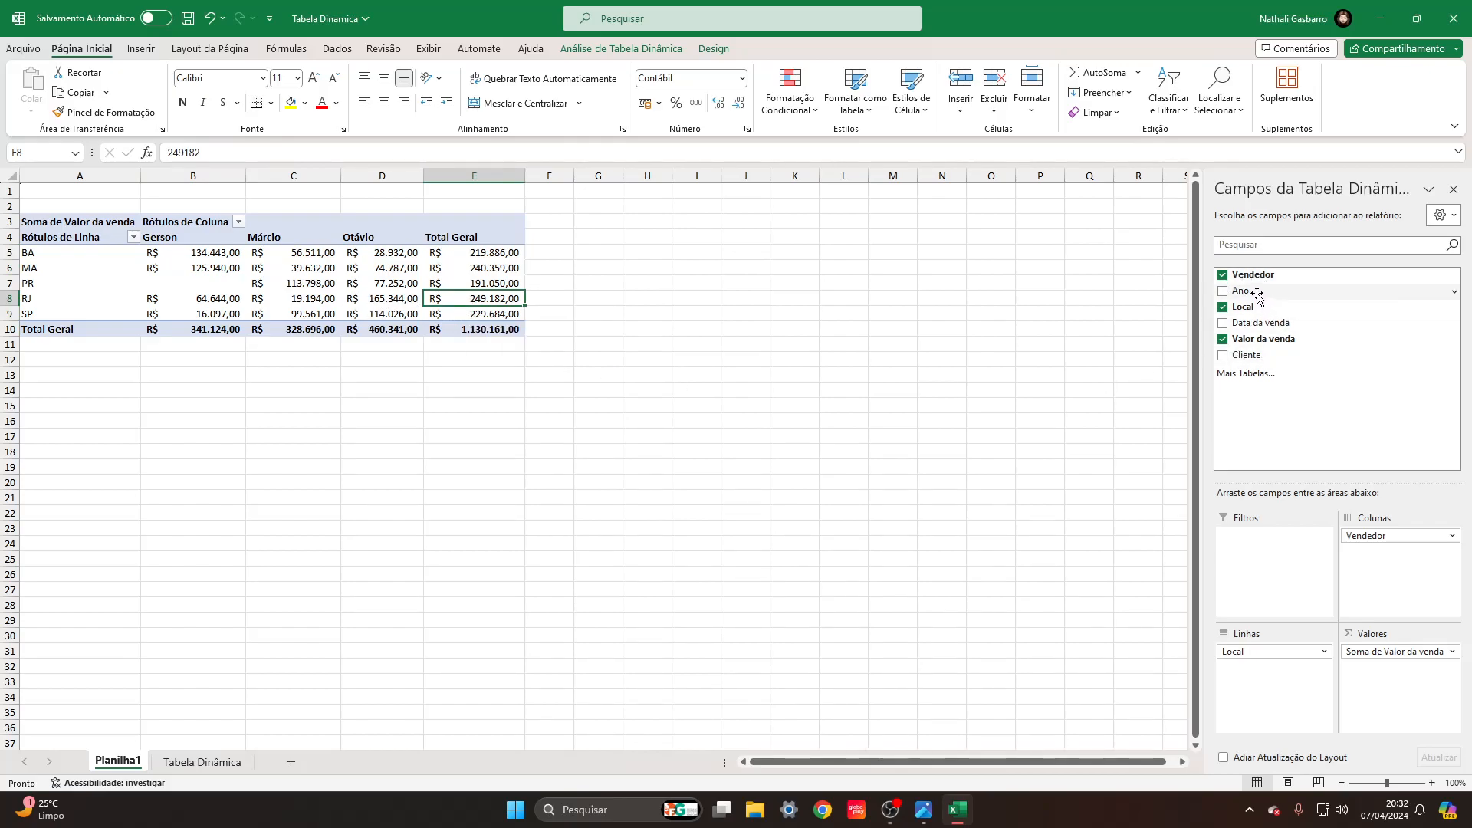
Add Ano beneath Local in the pivot rows, review the yearly breakdown, and move Ano beneath Vendedor in the columns.
{"action": "left_click_drag", "start_coordinate": [1259, 292], "coordinate": [1266, 682]}
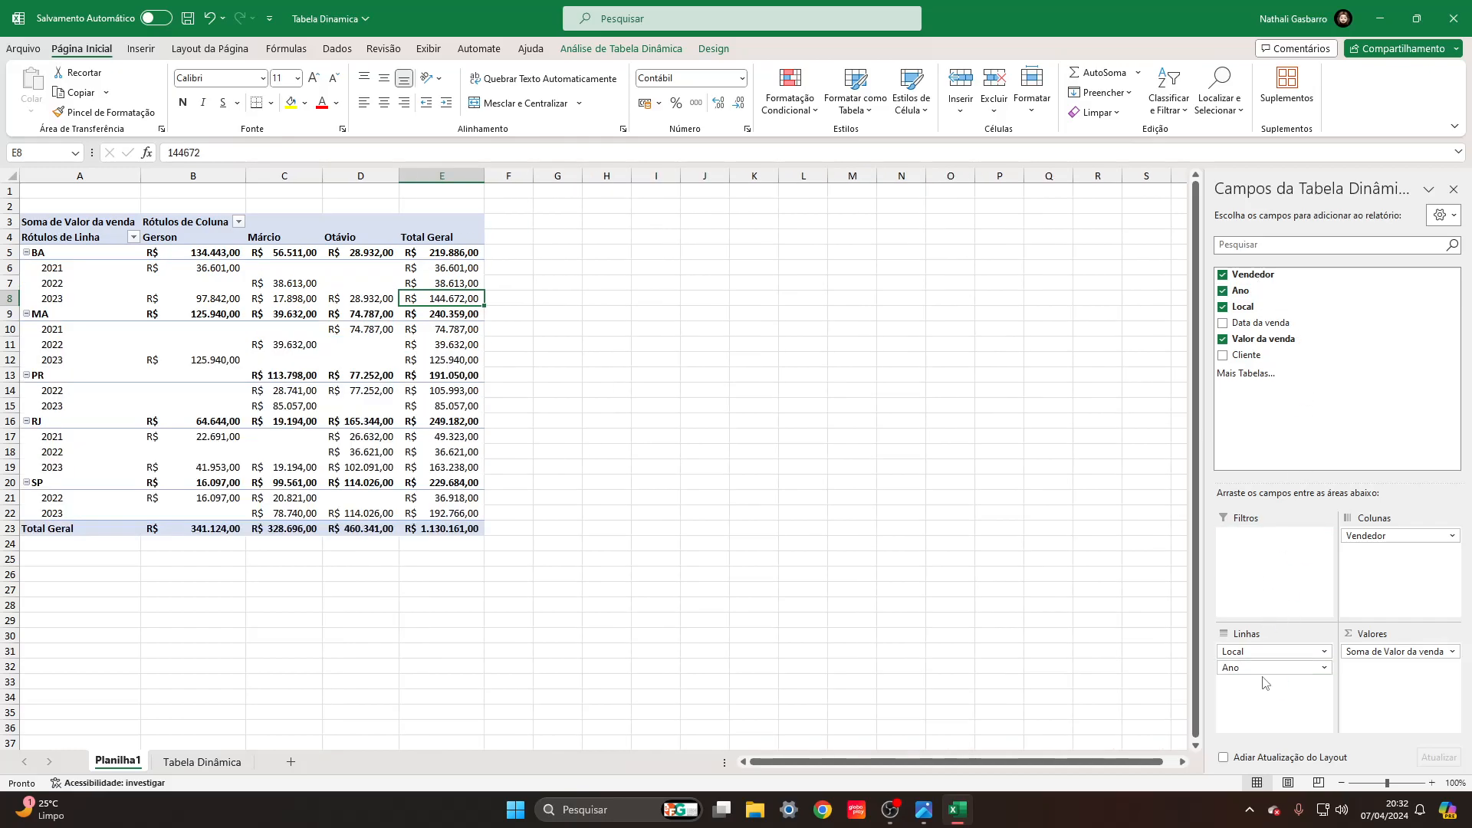
{"action": "left_click", "coordinate": [59, 268]}
{"action": "left_click", "coordinate": [55, 285]}
{"action": "left_click", "coordinate": [56, 301]}
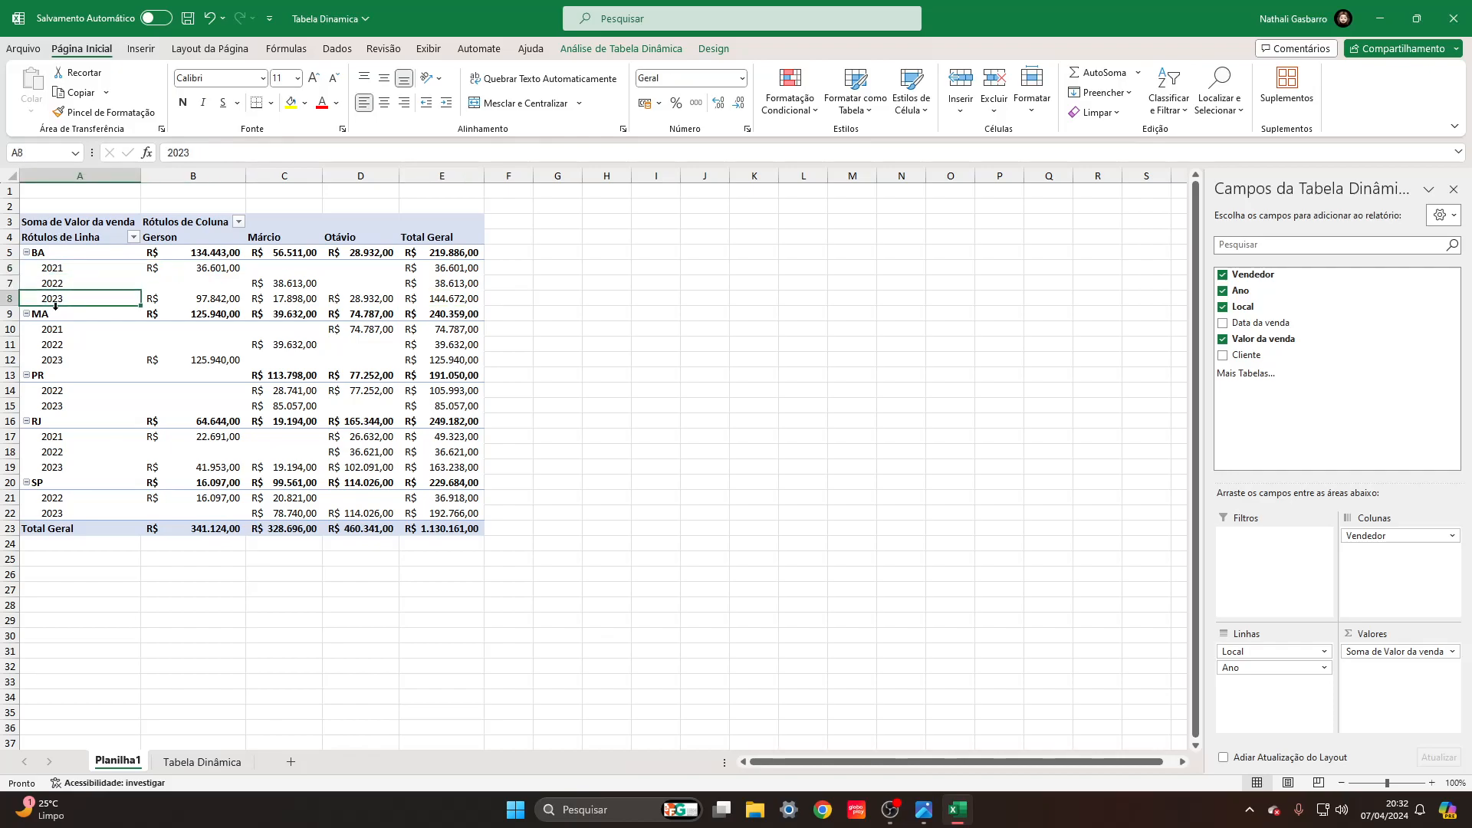
{"action": "left_click", "coordinate": [72, 257]}
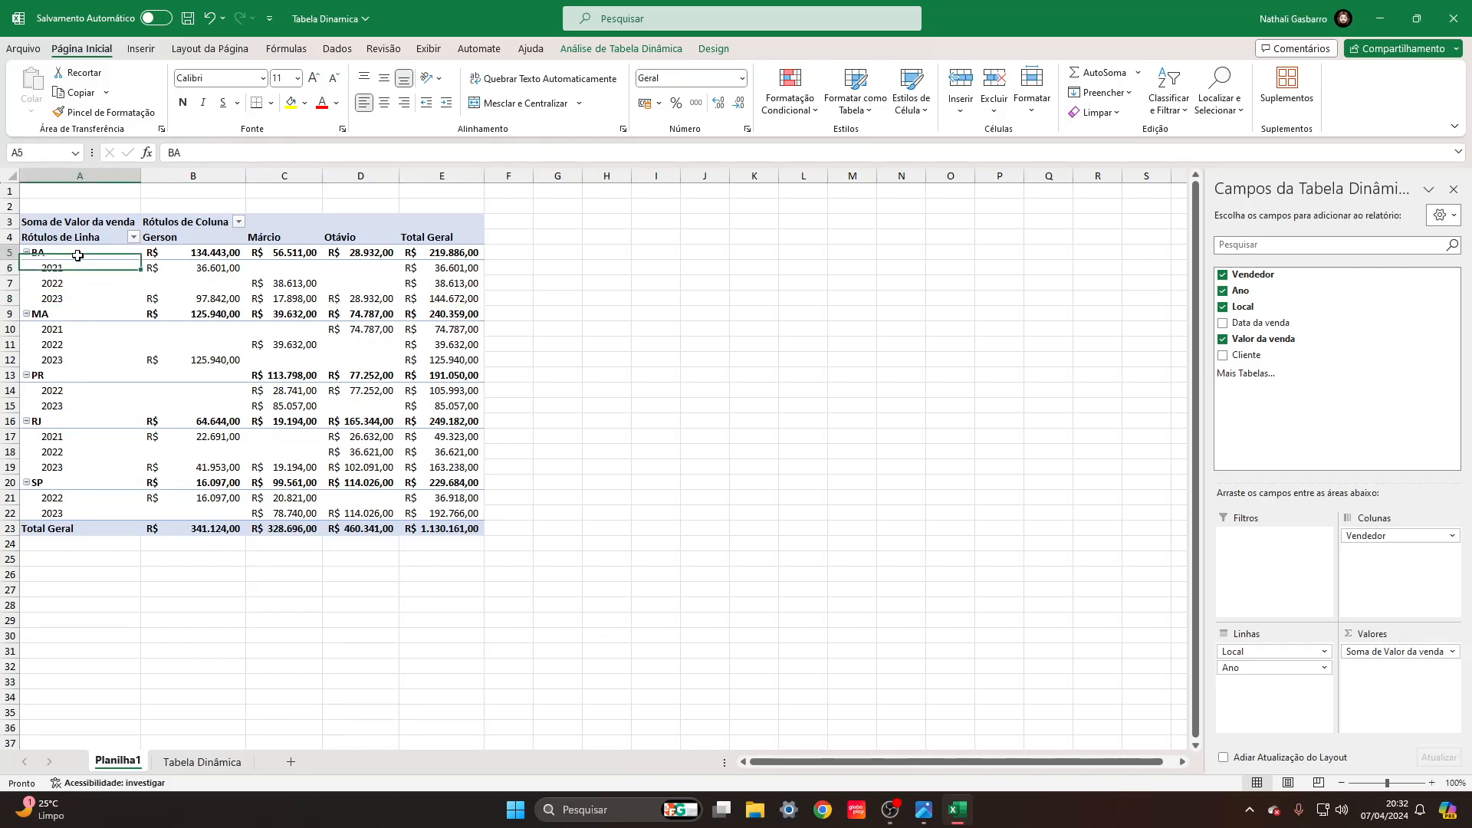
{"action": "left_click", "coordinate": [80, 313]}
{"action": "left_click", "coordinate": [76, 361]}
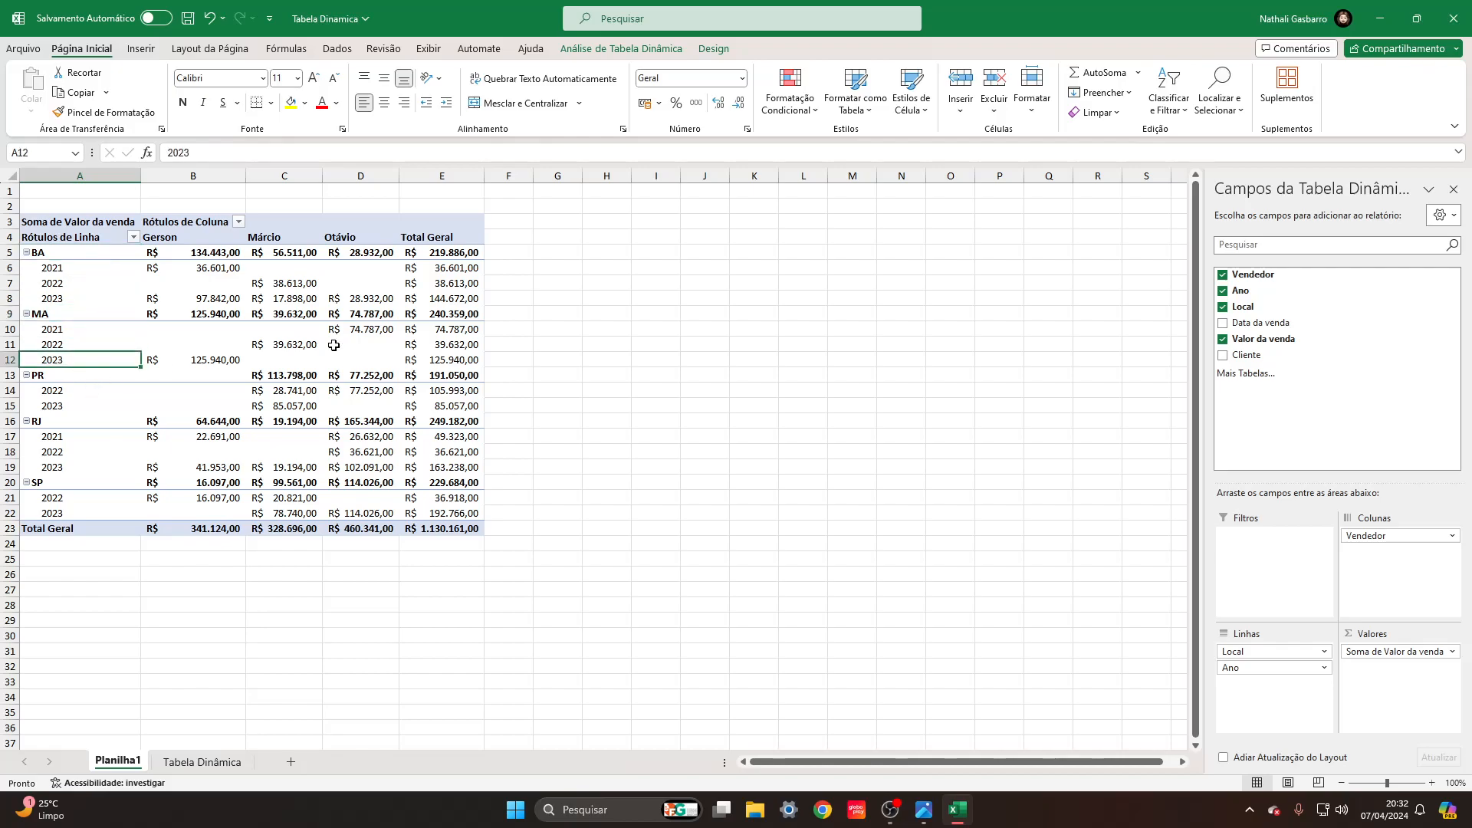
{"action": "left_click_drag", "start_coordinate": [1267, 671], "coordinate": [1389, 568]}
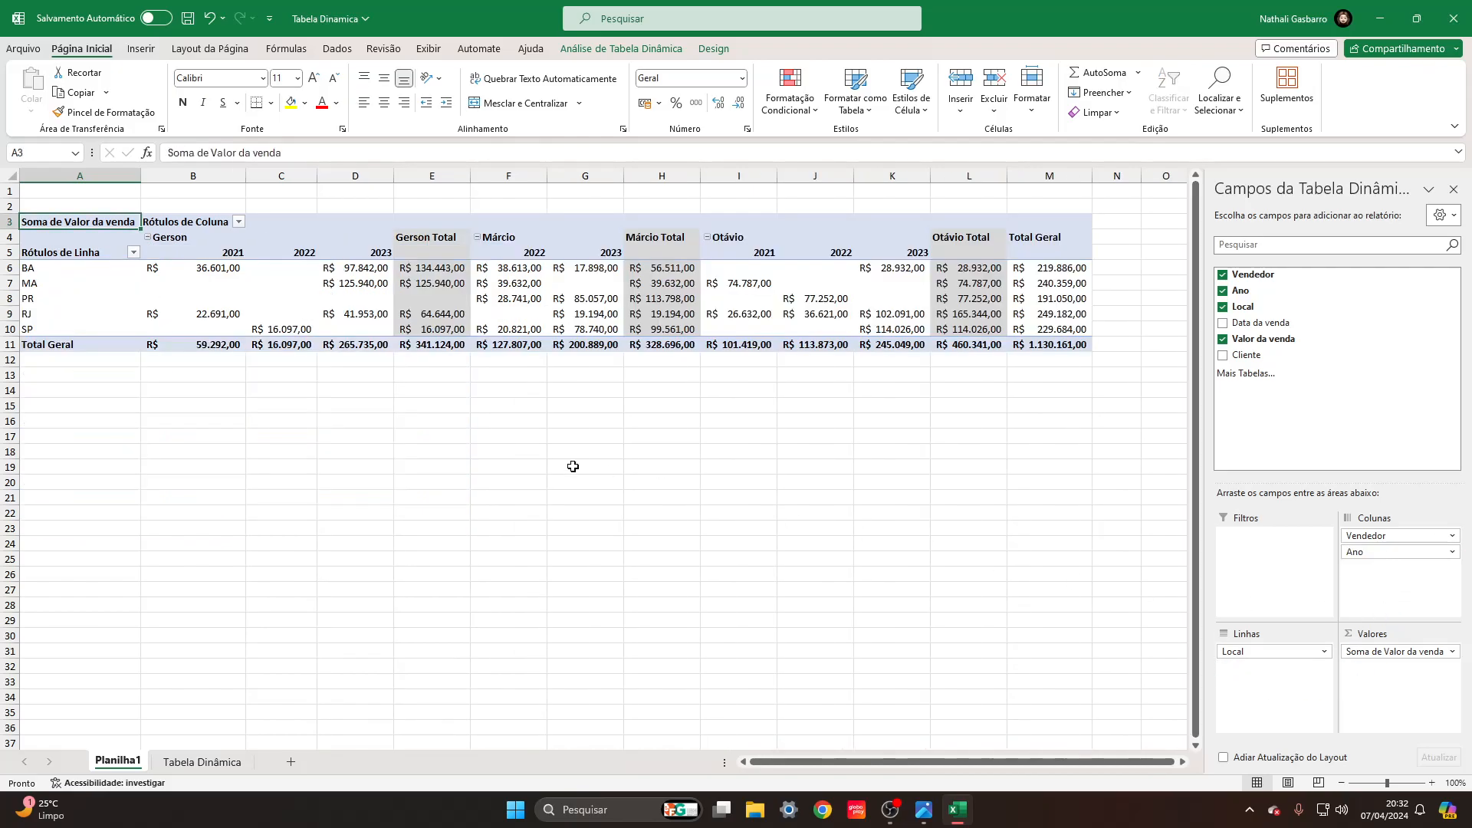
Review the first seller's yearly columns and total, and add Cliente beneath Local in the pivot rows.
{"action": "left_click", "coordinate": [195, 253]}
{"action": "left_click", "coordinate": [272, 253]}
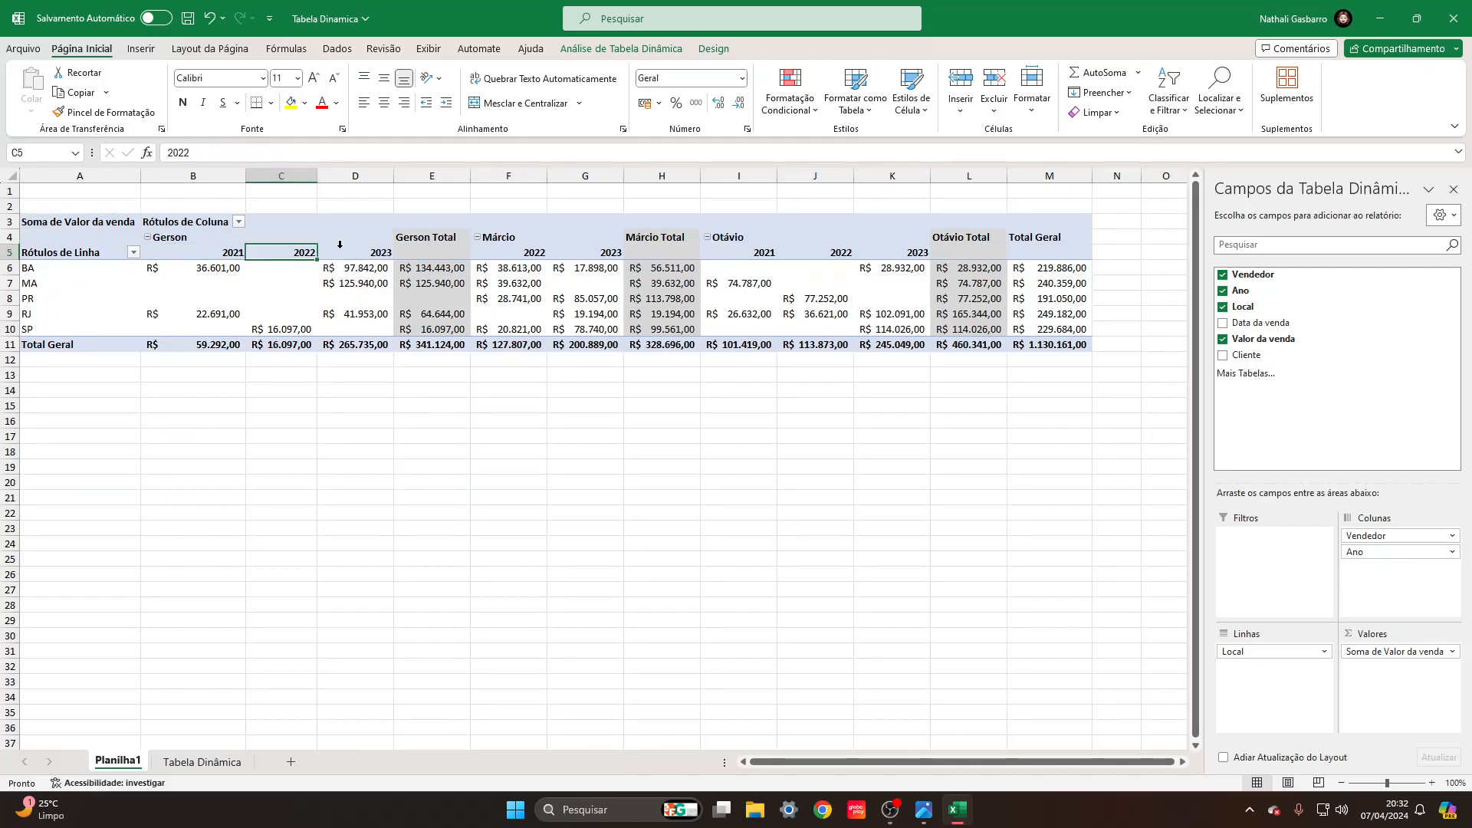
{"action": "left_click", "coordinate": [344, 246]}
{"action": "left_click", "coordinate": [440, 248]}
{"action": "left_click", "coordinate": [450, 315]}
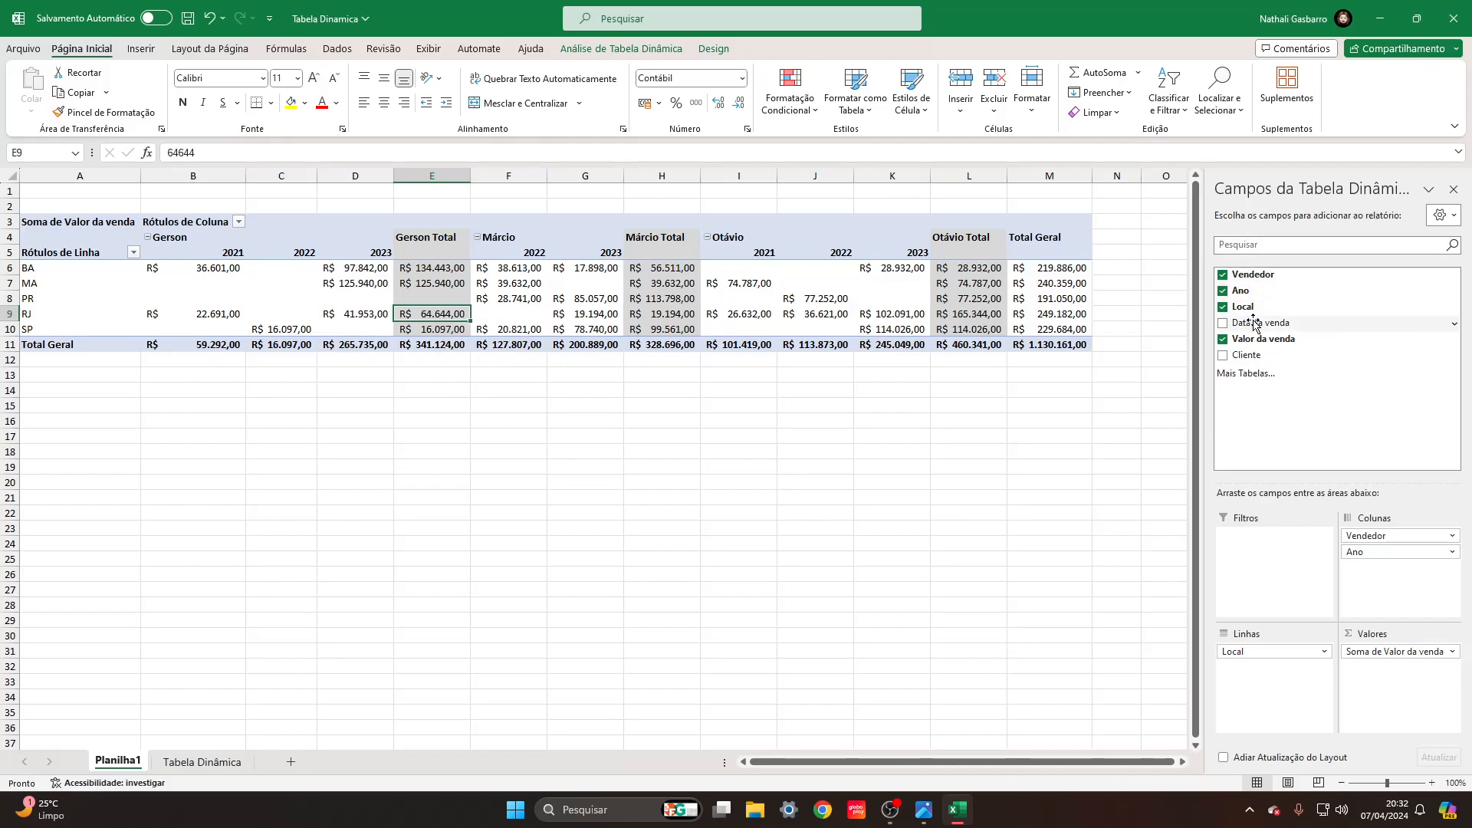
{"action": "left_click_drag", "start_coordinate": [1247, 359], "coordinate": [1261, 669]}
{"action": "mouse_move", "coordinate": [839, 500]}
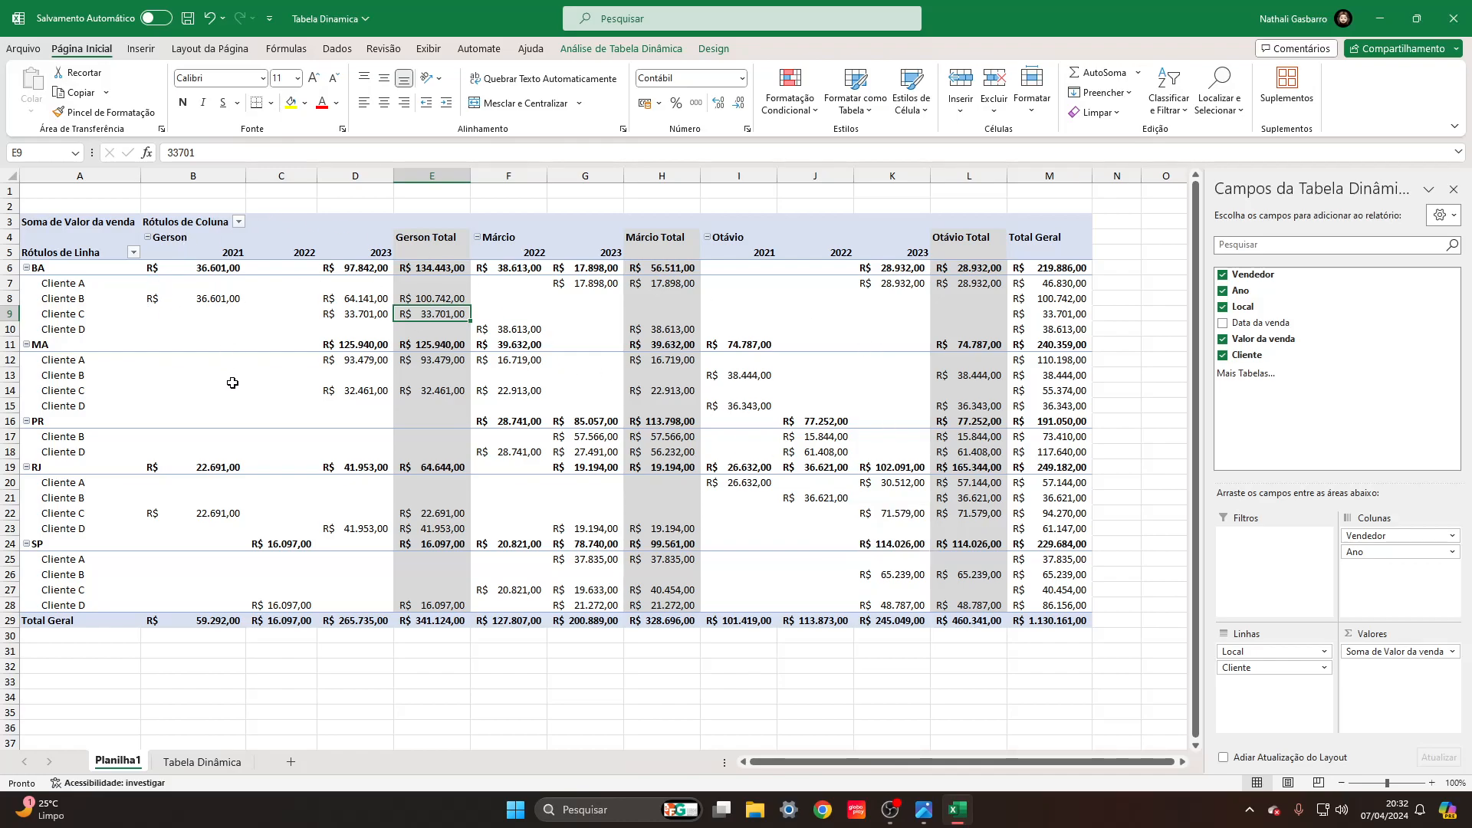
Move Ano from the columns to the head of the pivot rows and place Cliente above Local.
{"action": "left_click_drag", "start_coordinate": [1399, 551], "coordinate": [1273, 684]}
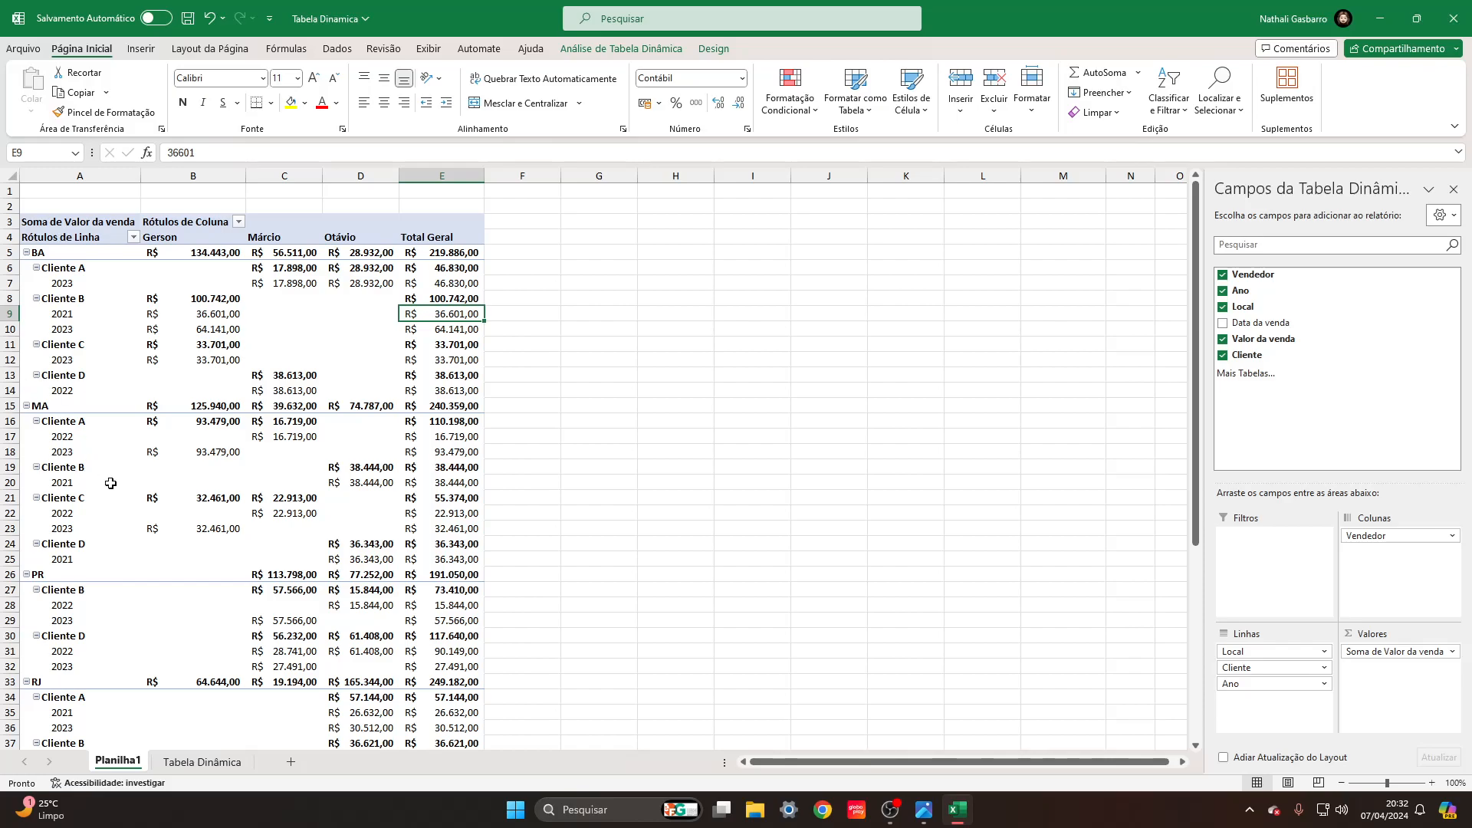
{"action": "left_click_drag", "start_coordinate": [1227, 684], "coordinate": [1258, 653]}
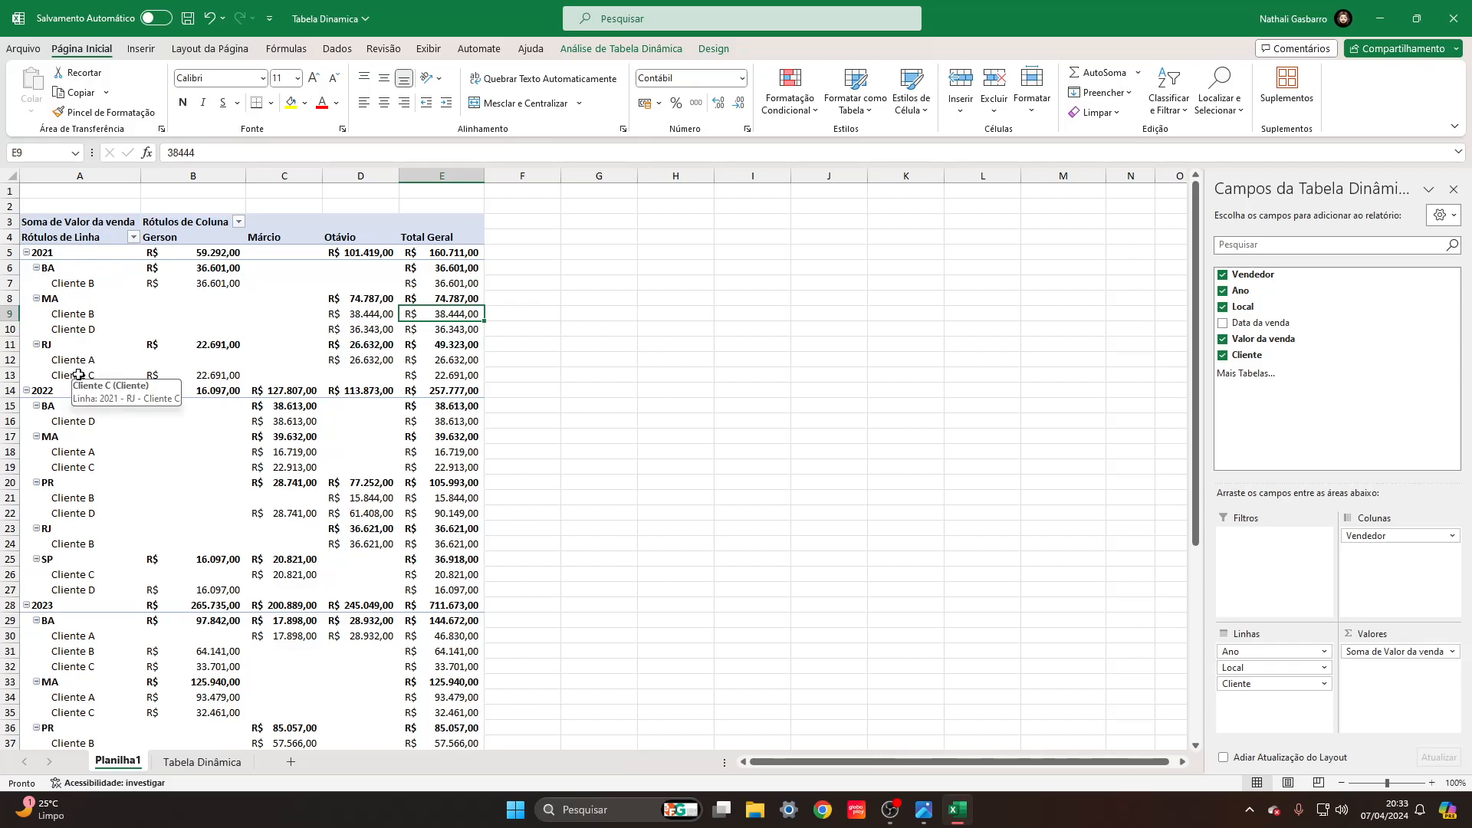
{"action": "left_click_drag", "start_coordinate": [1319, 682], "coordinate": [1257, 664]}
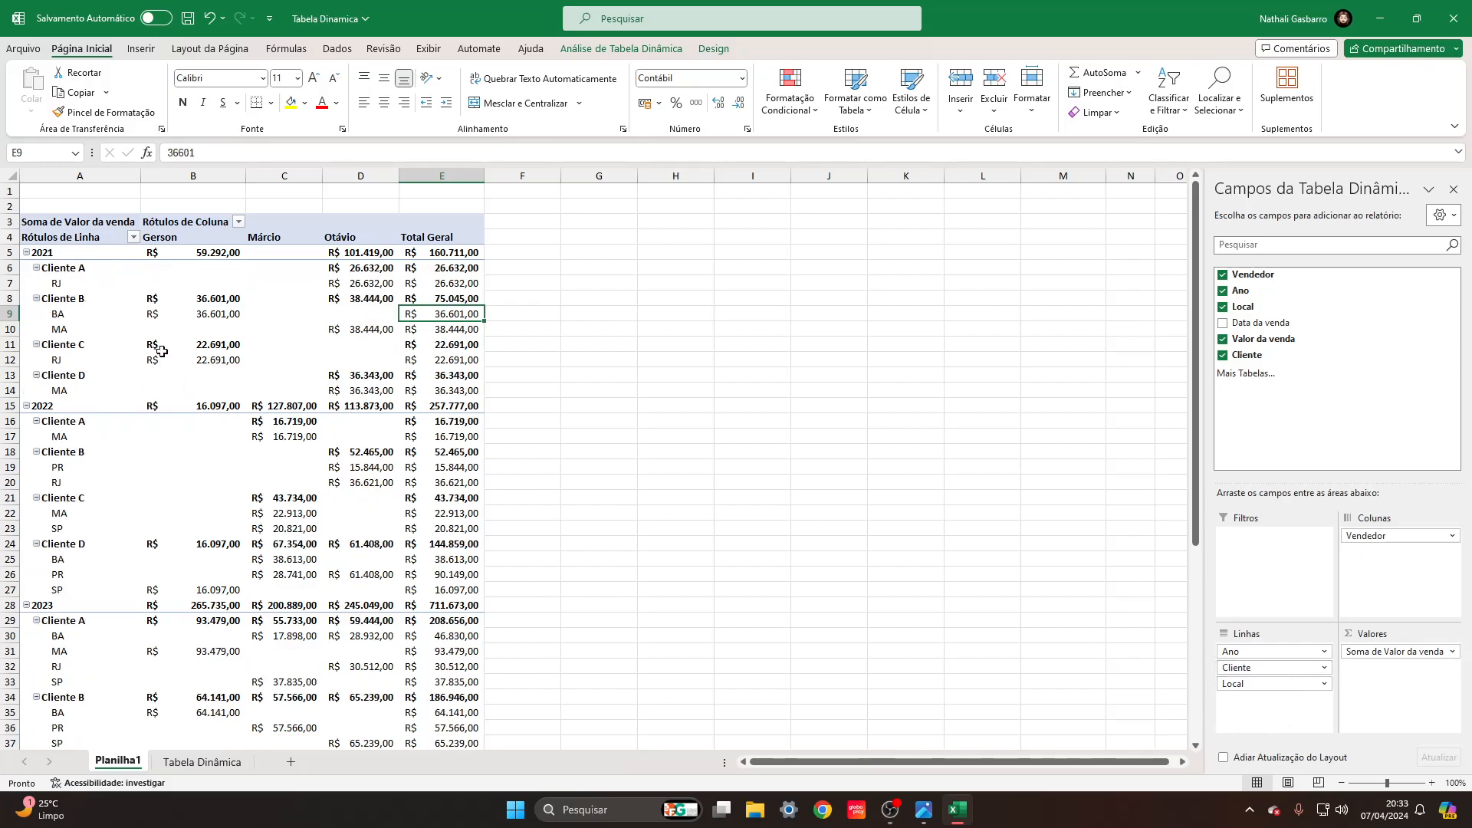
Try Local above Vendedor in the pivot columns, and return it beneath Cliente in the rows.
{"action": "left_click_drag", "start_coordinate": [1269, 683], "coordinate": [1398, 562]}
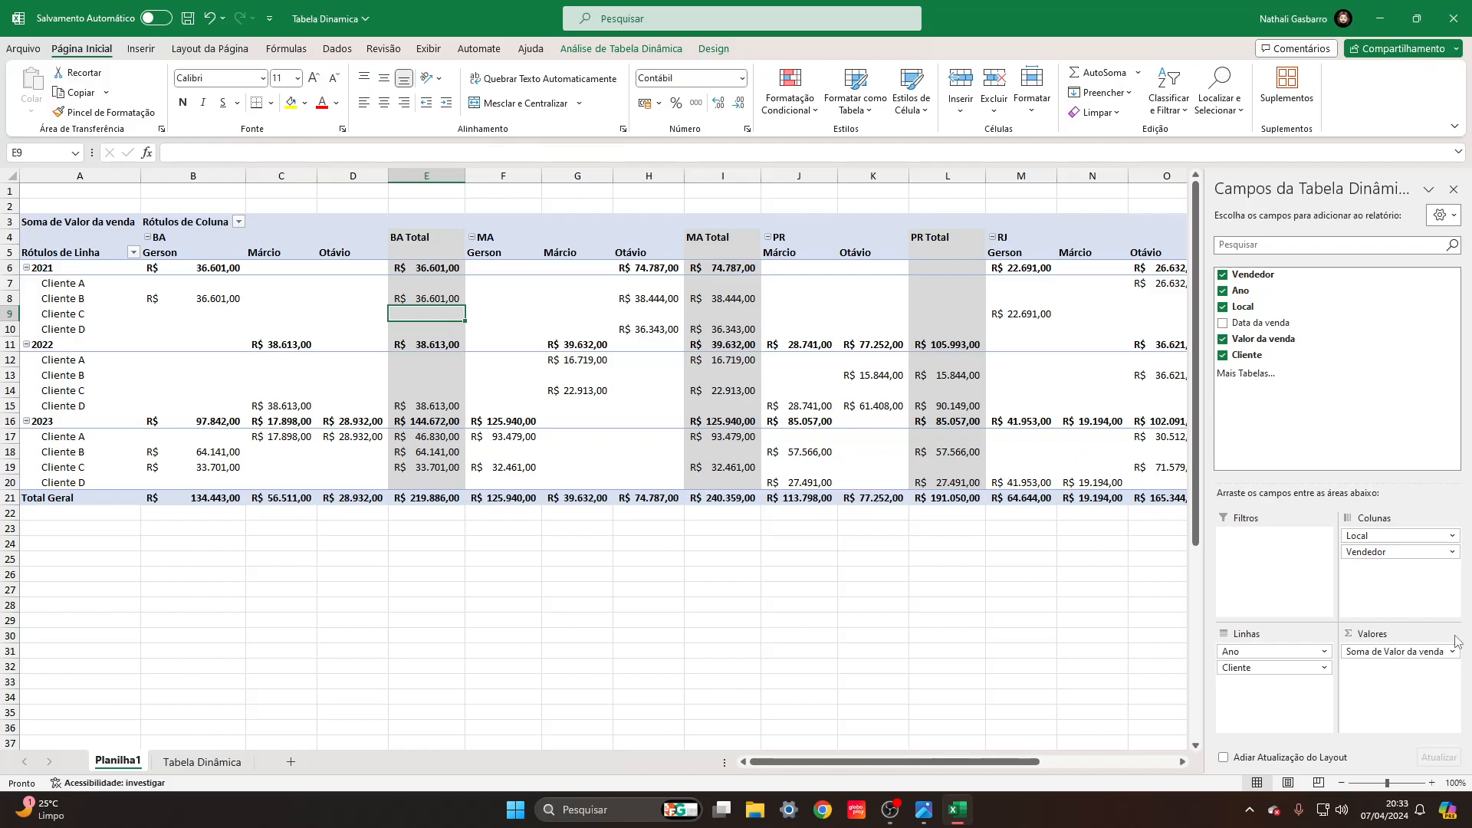
{"action": "left_click_drag", "start_coordinate": [1385, 540], "coordinate": [1277, 685]}
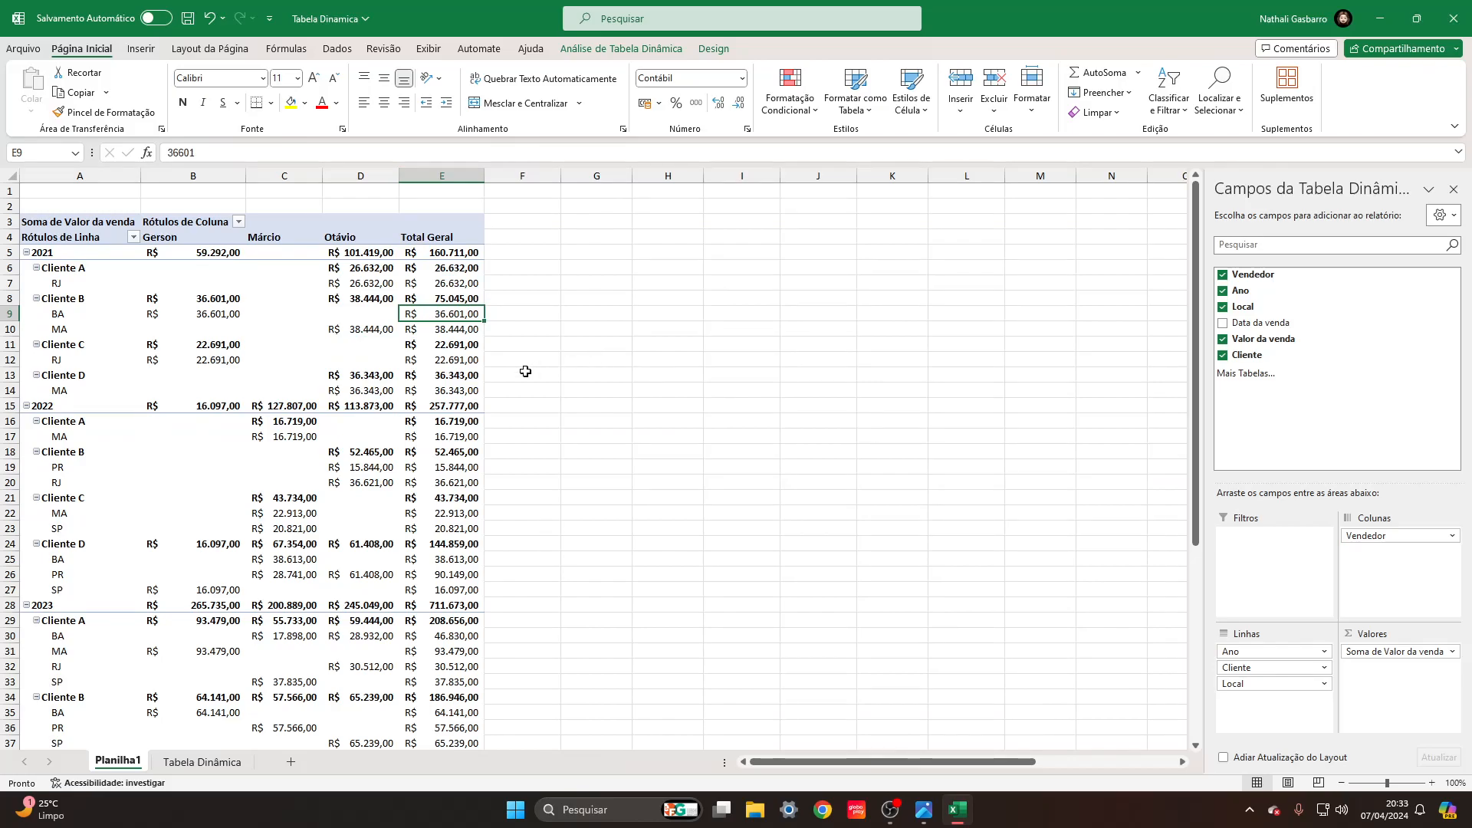
Examine the 2021 sales values by client, location and seller in the pivot table.
{"action": "left_click", "coordinate": [198, 298]}
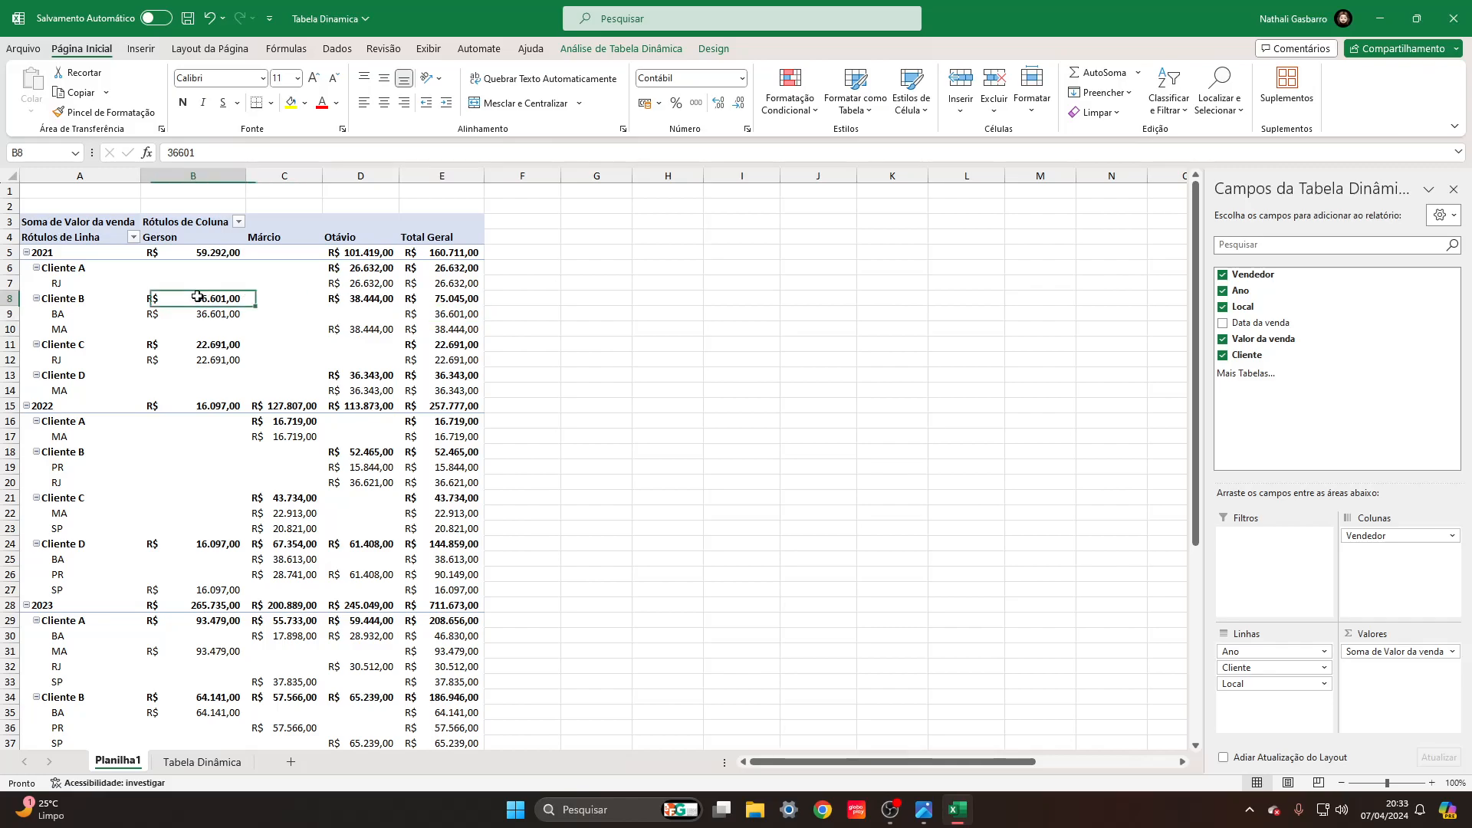
{"action": "left_click", "coordinate": [186, 334]}
{"action": "left_click", "coordinate": [302, 325]}
{"action": "left_click", "coordinate": [356, 299]}
{"action": "left_click", "coordinate": [345, 359]}
{"action": "left_click", "coordinate": [349, 299]}
{"action": "left_click", "coordinate": [150, 282]}
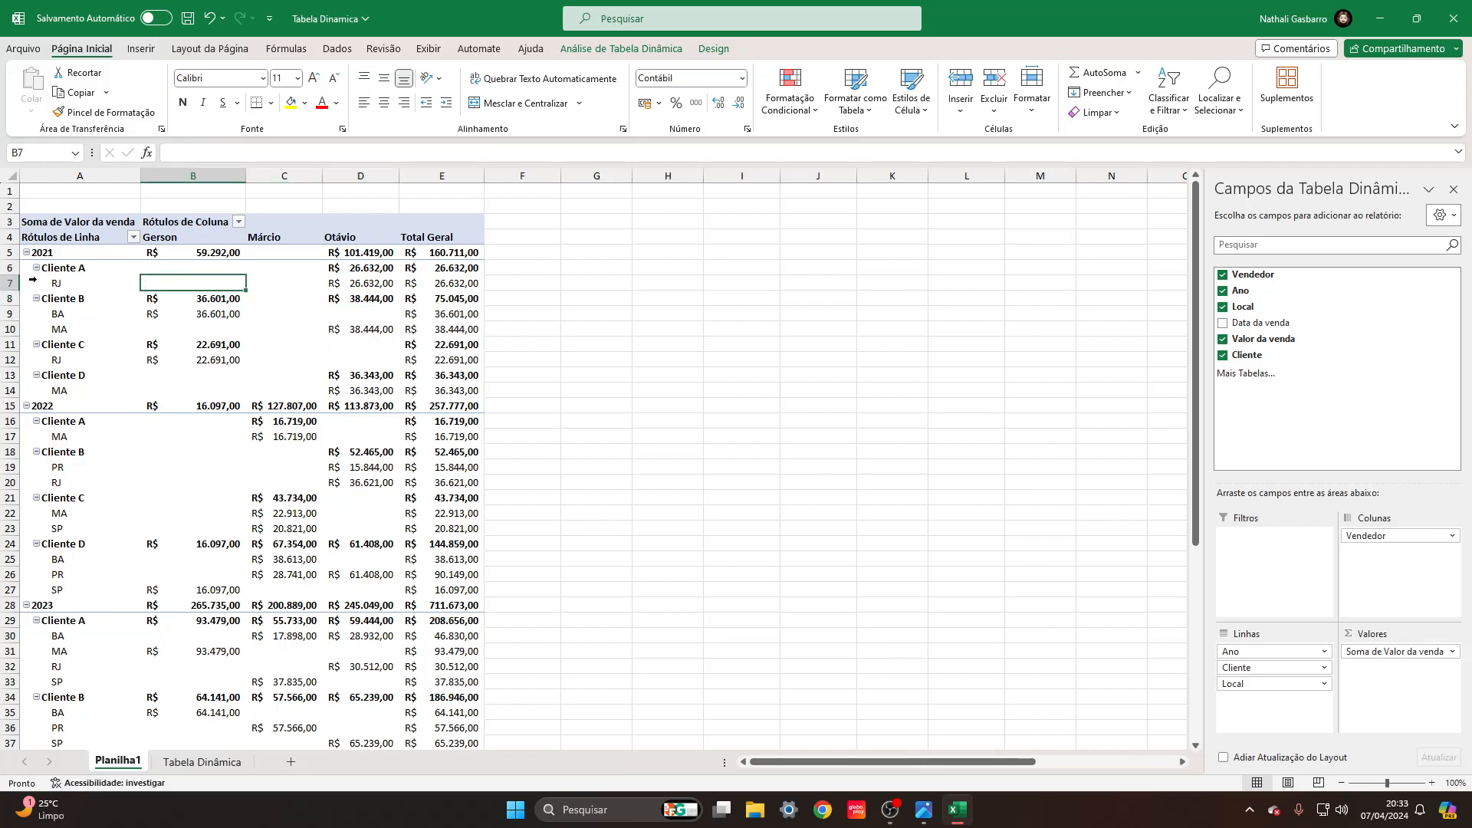
Collapse and re-expand the client groups under 2021, check the row label filter, and review the sellers' values for Cliente A and B.
{"action": "left_click", "coordinate": [36, 267]}
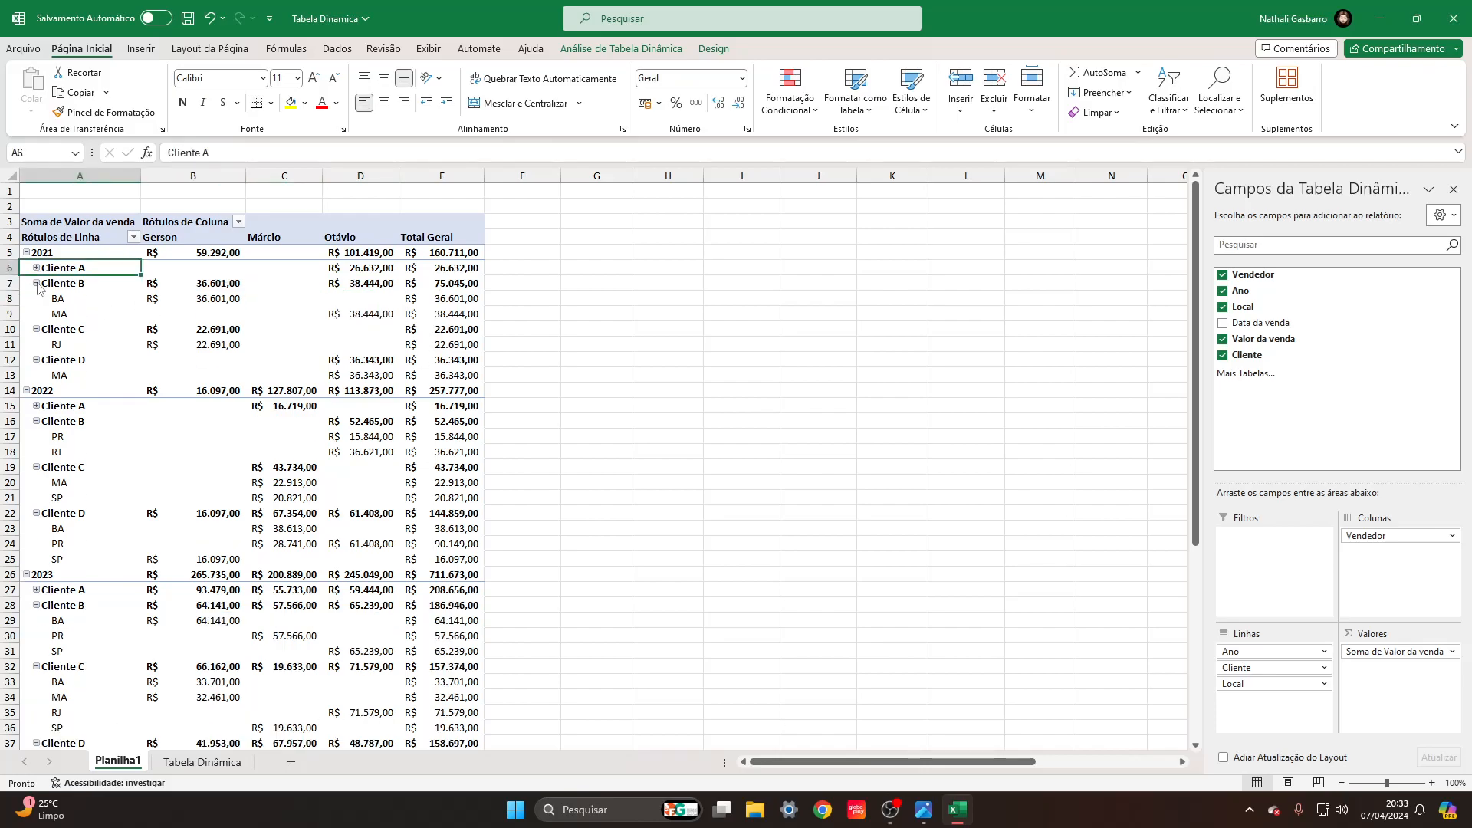
{"action": "left_click", "coordinate": [36, 283]}
{"action": "left_click", "coordinate": [36, 283]}
{"action": "left_click", "coordinate": [36, 268]}
{"action": "left_click", "coordinate": [133, 237]}
{"action": "left_click", "coordinate": [133, 238]}
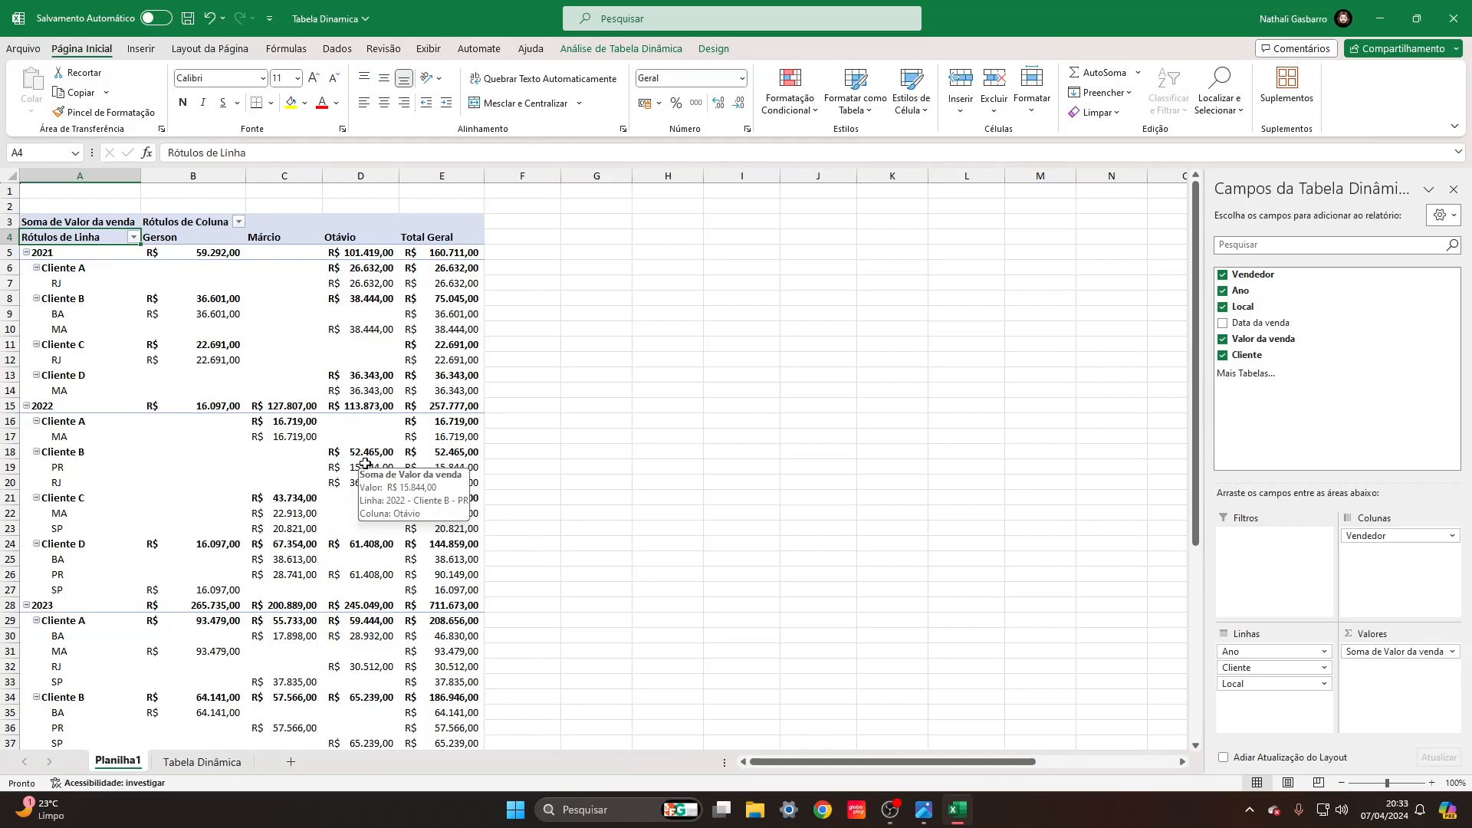
{"action": "left_click", "coordinate": [257, 352]}
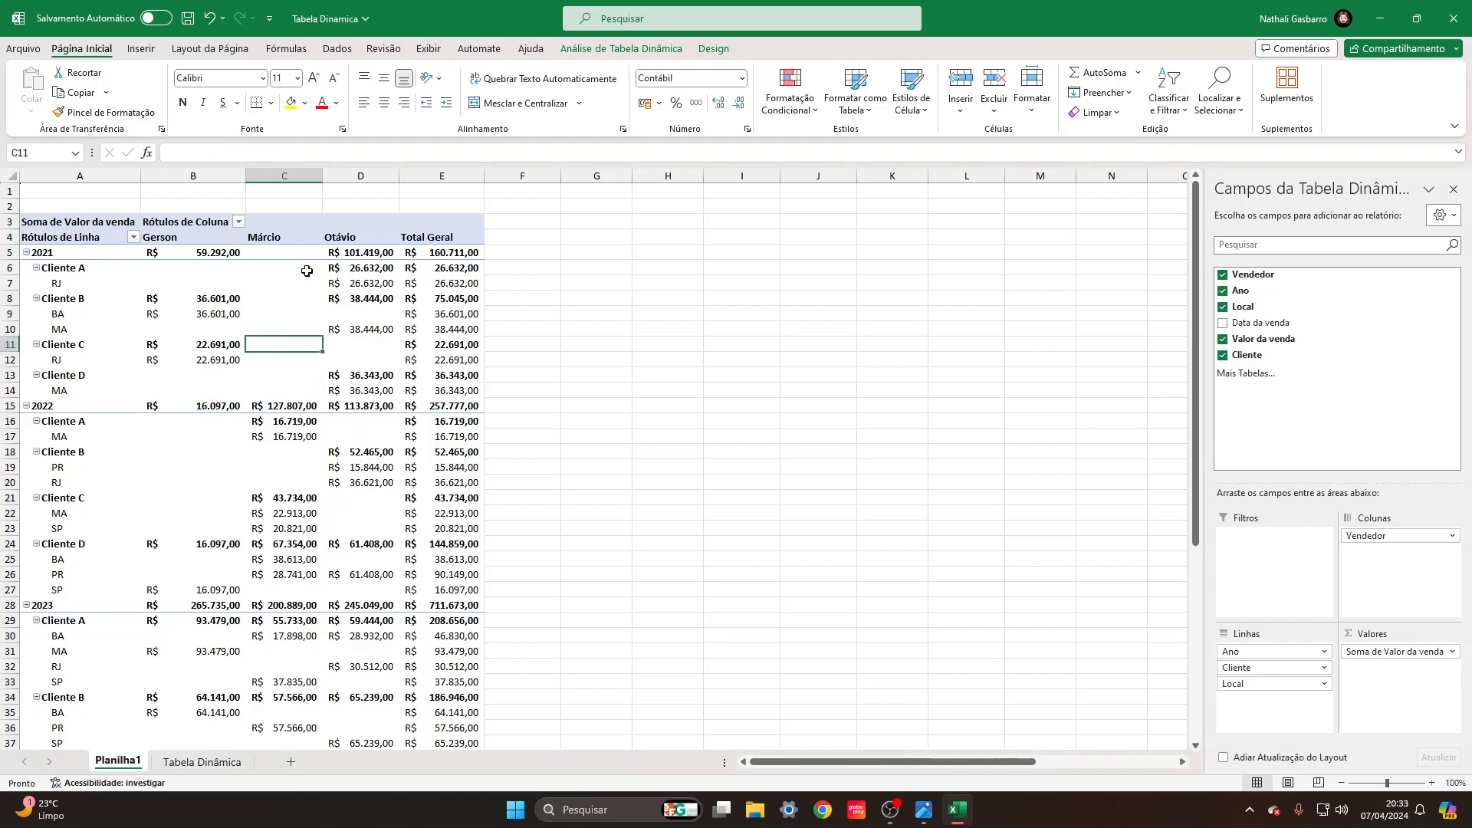
{"action": "left_click", "coordinate": [329, 269]}
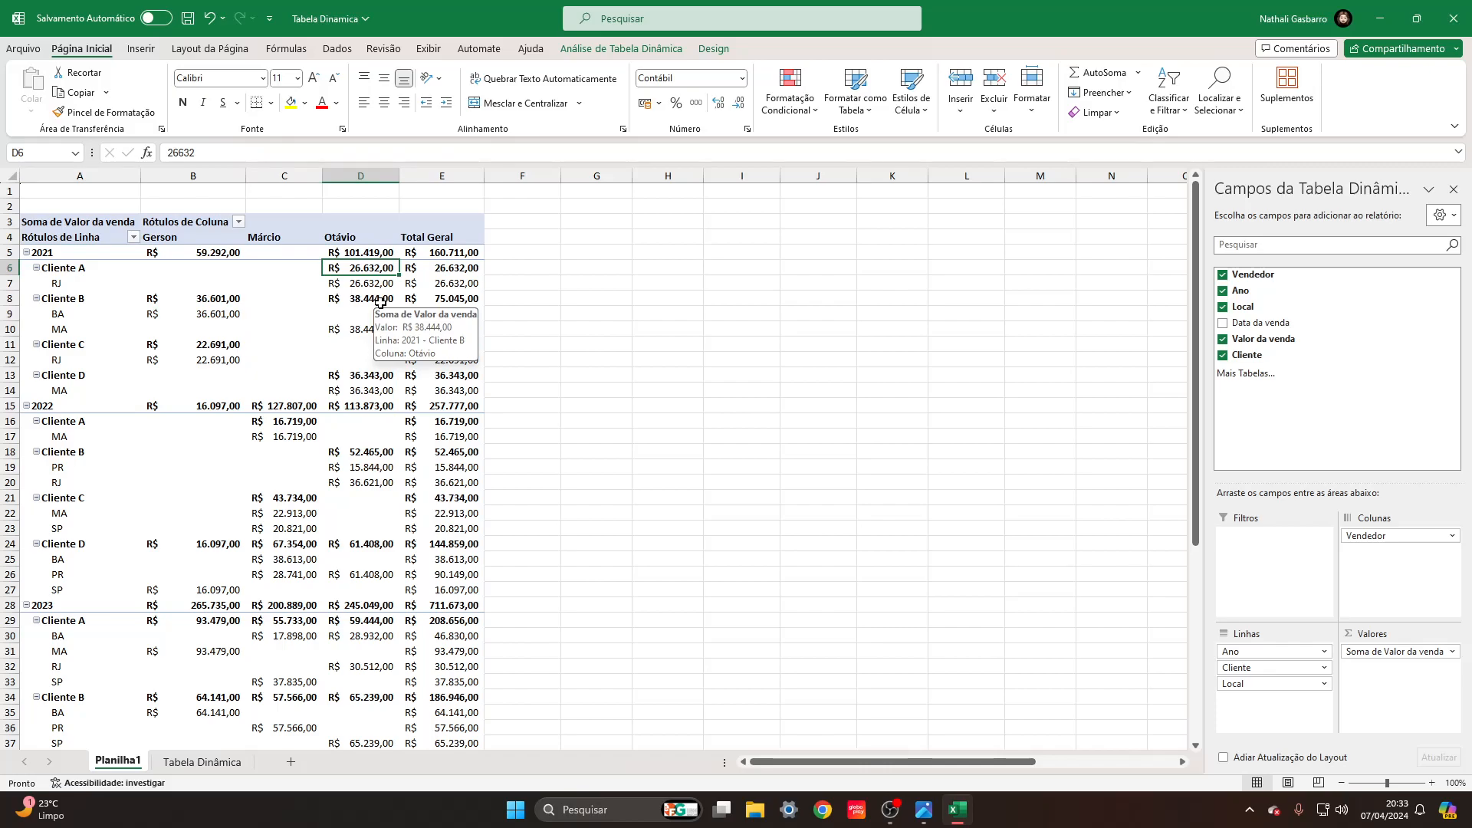
{"action": "left_click", "coordinate": [183, 309]}
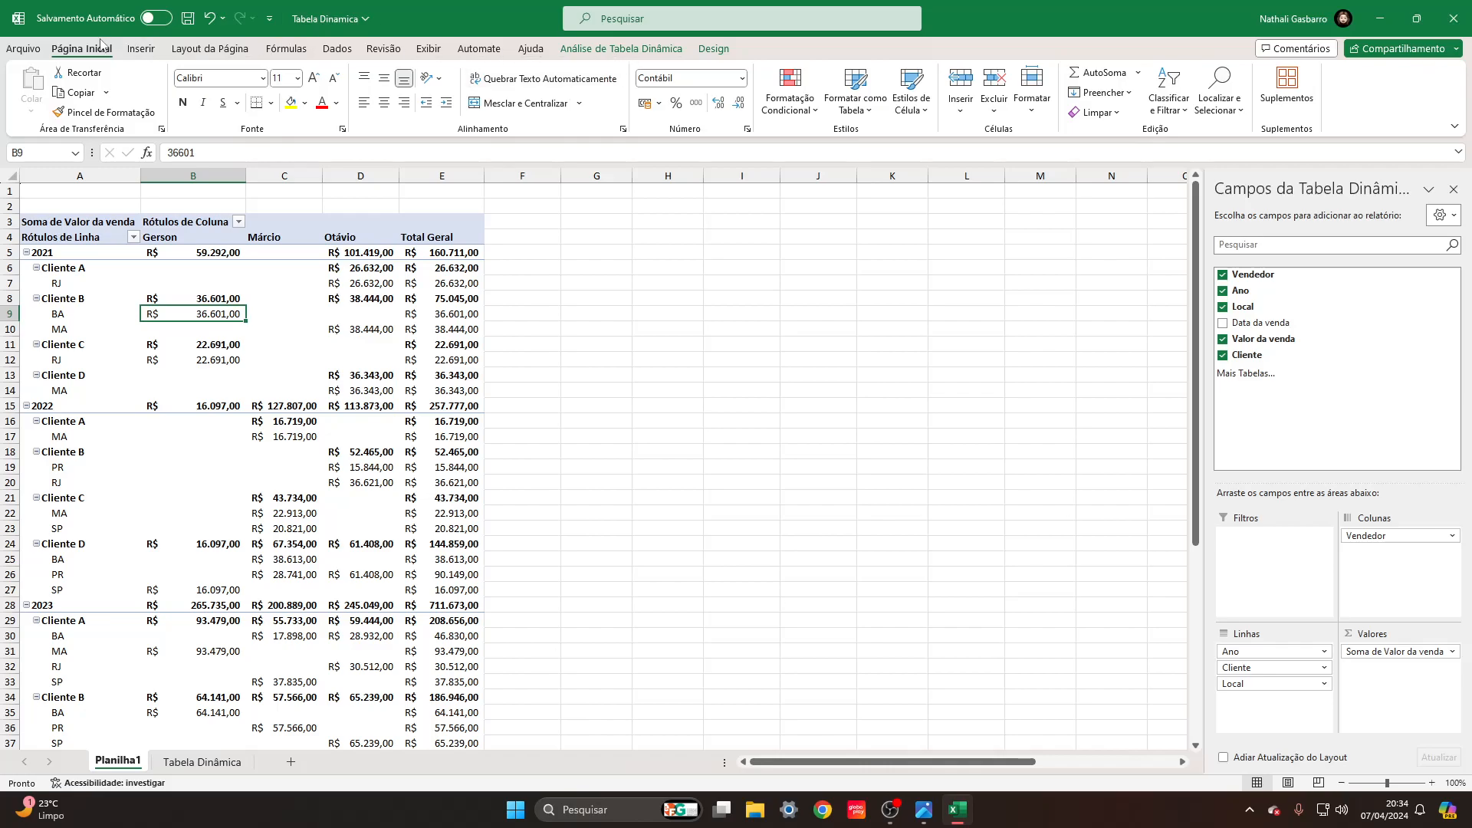
Insert slicers for Vendedor, Ano and Local for the pivot table.
{"action": "left_click", "coordinate": [607, 52]}
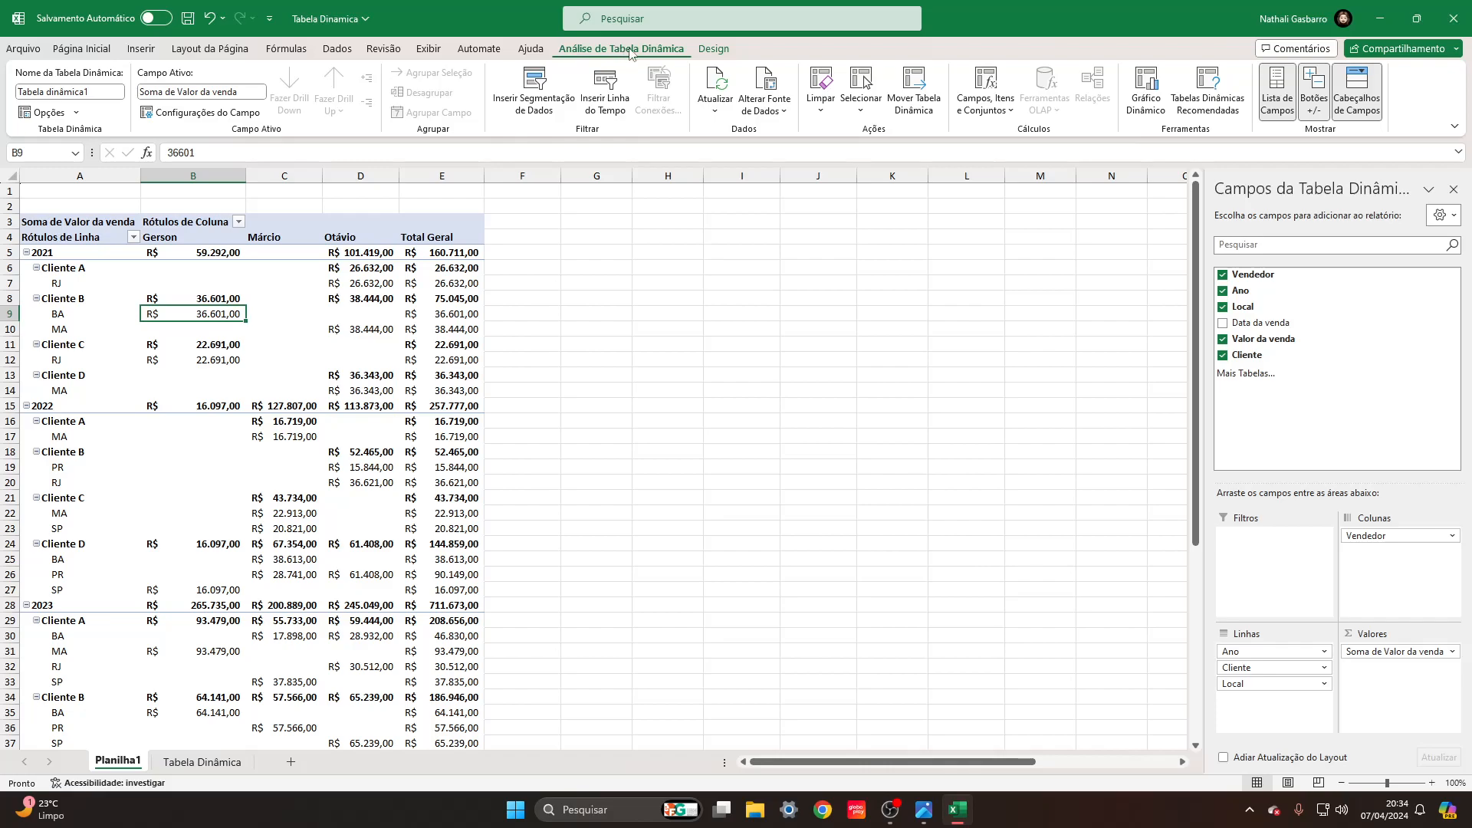
{"action": "left_click", "coordinate": [534, 86]}
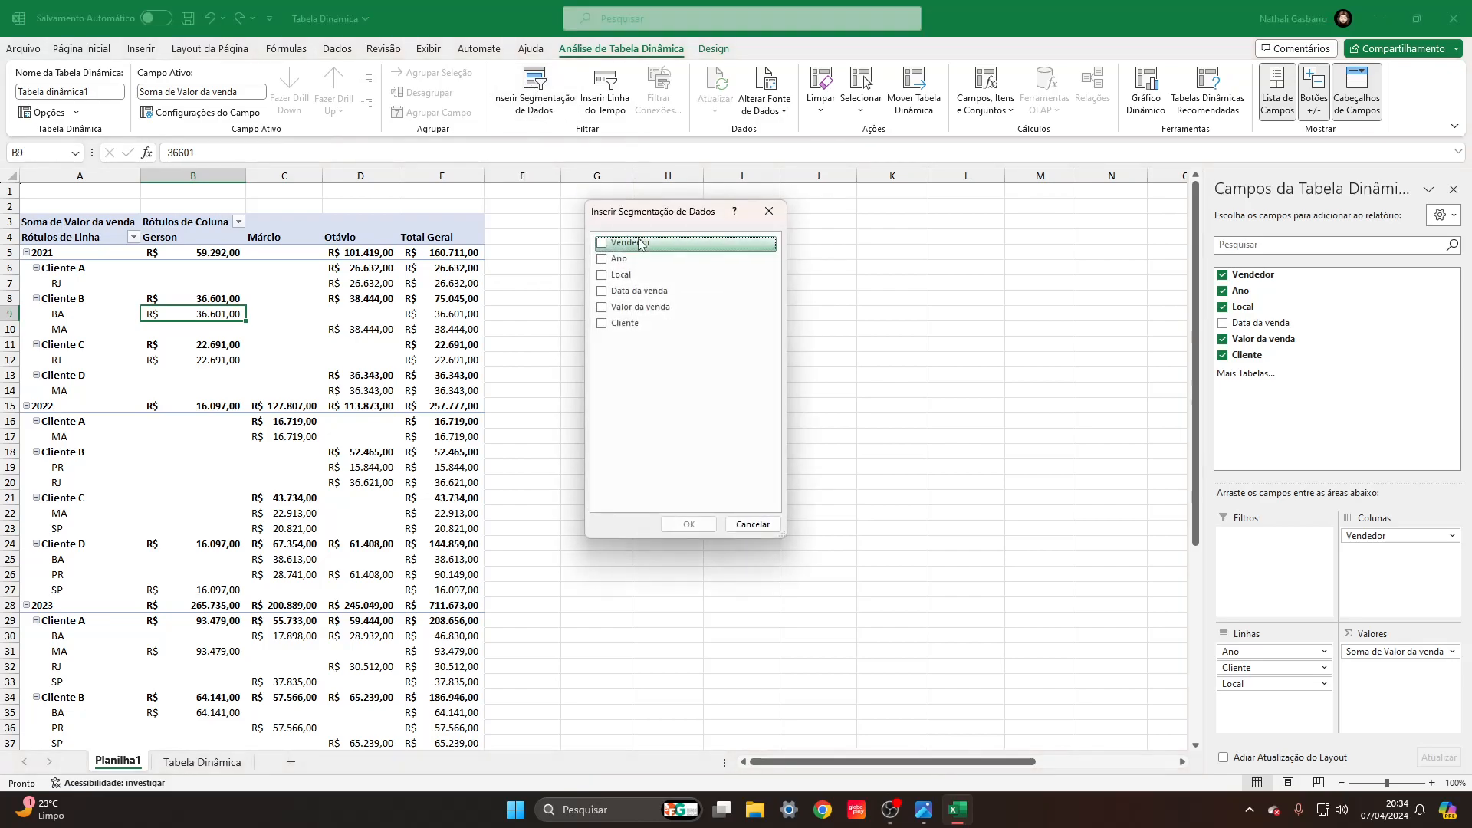
{"action": "left_click_drag", "start_coordinate": [643, 220], "coordinate": [612, 212]}
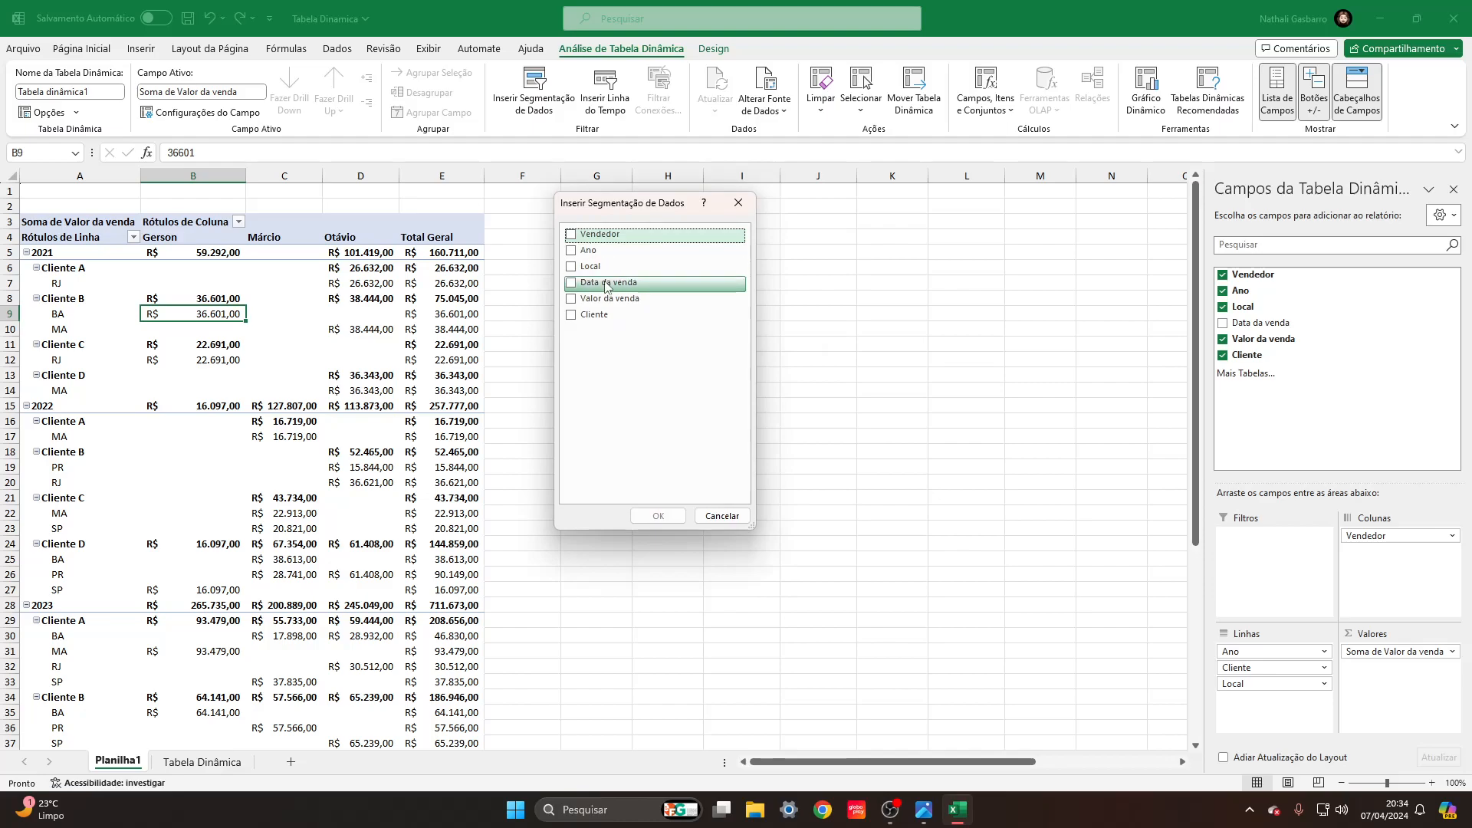
{"action": "left_click", "coordinate": [571, 235]}
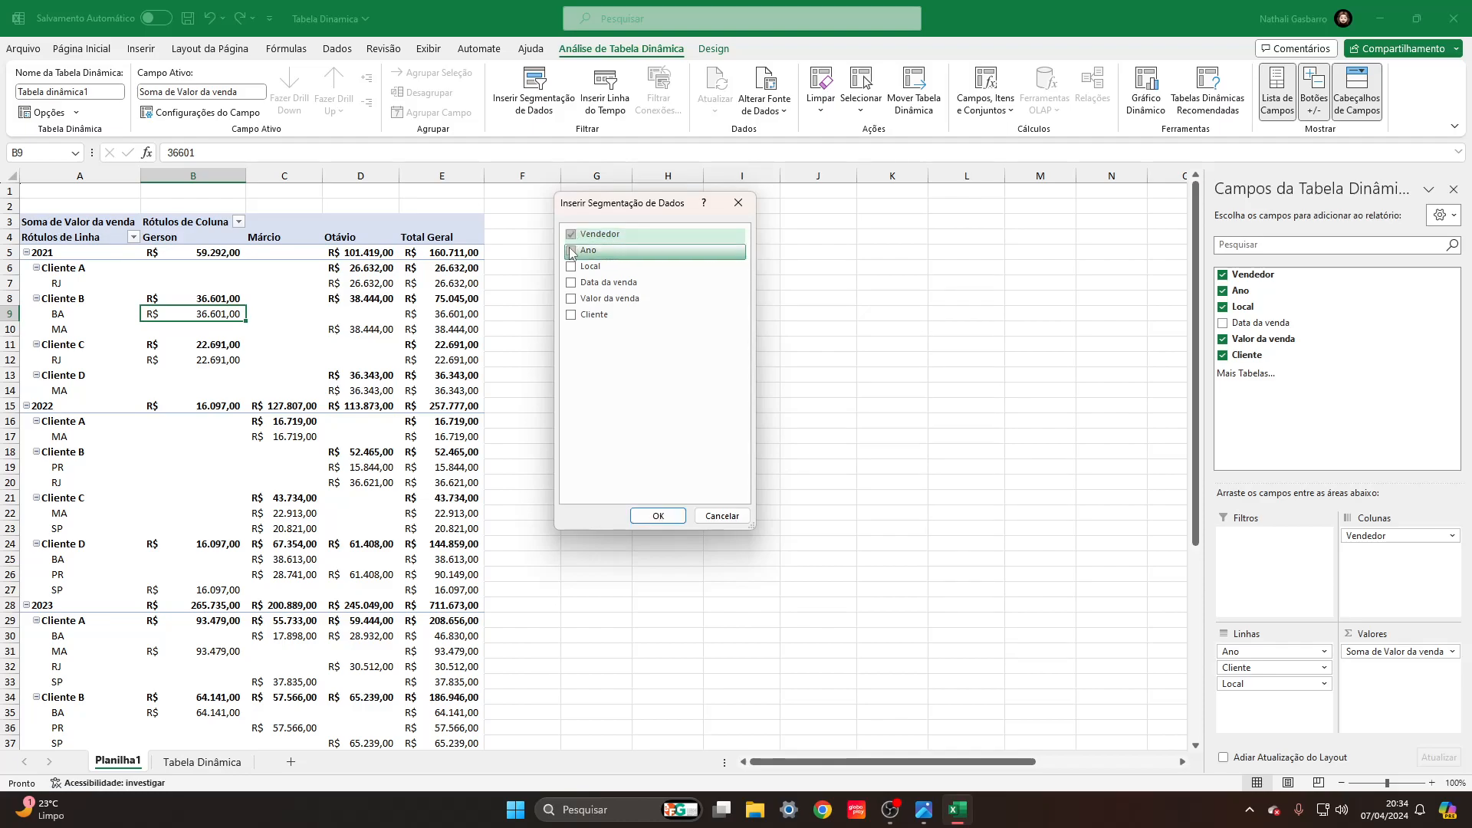
{"action": "left_click", "coordinate": [571, 252]}
{"action": "left_click", "coordinate": [571, 267]}
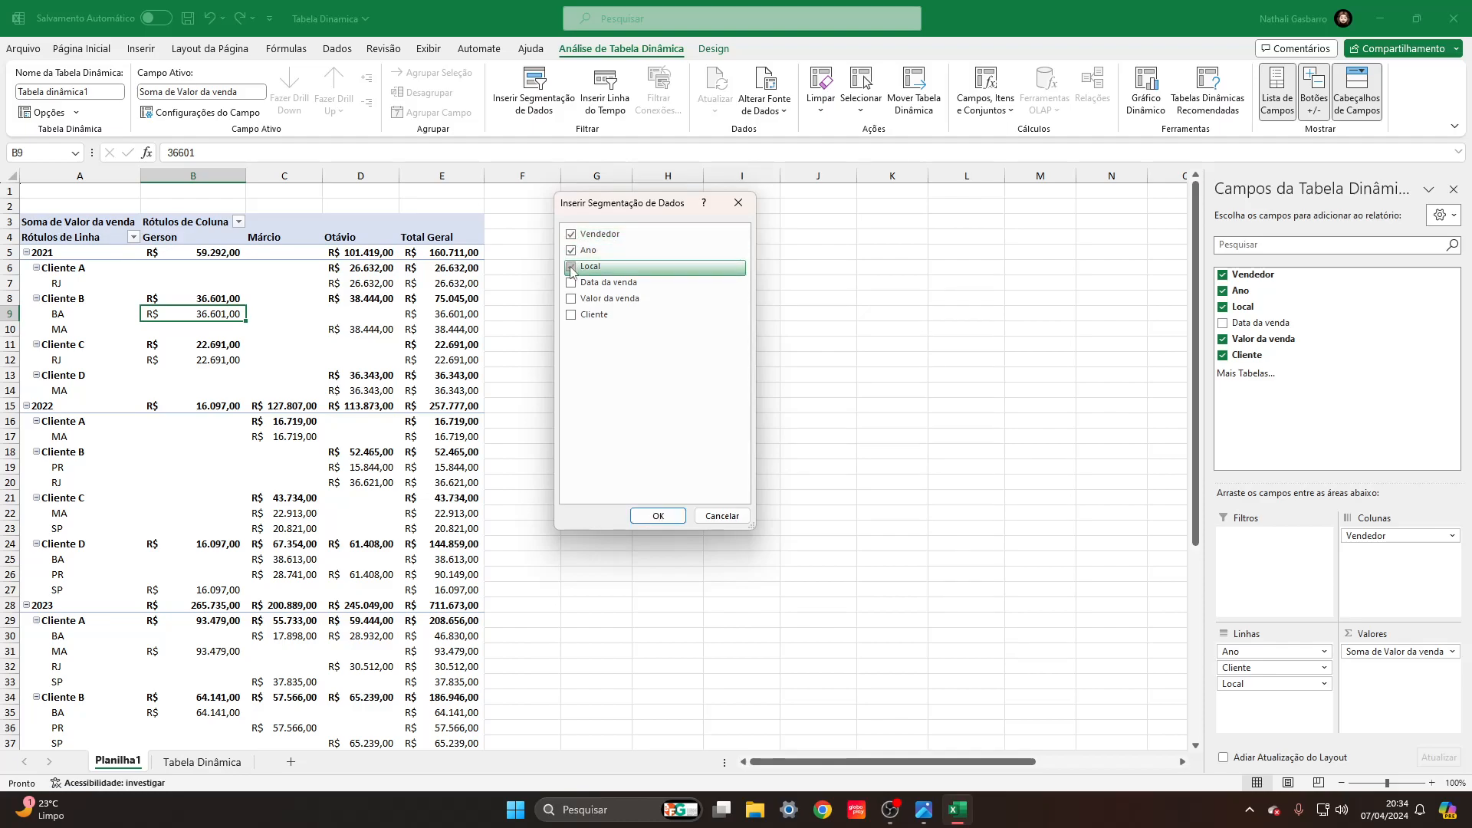
{"action": "left_click", "coordinate": [658, 516]}
Arrange the Vendedor, Local and Ano slicers side by side in that order, in the empty cells beside the pivot table.
{"action": "left_click_drag", "start_coordinate": [635, 411], "coordinate": [808, 236]}
{"action": "left_click_drag", "start_coordinate": [616, 381], "coordinate": [972, 243]}
{"action": "left_click_drag", "start_coordinate": [590, 336], "coordinate": [683, 238]}
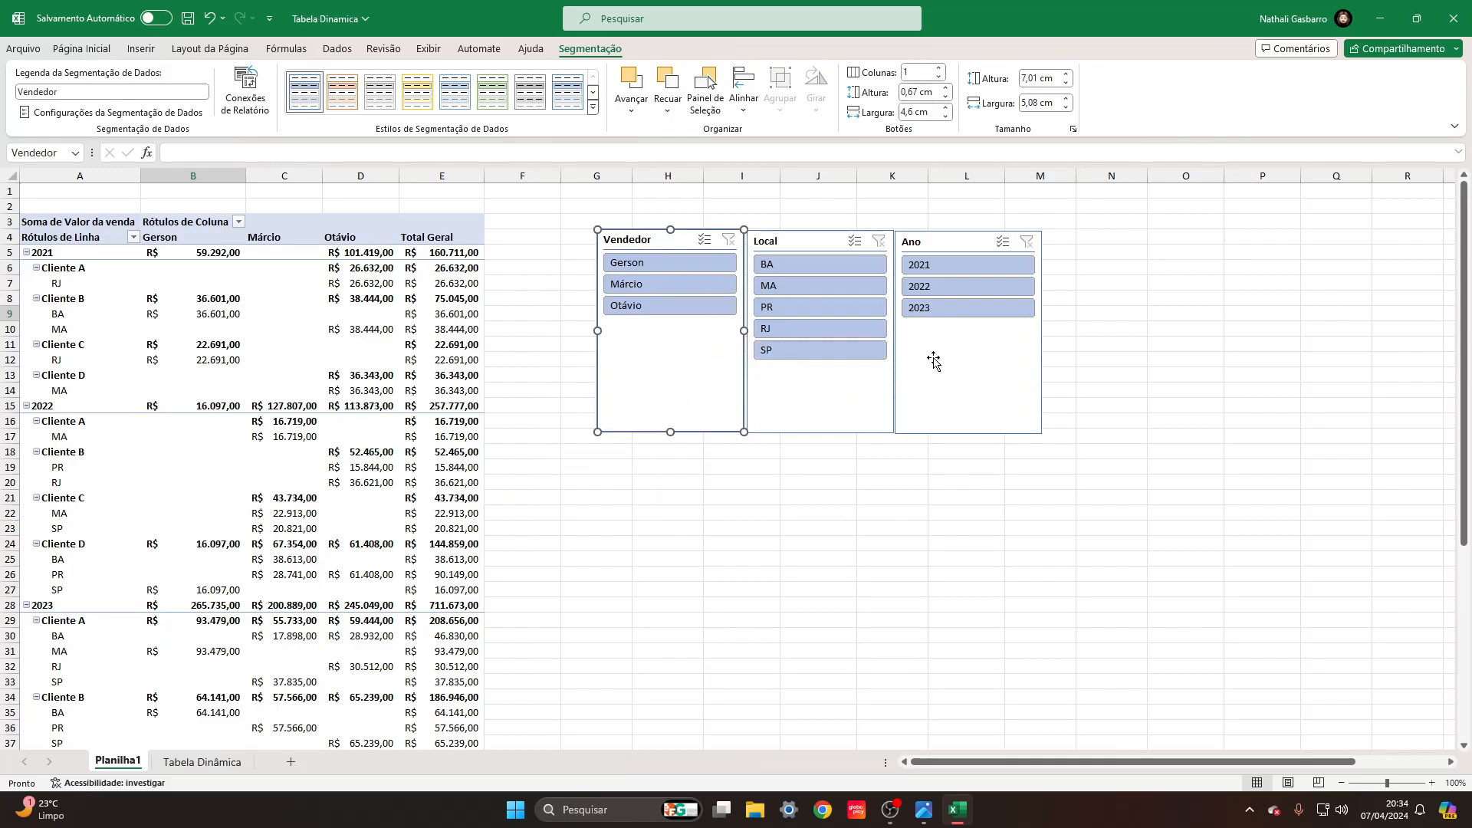
Filter the pivot table by slicer to 2021, the first seller and RJ, and clear all three slicer filters.
{"action": "left_click", "coordinate": [948, 265]}
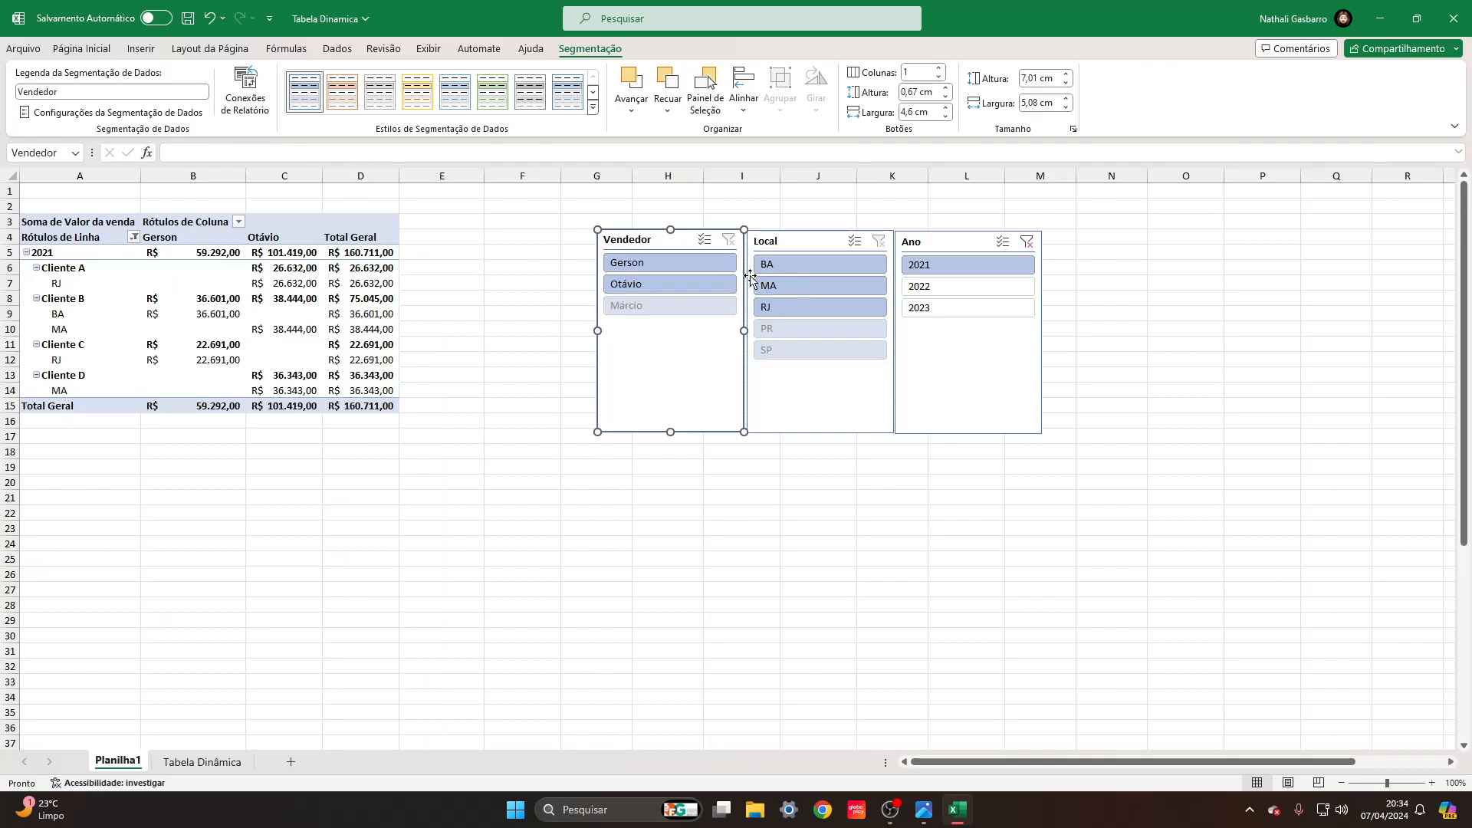
{"action": "left_click", "coordinate": [670, 265]}
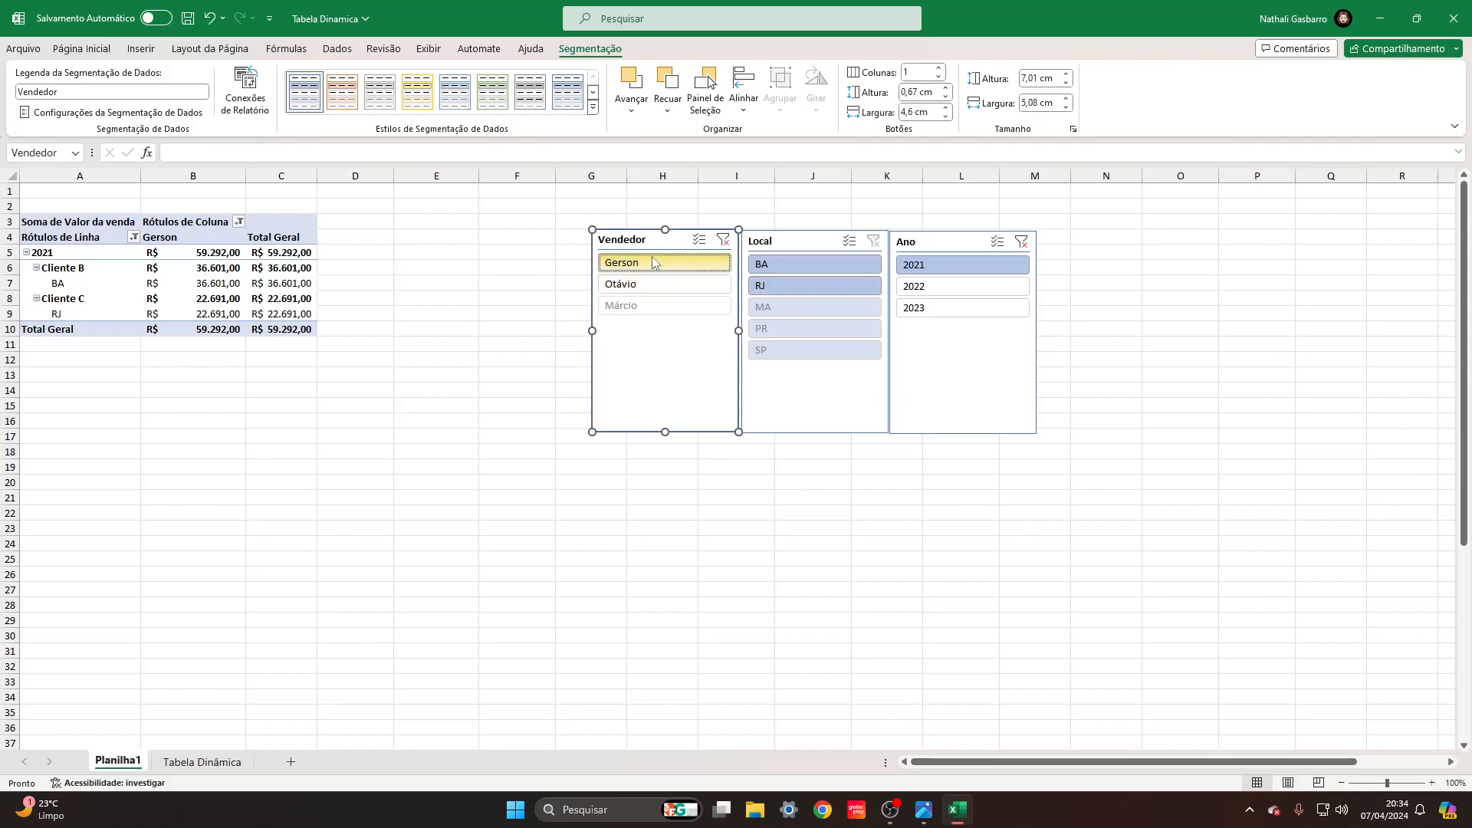
{"action": "left_click", "coordinate": [771, 287]}
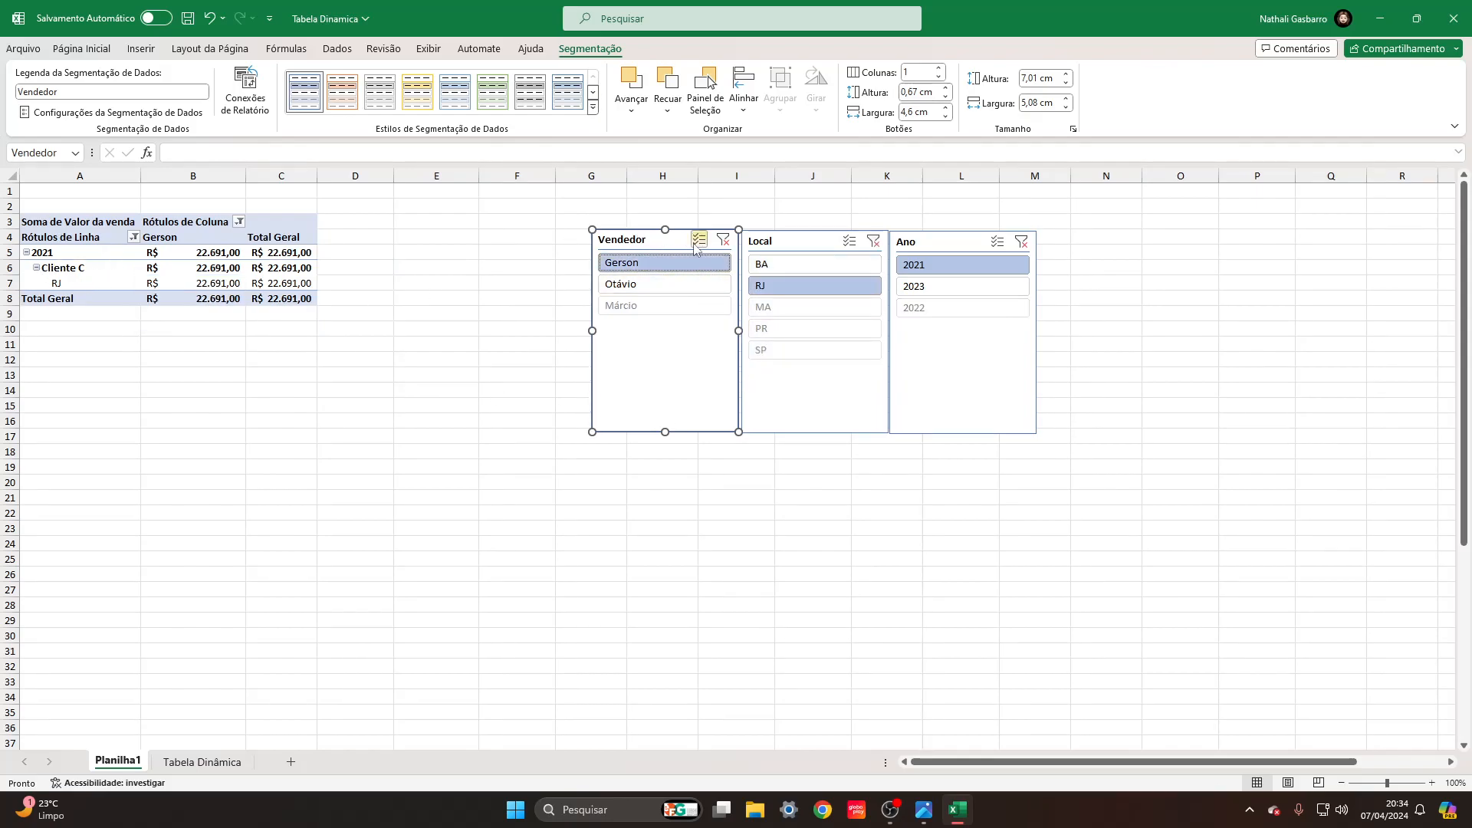
{"action": "left_click", "coordinate": [723, 240]}
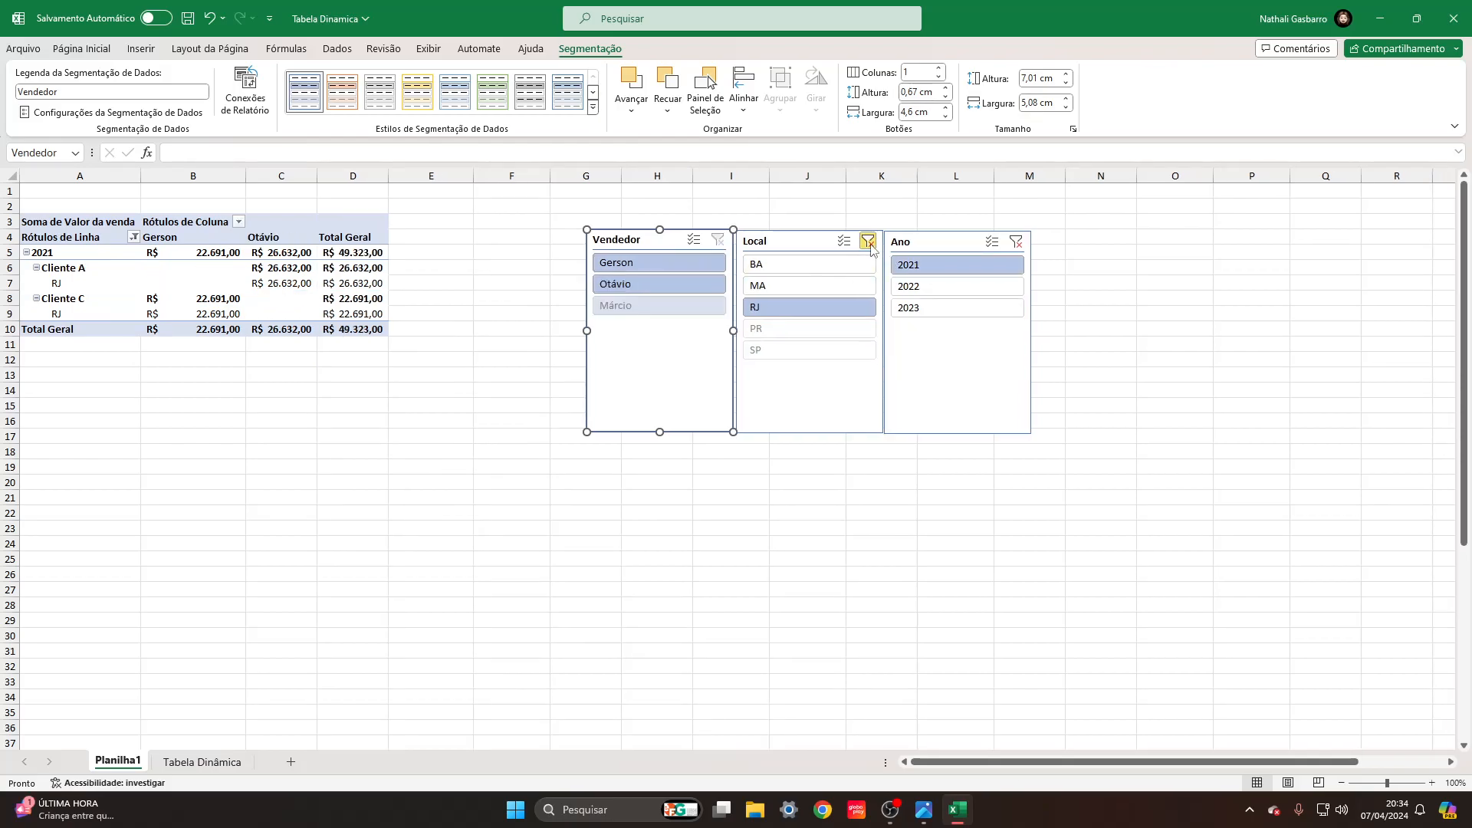
{"action": "left_click", "coordinate": [873, 241]}
{"action": "left_click", "coordinate": [1027, 242]}
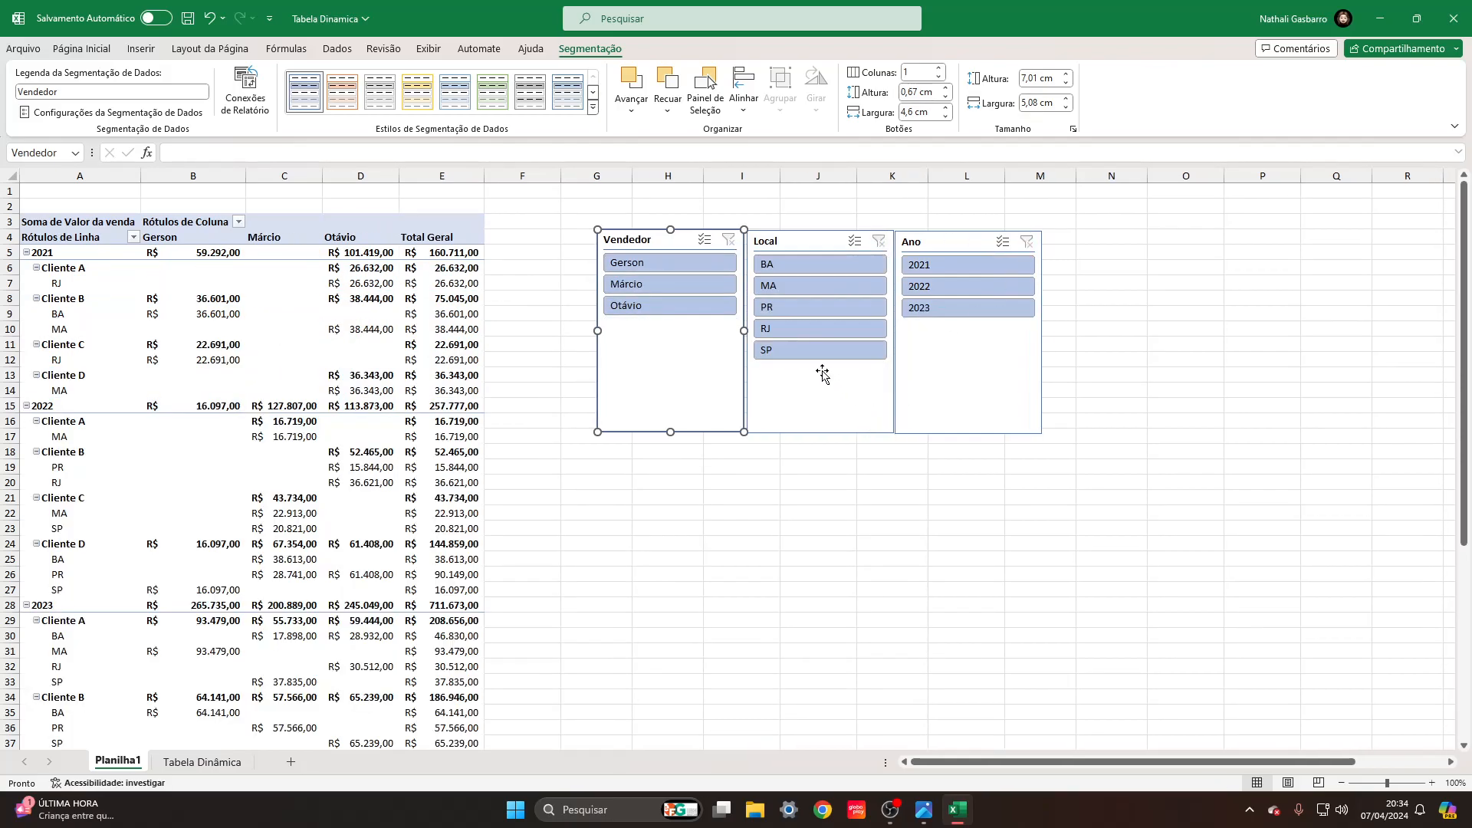
Filter the pivot table by slicer to the second seller and RJ, and clear both slicer filters.
{"action": "left_click", "coordinate": [644, 285]}
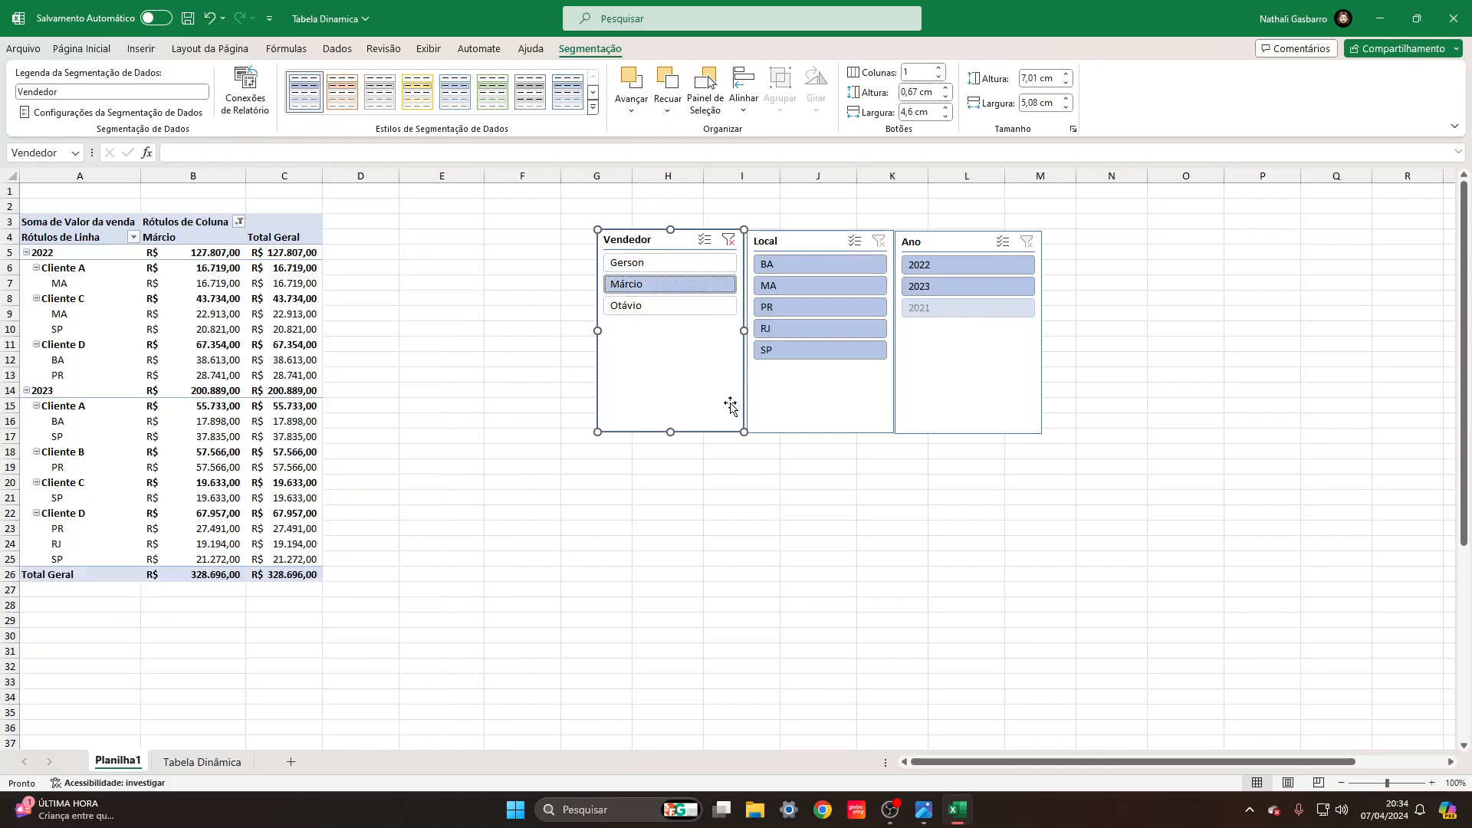
{"action": "left_click", "coordinate": [788, 329]}
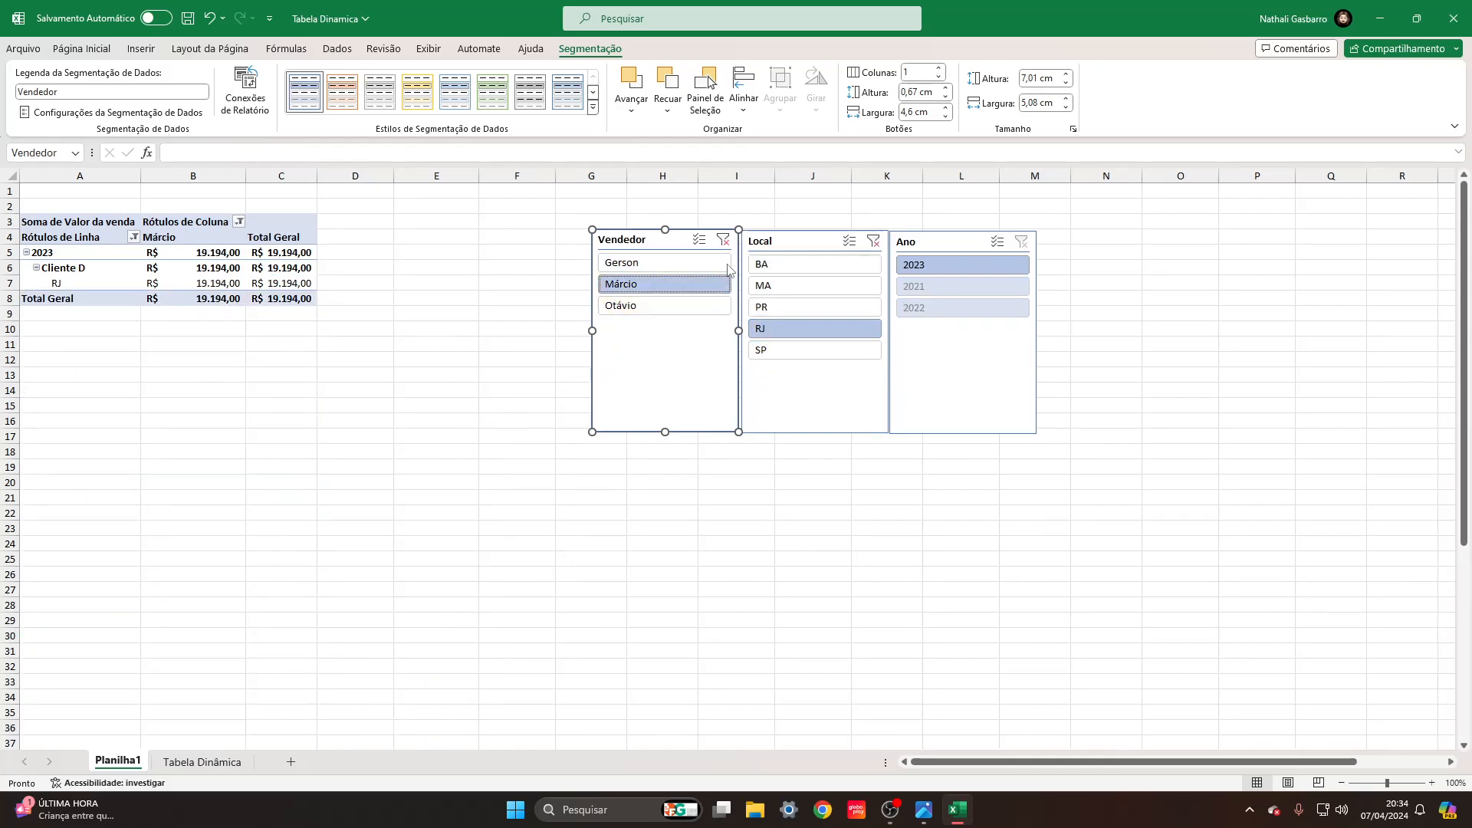
{"action": "left_click", "coordinate": [723, 240]}
{"action": "left_click", "coordinate": [874, 241]}
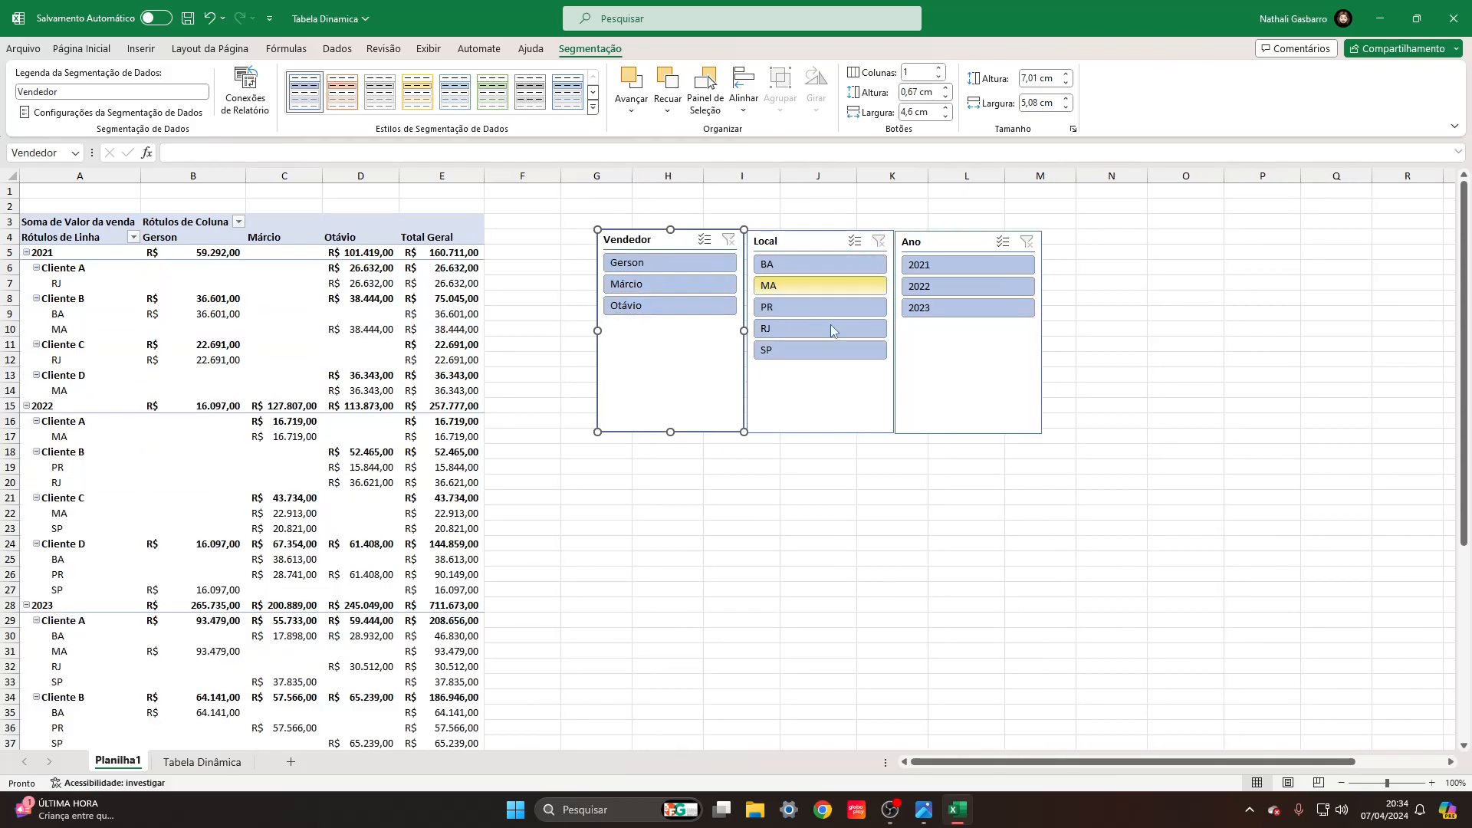
Insert a Cliente slicer for the pivot table and place it below the Vendedor and Local slicers.
{"action": "left_click", "coordinate": [299, 435]}
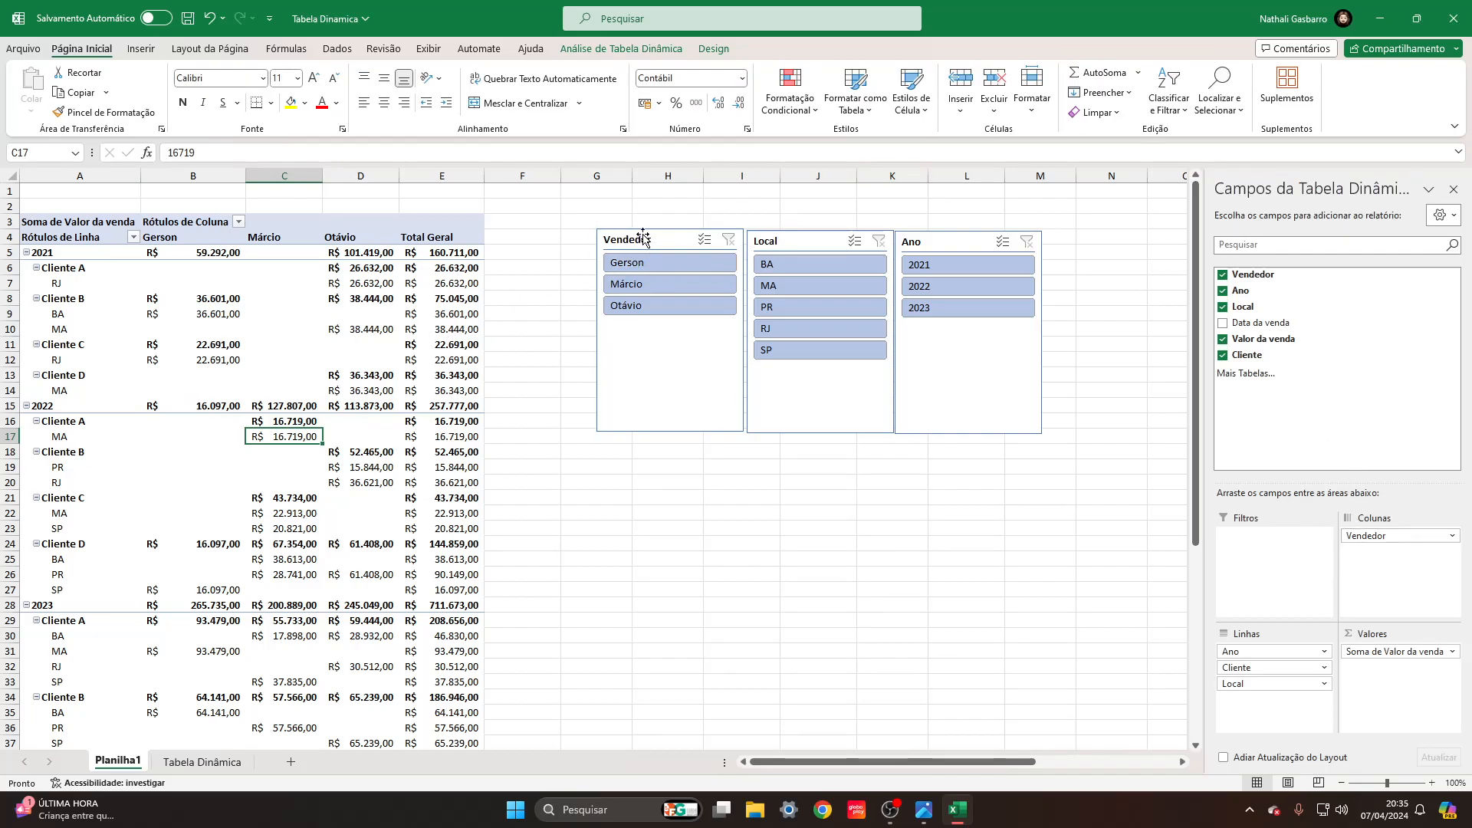
{"action": "left_click", "coordinate": [592, 50]}
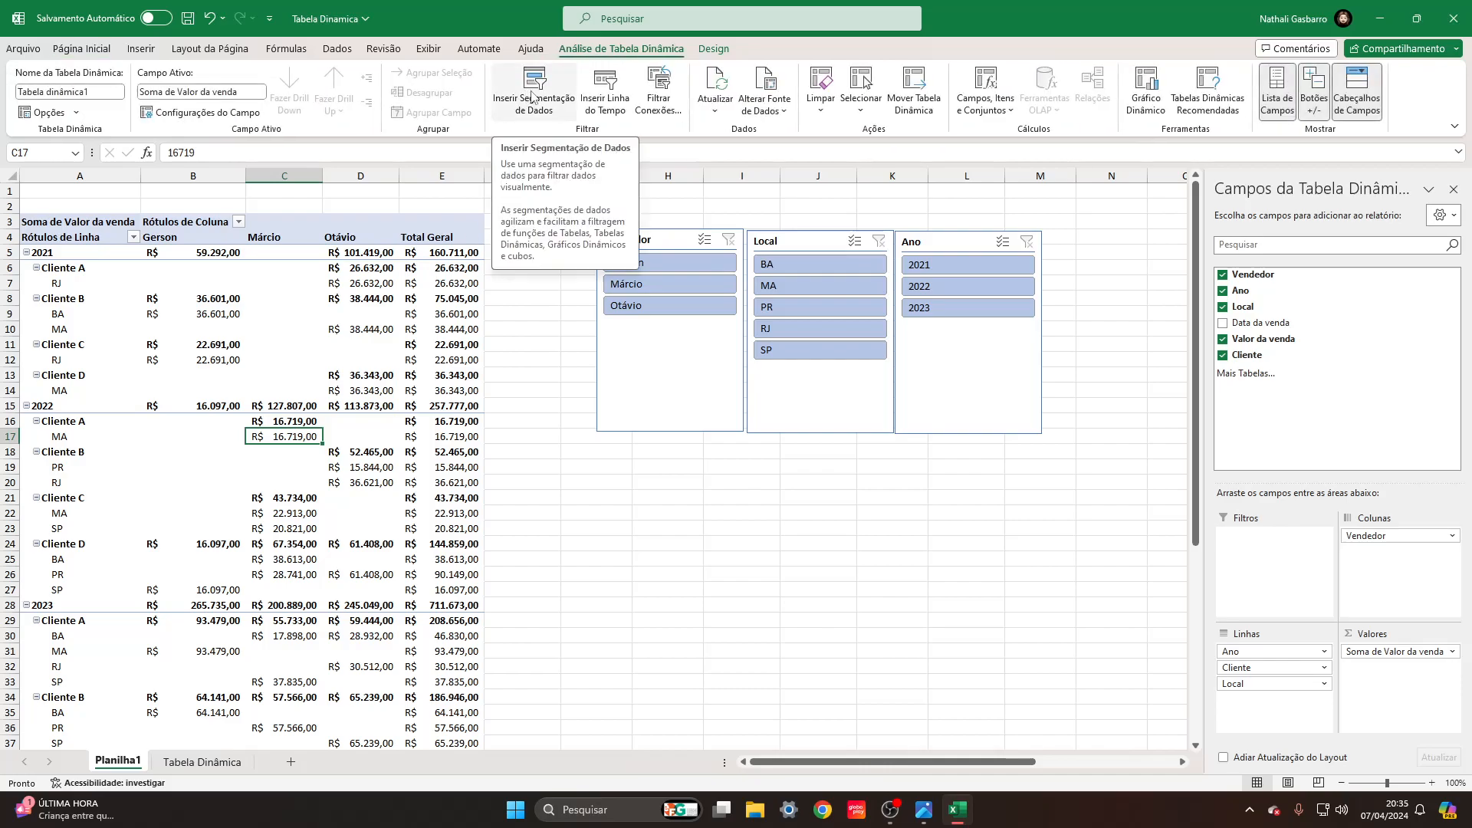
{"action": "left_click", "coordinate": [533, 95]}
{"action": "left_click_drag", "start_coordinate": [634, 211], "coordinate": [447, 260]}
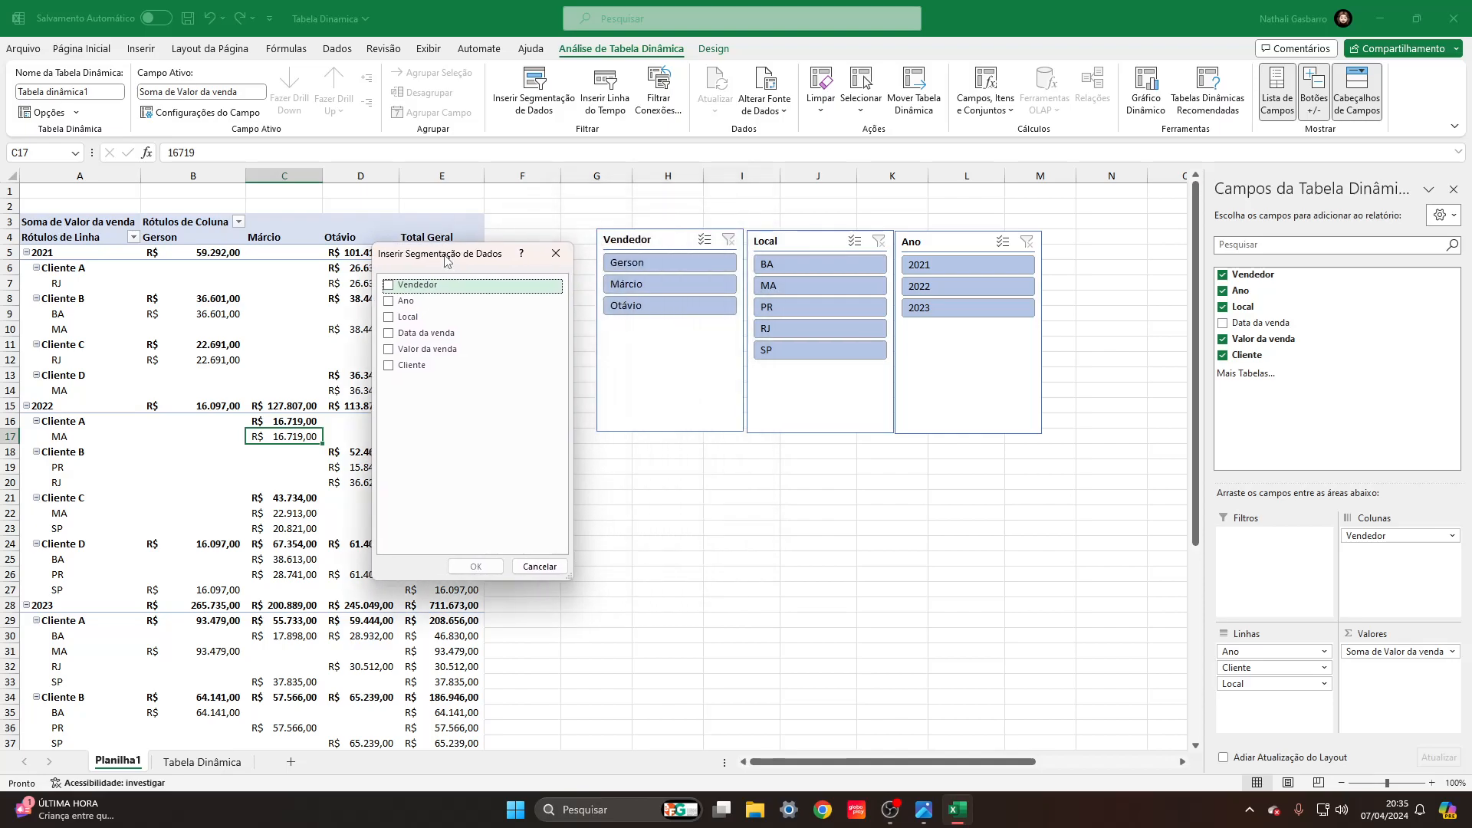
{"action": "left_click", "coordinate": [391, 367]}
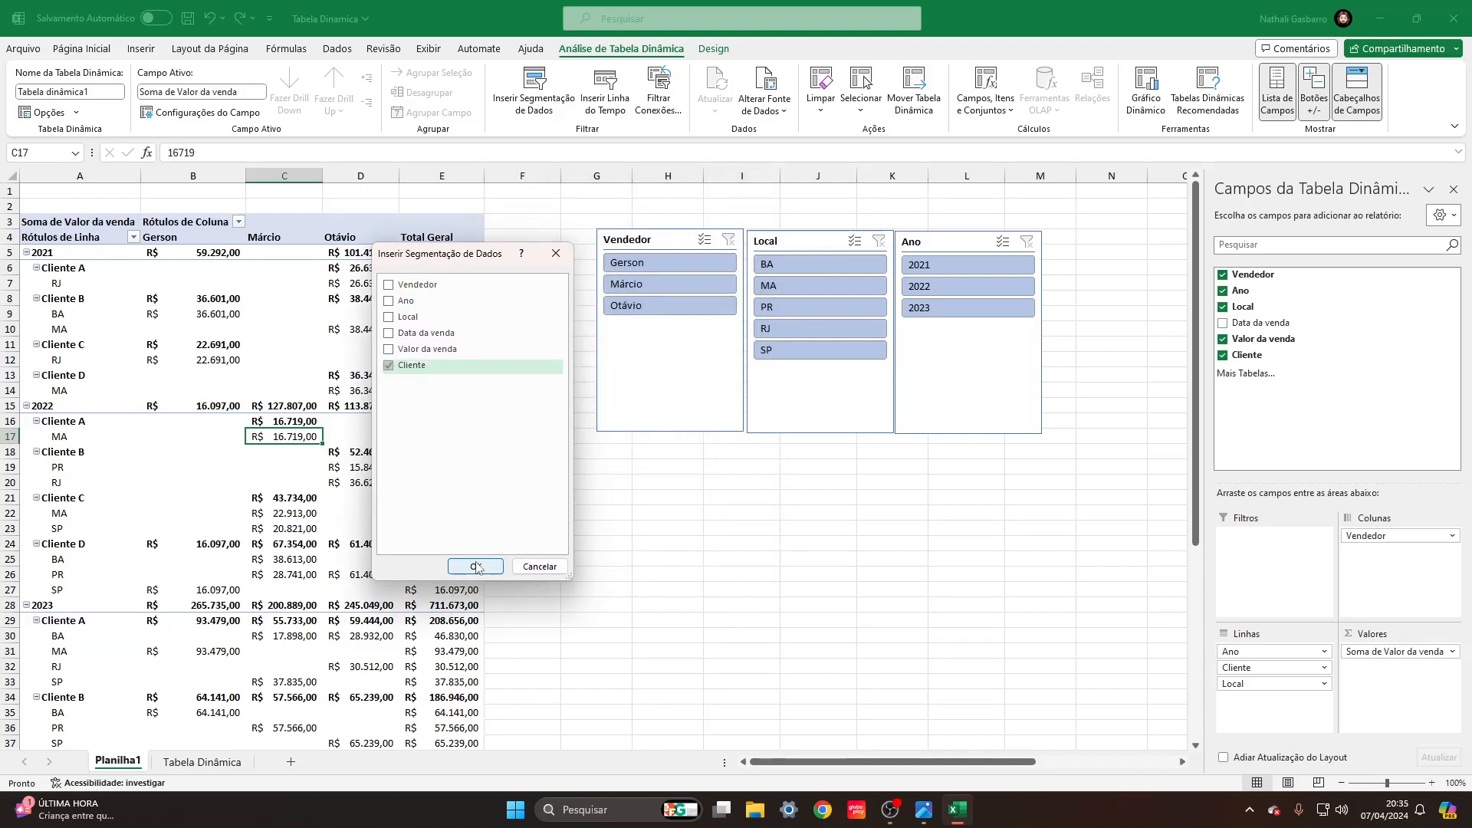
{"action": "left_click", "coordinate": [476, 566]}
{"action": "left_click_drag", "start_coordinate": [605, 379], "coordinate": [755, 469]}
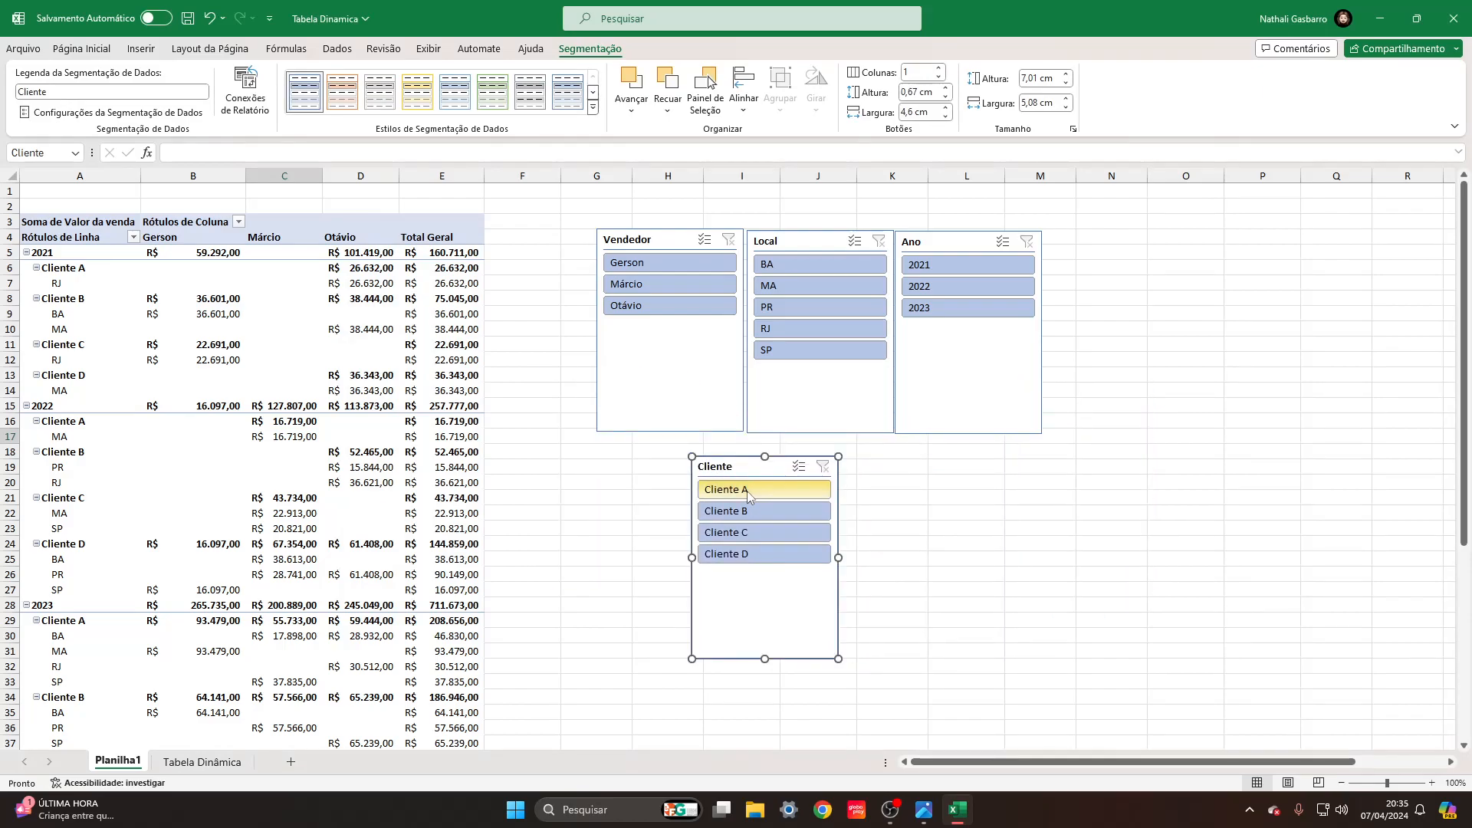
Filter the pivot table by slicer to Cliente A and the year 2023.
{"action": "left_click", "coordinate": [745, 495]}
{"action": "left_click", "coordinate": [909, 309]}
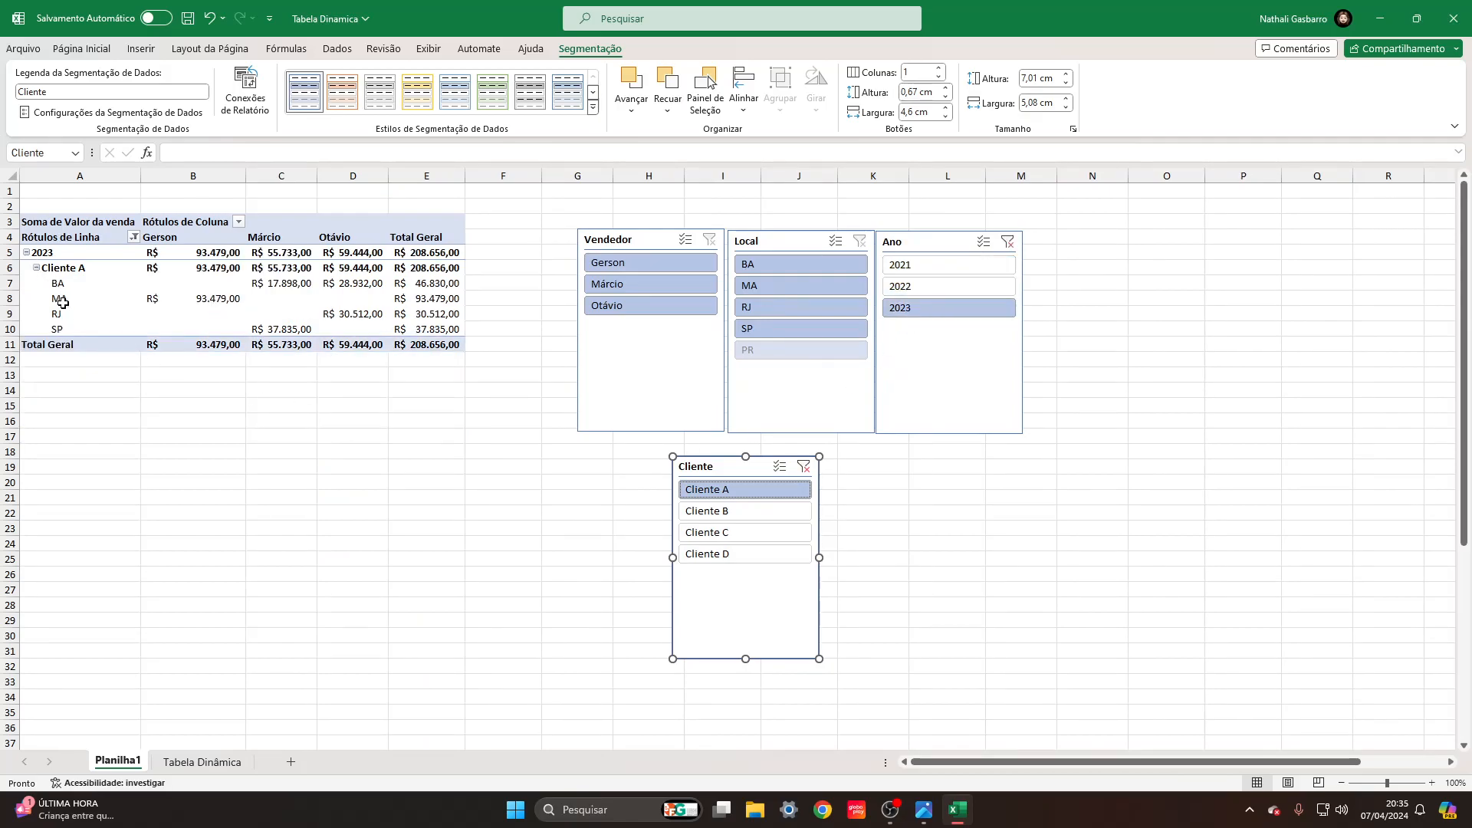
Clear the Ano and Cliente slicer filters, and move the Vendedor, Cliente and Local slicers closer to the pivot table.
{"action": "left_click", "coordinate": [1007, 243]}
{"action": "left_click", "coordinate": [804, 466]}
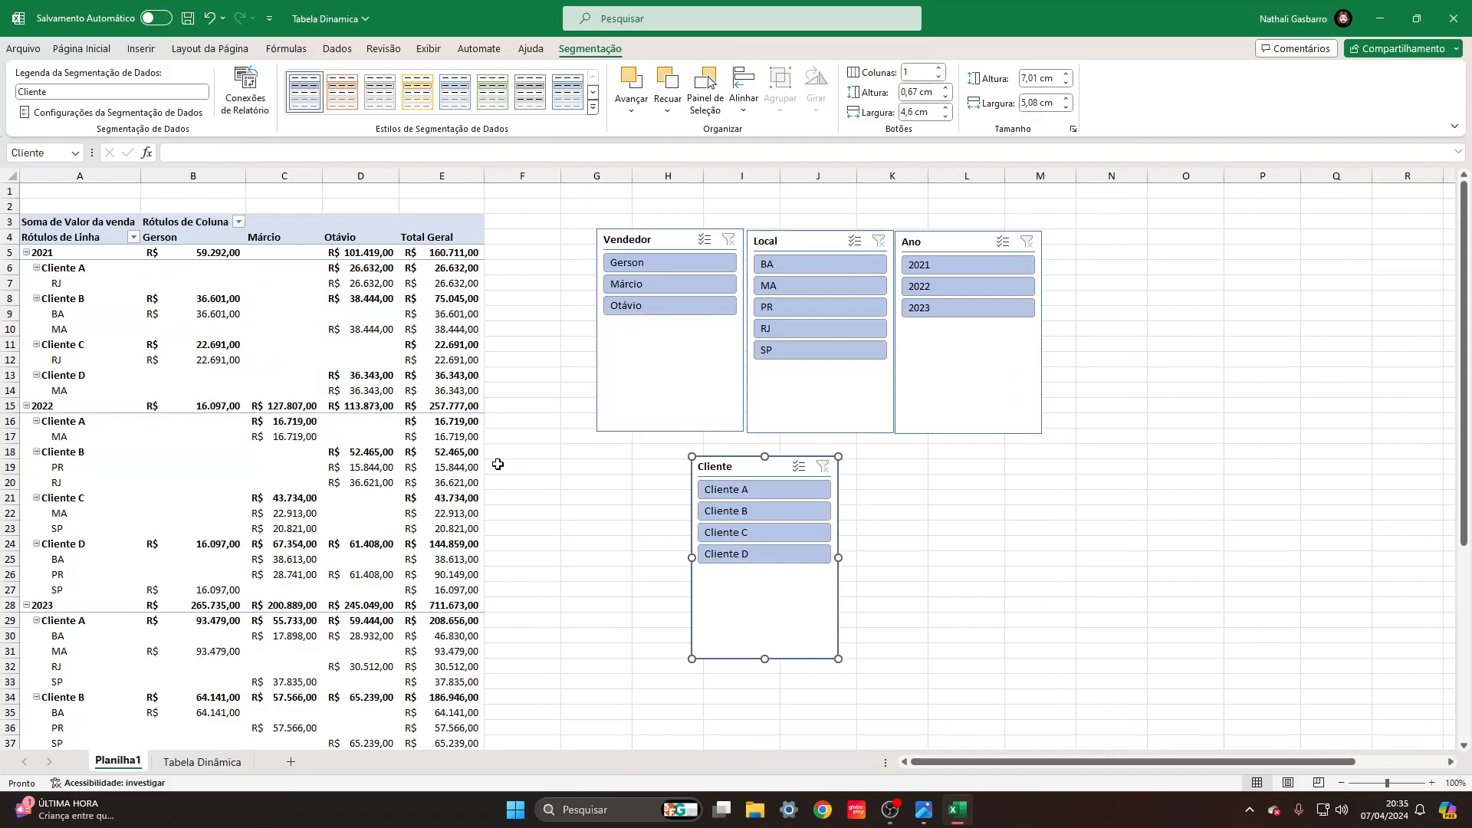
{"action": "left_click_drag", "start_coordinate": [728, 473], "coordinate": [537, 462]}
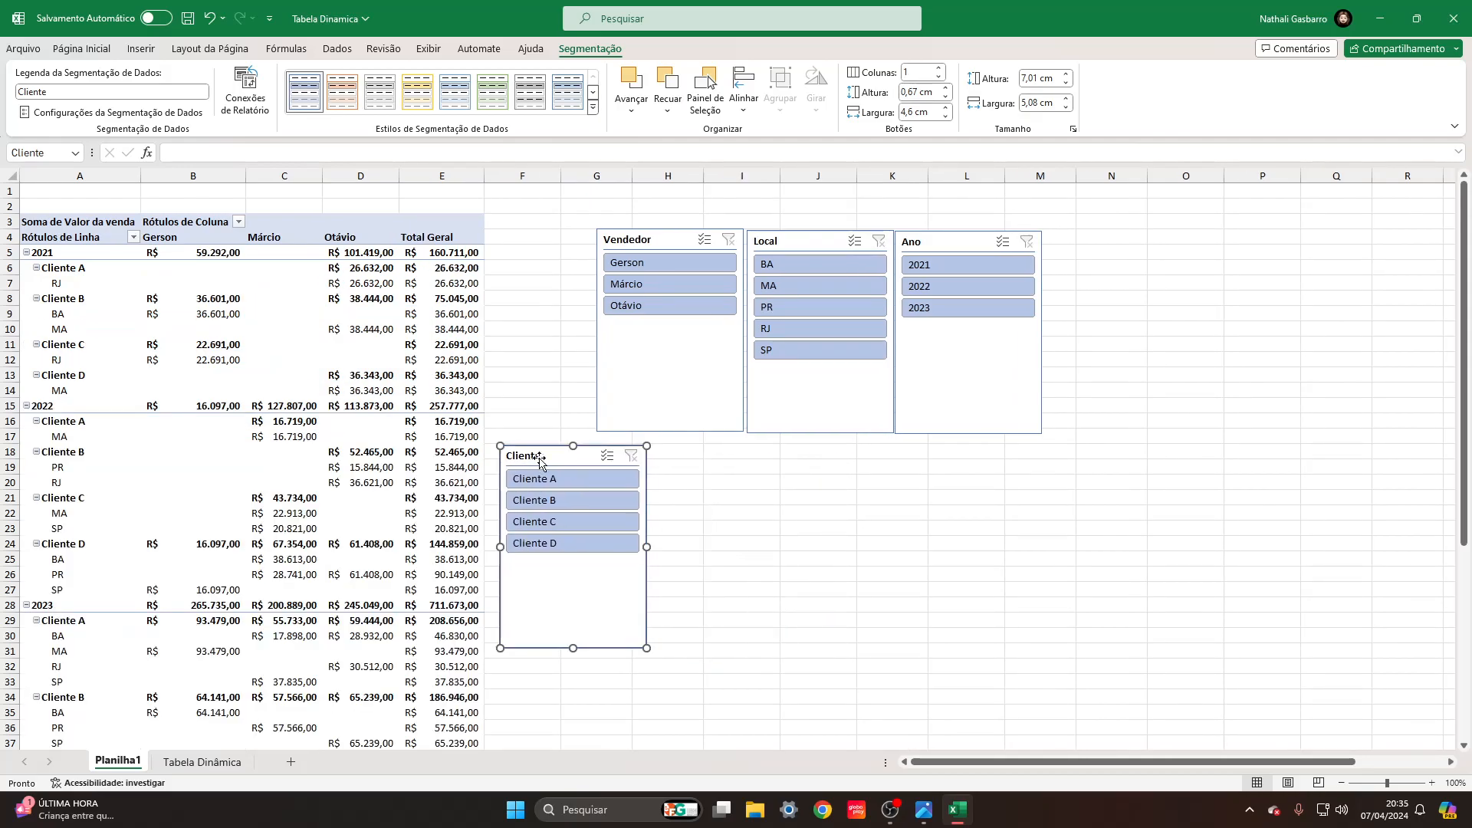
{"action": "left_click_drag", "start_coordinate": [667, 242], "coordinate": [564, 226]}
{"action": "left_click_drag", "start_coordinate": [794, 241], "coordinate": [702, 572]}
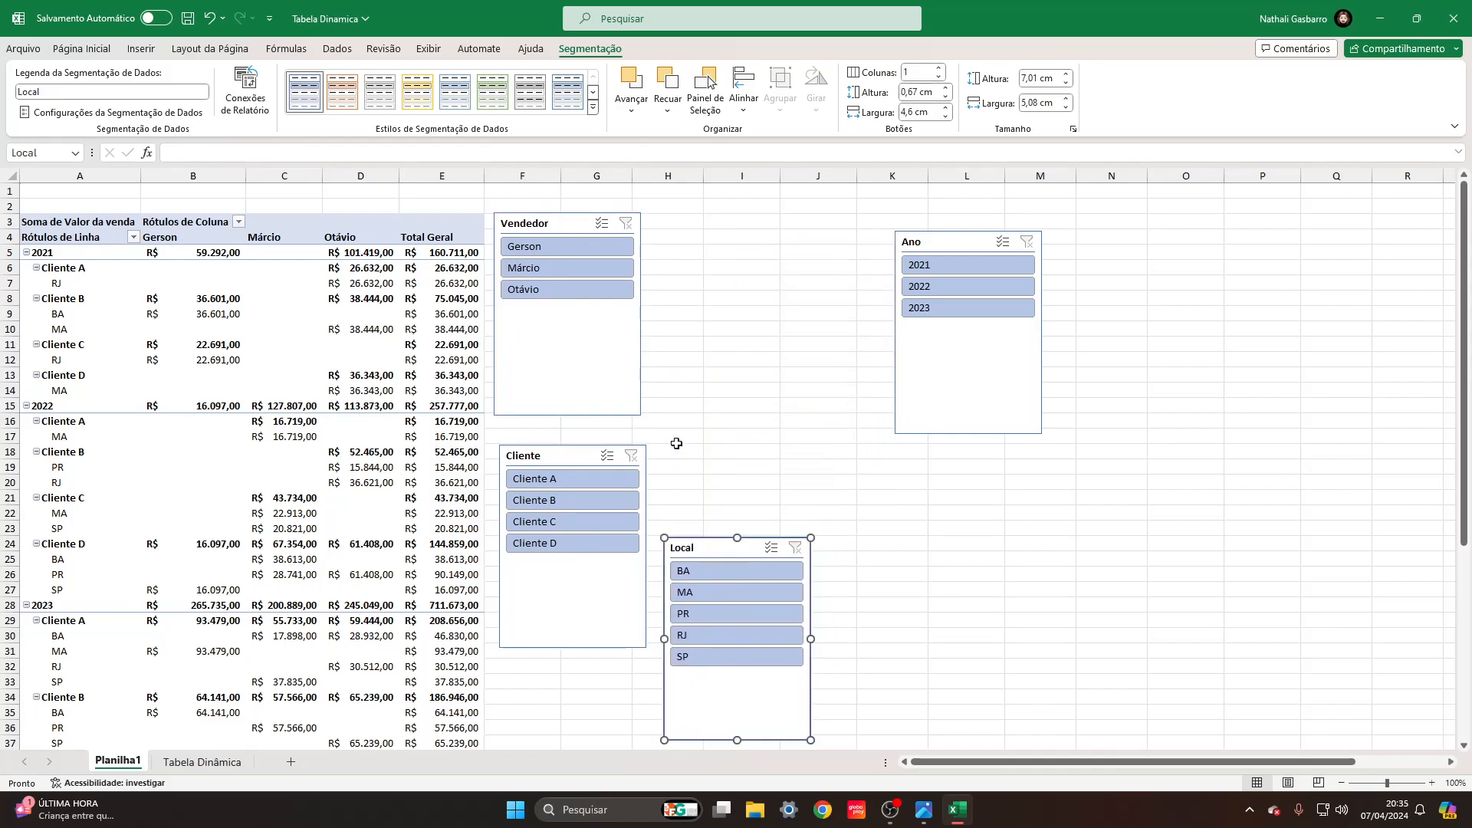
{"action": "left_click", "coordinate": [709, 421]}
{"action": "scroll", "coordinate": [709, 421], "scroll_direction": "down", "scroll_amount": 1}
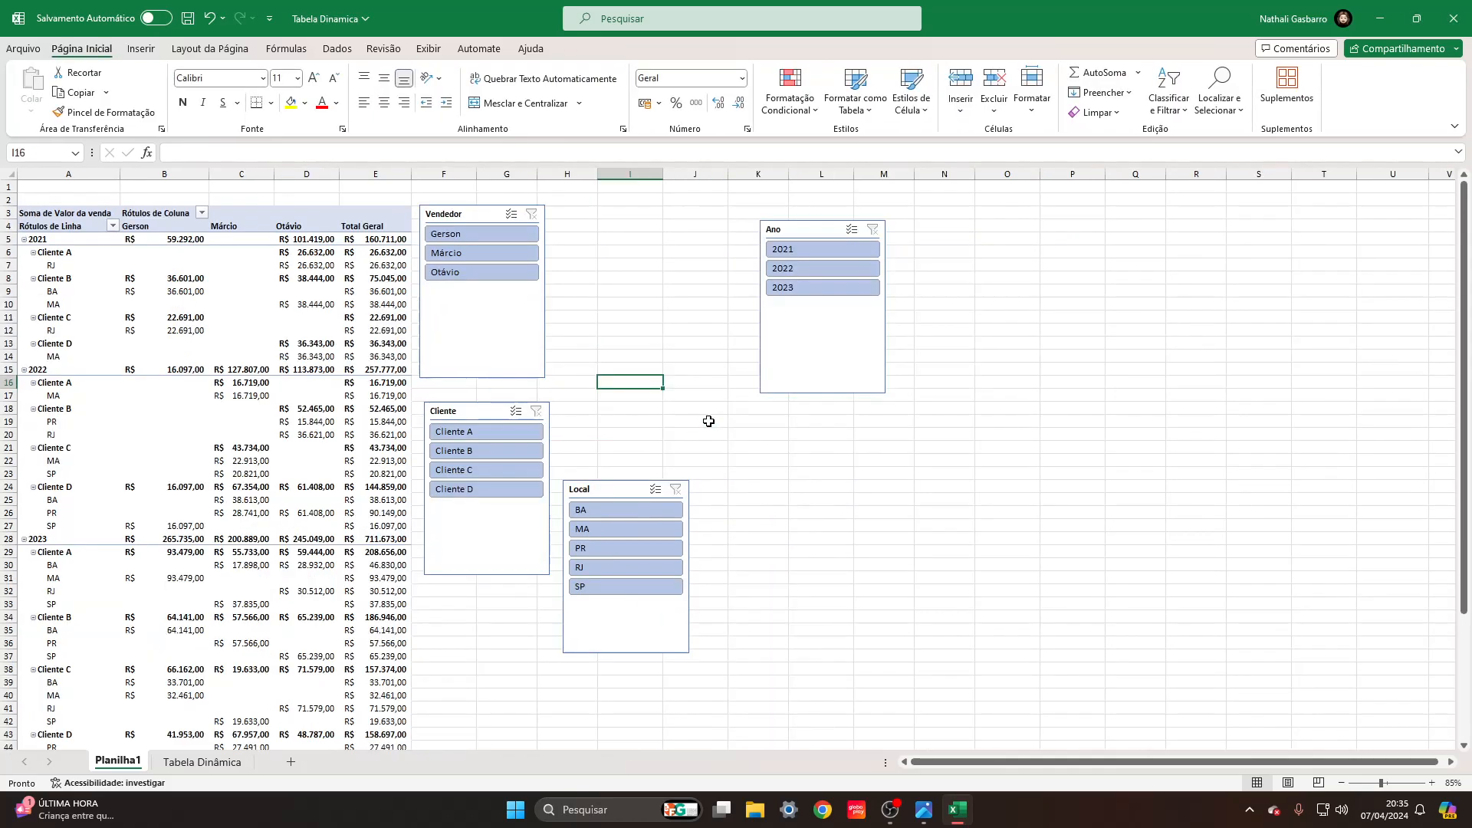
Stack the Vendedor, Cliente and Local slicers beside the pivot table, each shortened to fit its items, with Local about 5 cm high.
{"action": "left_click_drag", "start_coordinate": [641, 479], "coordinate": [499, 583]}
{"action": "left_click", "coordinate": [468, 374]}
{"action": "left_click_drag", "start_coordinate": [482, 375], "coordinate": [481, 293]}
{"action": "left_click", "coordinate": [487, 536]}
{"action": "left_click_drag", "start_coordinate": [486, 536], "coordinate": [486, 409]}
{"action": "left_click_drag", "start_coordinate": [483, 475], "coordinate": [483, 410]}
{"action": "left_click_drag", "start_coordinate": [467, 588], "coordinate": [467, 421]}
{"action": "left_click_drag", "start_coordinate": [484, 589], "coordinate": [480, 541]}
{"action": "left_click", "coordinate": [483, 576]}
{"action": "left_click", "coordinate": [489, 438]}
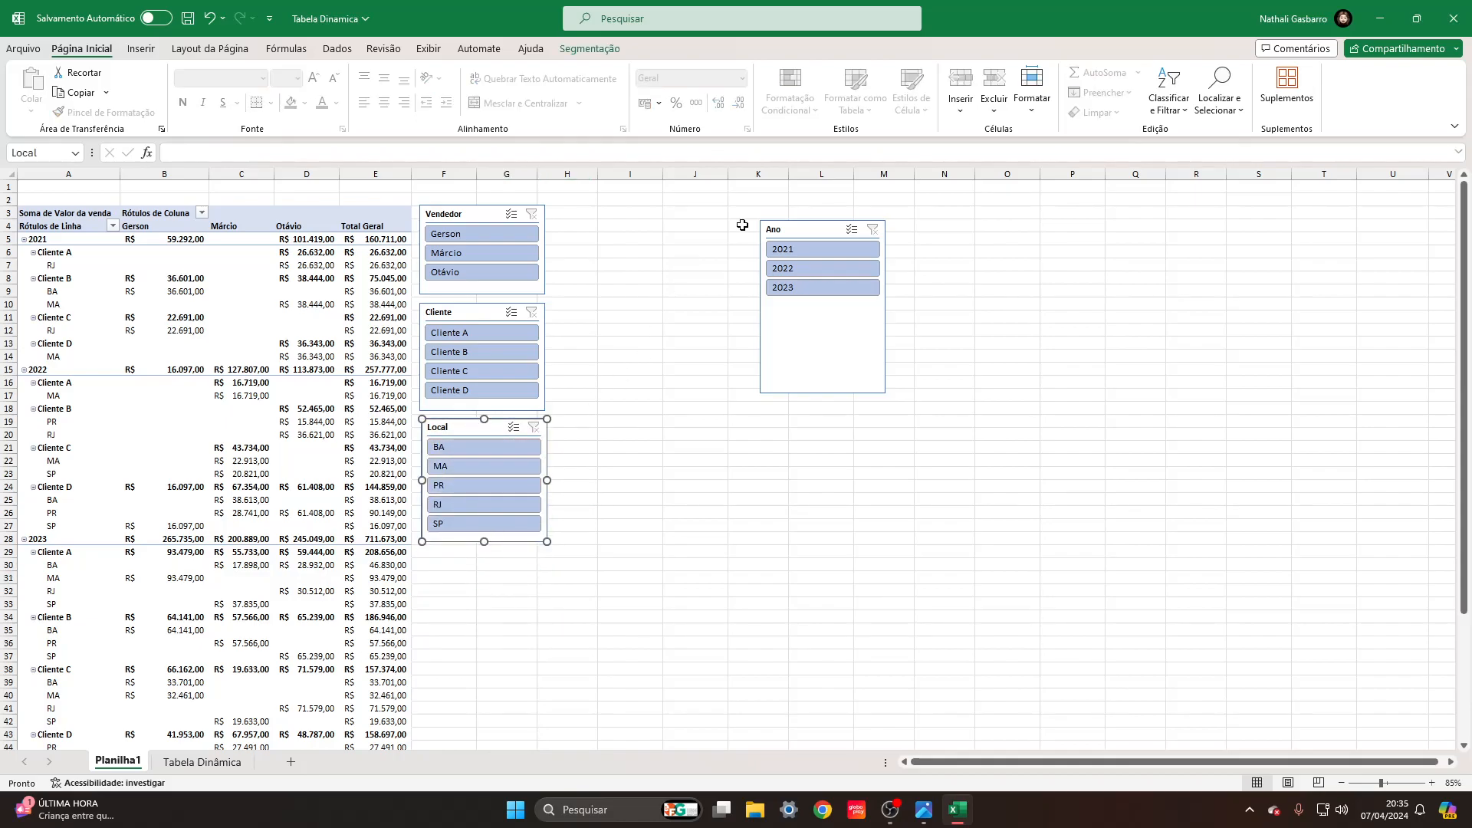
Try the dark yellow slicer style on the Local slicer, and apply the dark green style instead.
{"action": "left_click", "coordinate": [587, 49]}
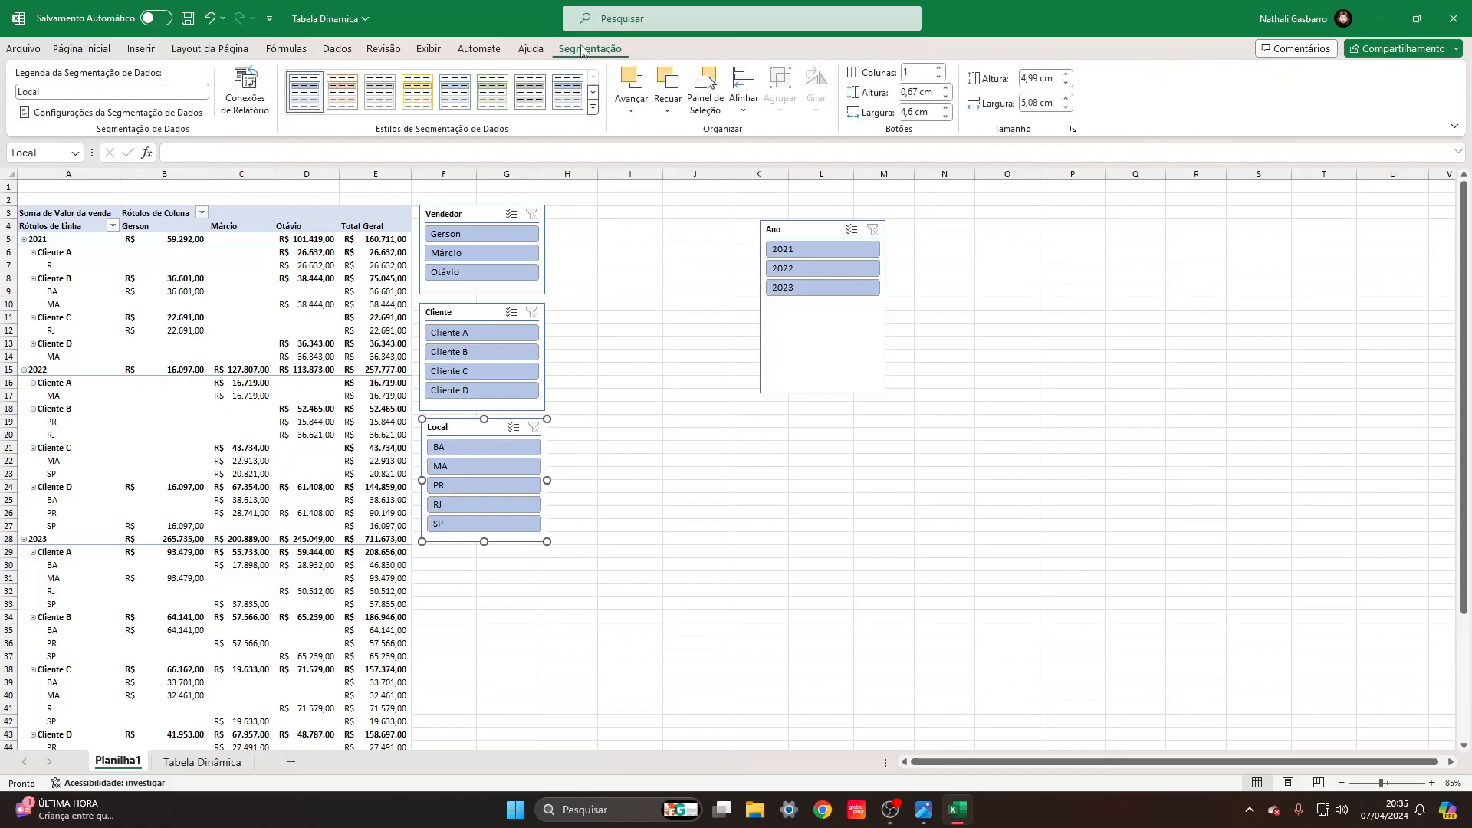
{"action": "left_click", "coordinate": [595, 111]}
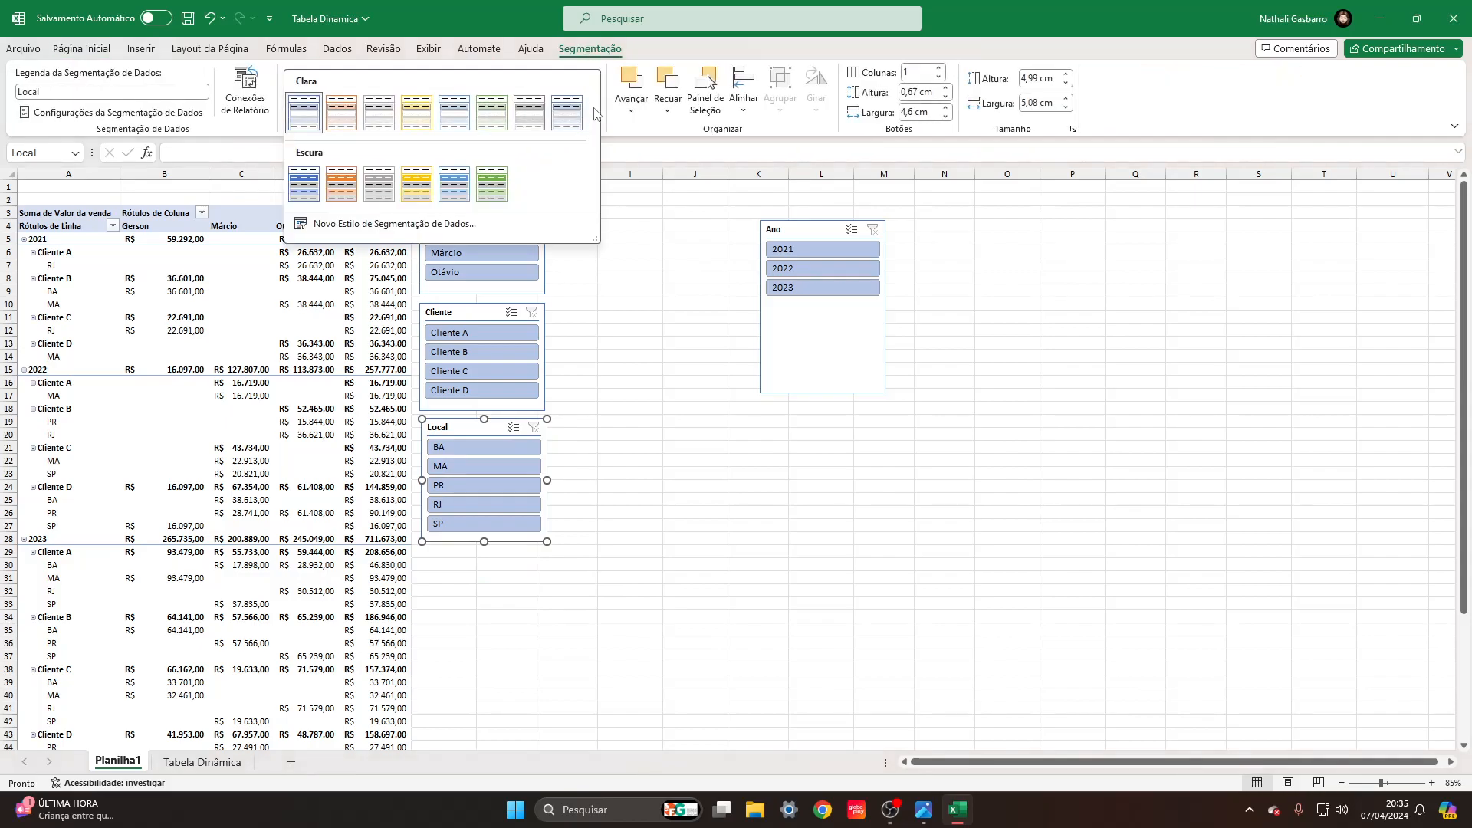
{"action": "left_click", "coordinate": [429, 173]}
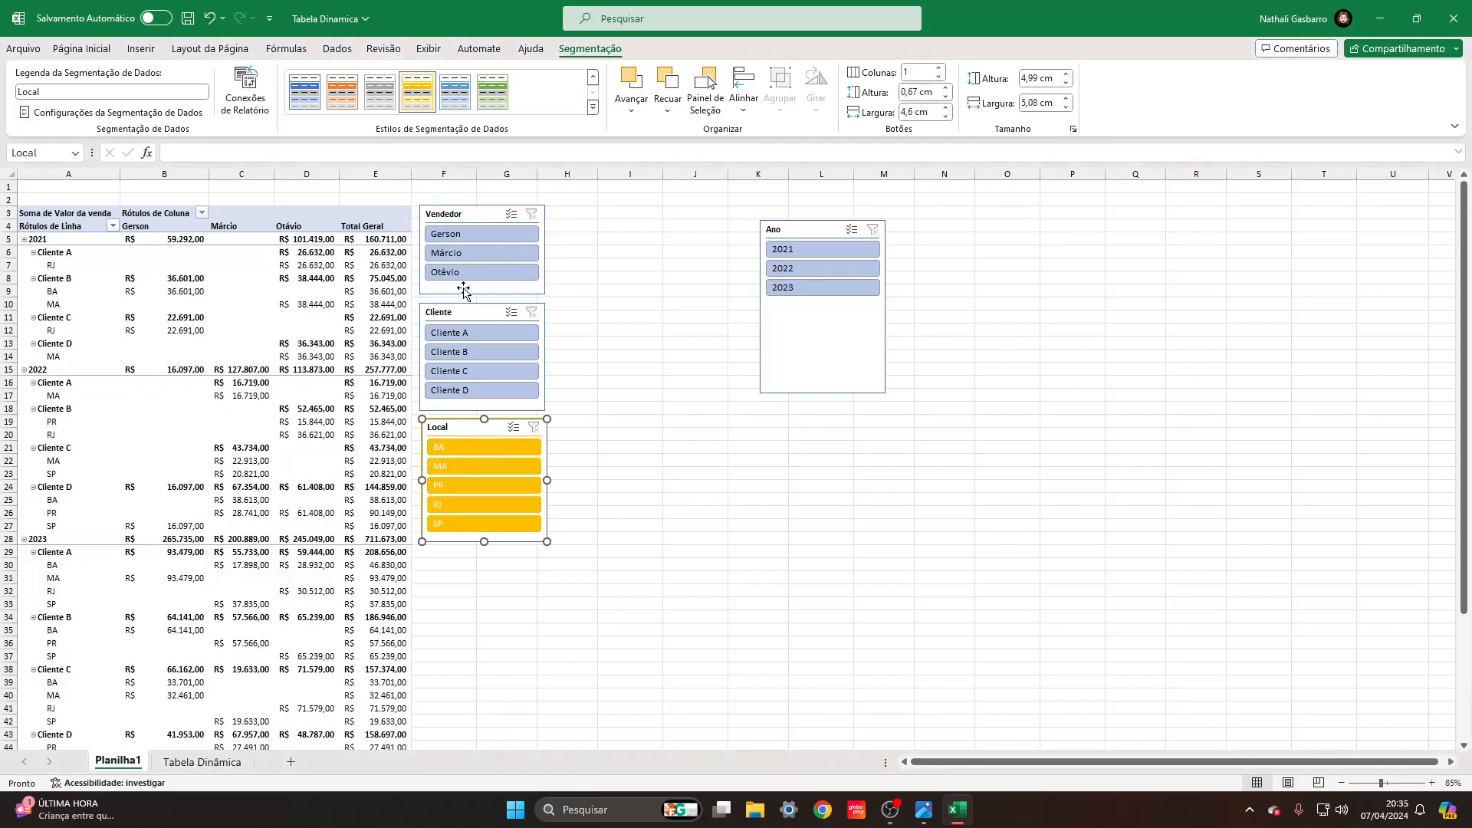
{"action": "left_click", "coordinate": [492, 91]}
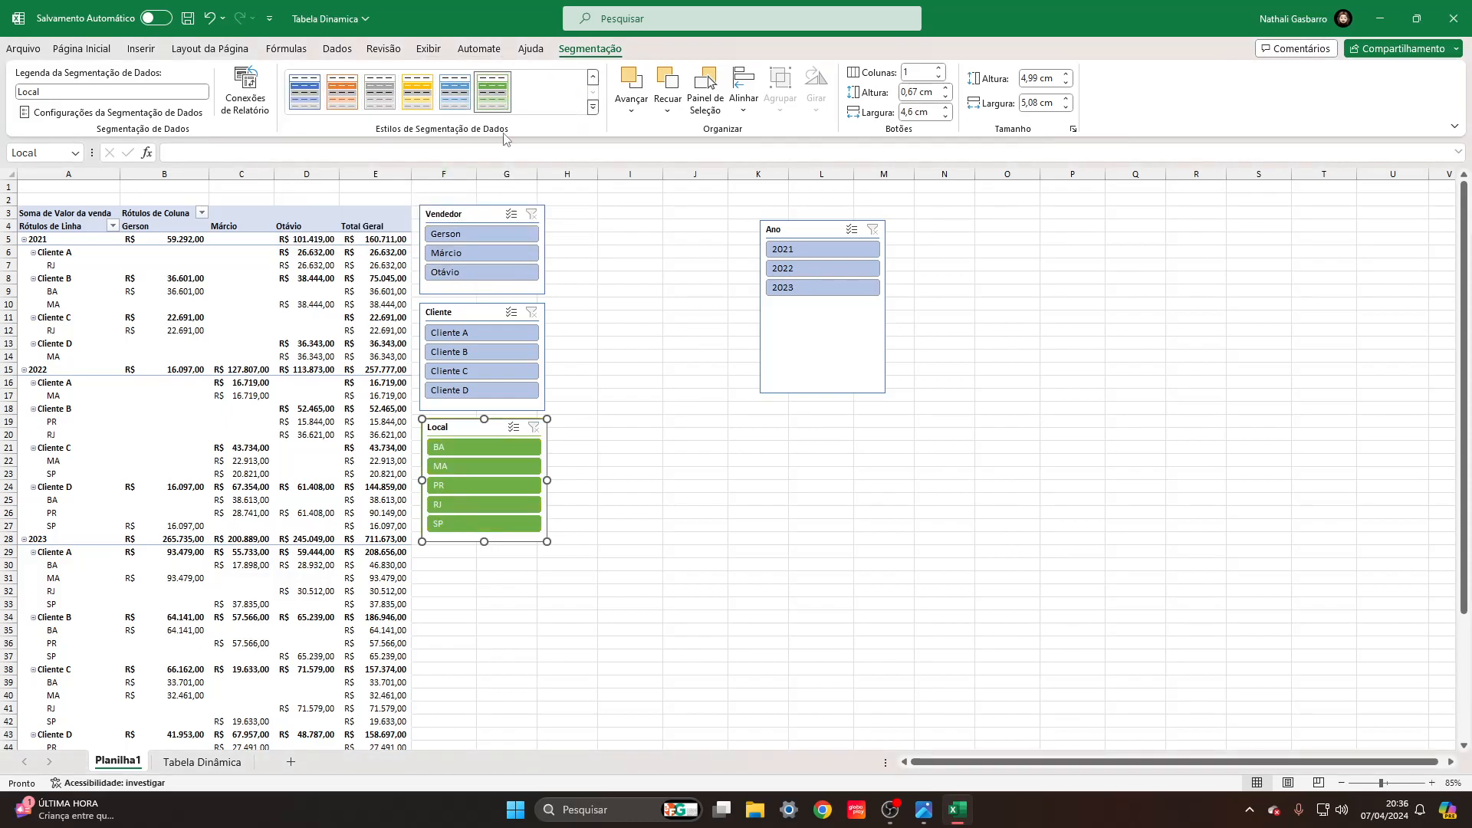
Place the Ano slicer below the Local slicer and shorten it to a height of about 3.7 cm.
{"action": "left_click_drag", "start_coordinate": [789, 234], "coordinate": [457, 564]}
{"action": "left_click", "coordinate": [640, 484]}
{"action": "left_click_drag", "start_coordinate": [489, 721], "coordinate": [492, 640]}
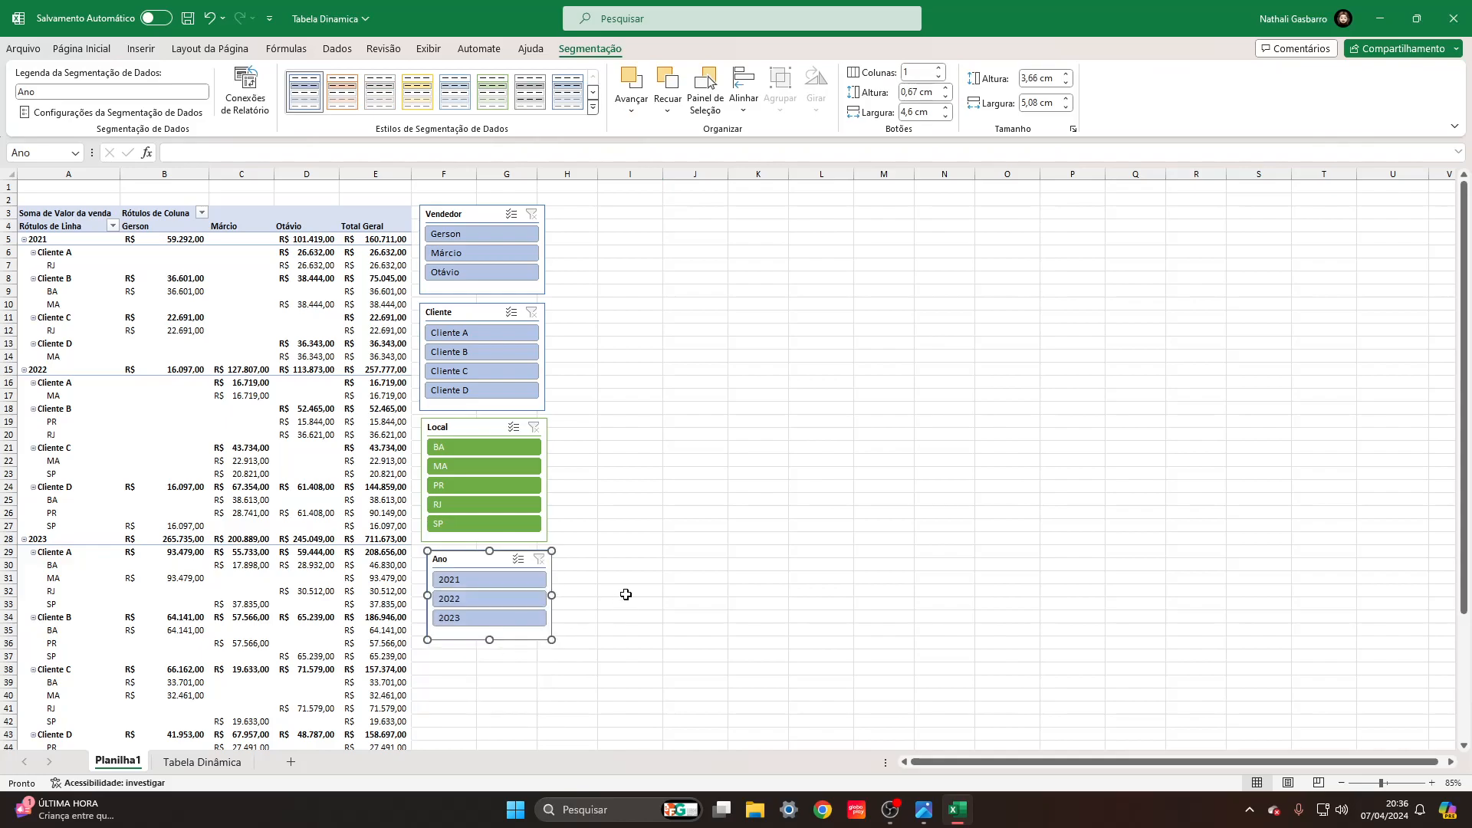
{"action": "left_click", "coordinate": [630, 564]}
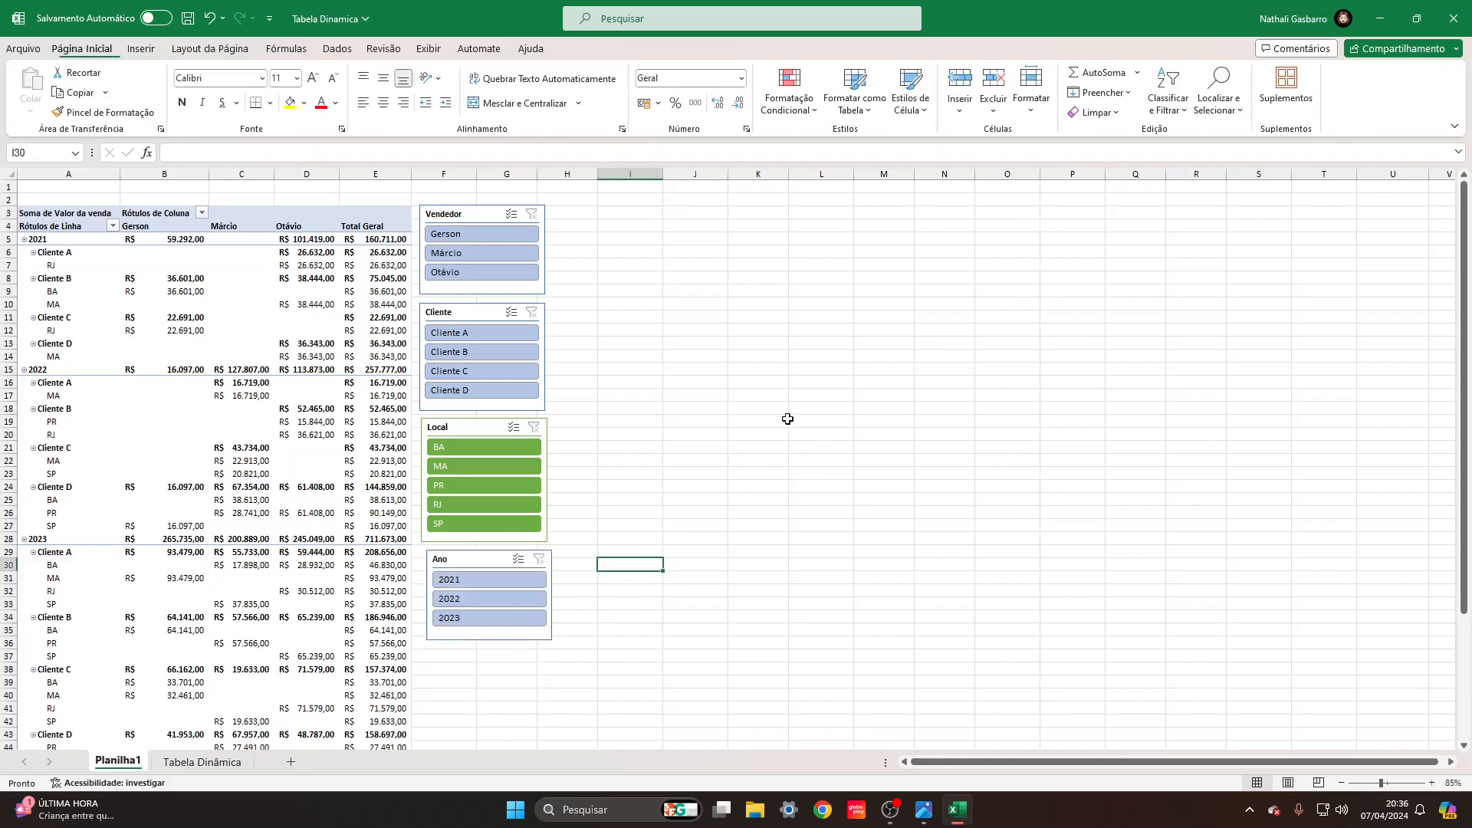
{"action": "left_click", "coordinate": [240, 287]}
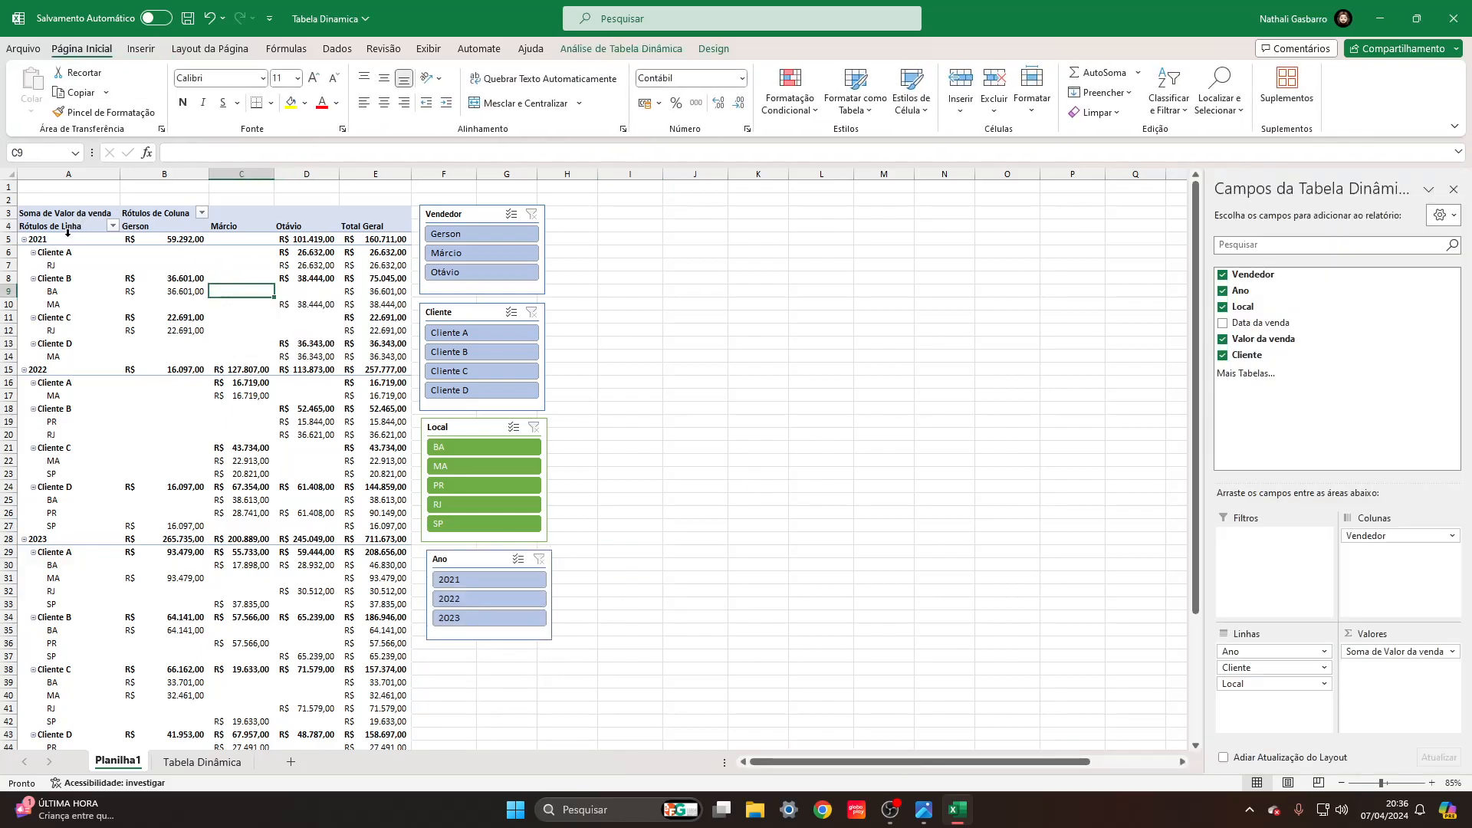
{"action": "left_click", "coordinate": [93, 338]}
{"action": "left_click", "coordinate": [253, 318]}
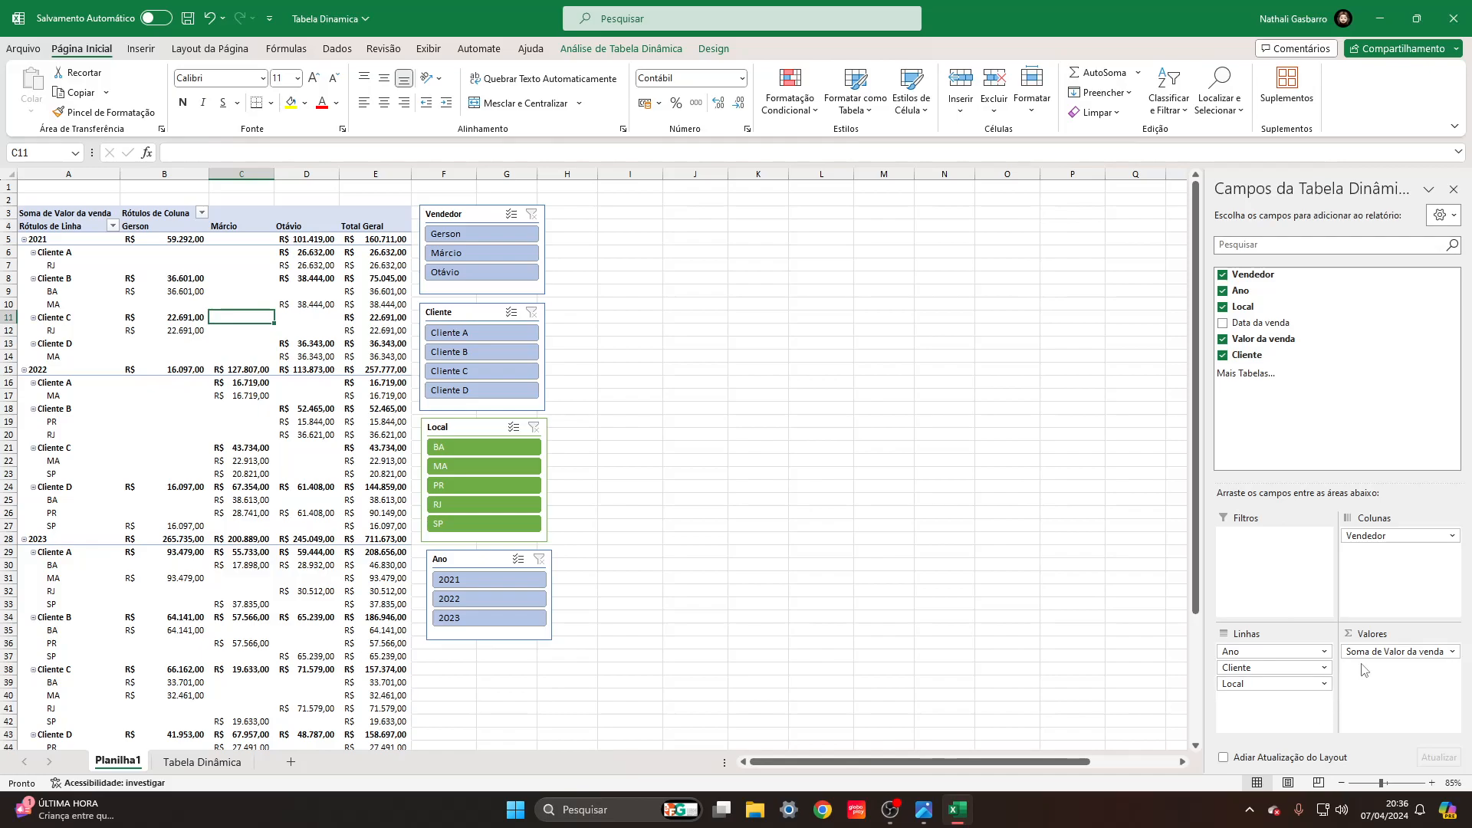
{"action": "left_click", "coordinate": [679, 314]}
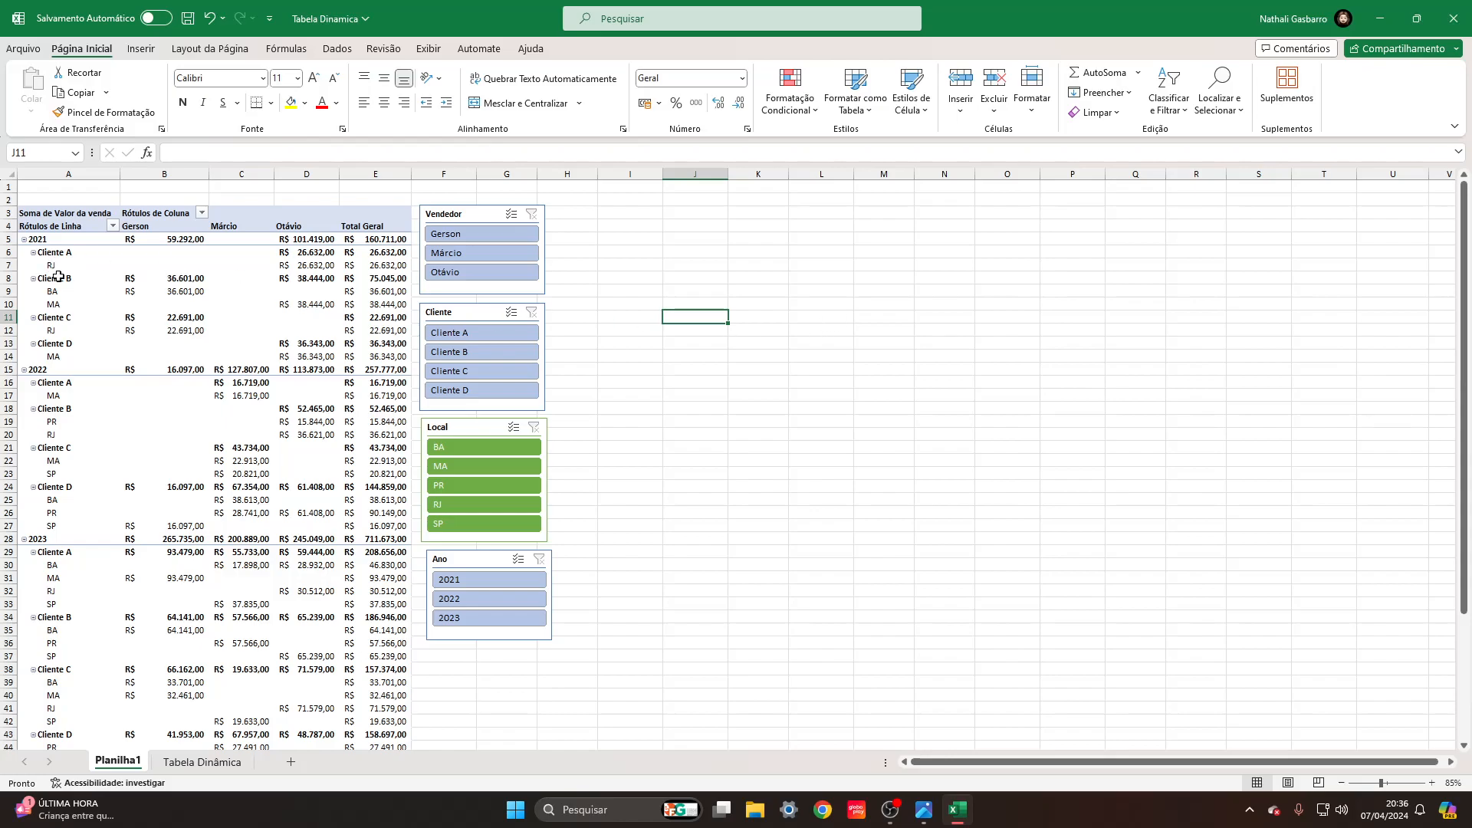
{"action": "left_click", "coordinate": [95, 292]}
{"action": "left_click", "coordinate": [242, 356]}
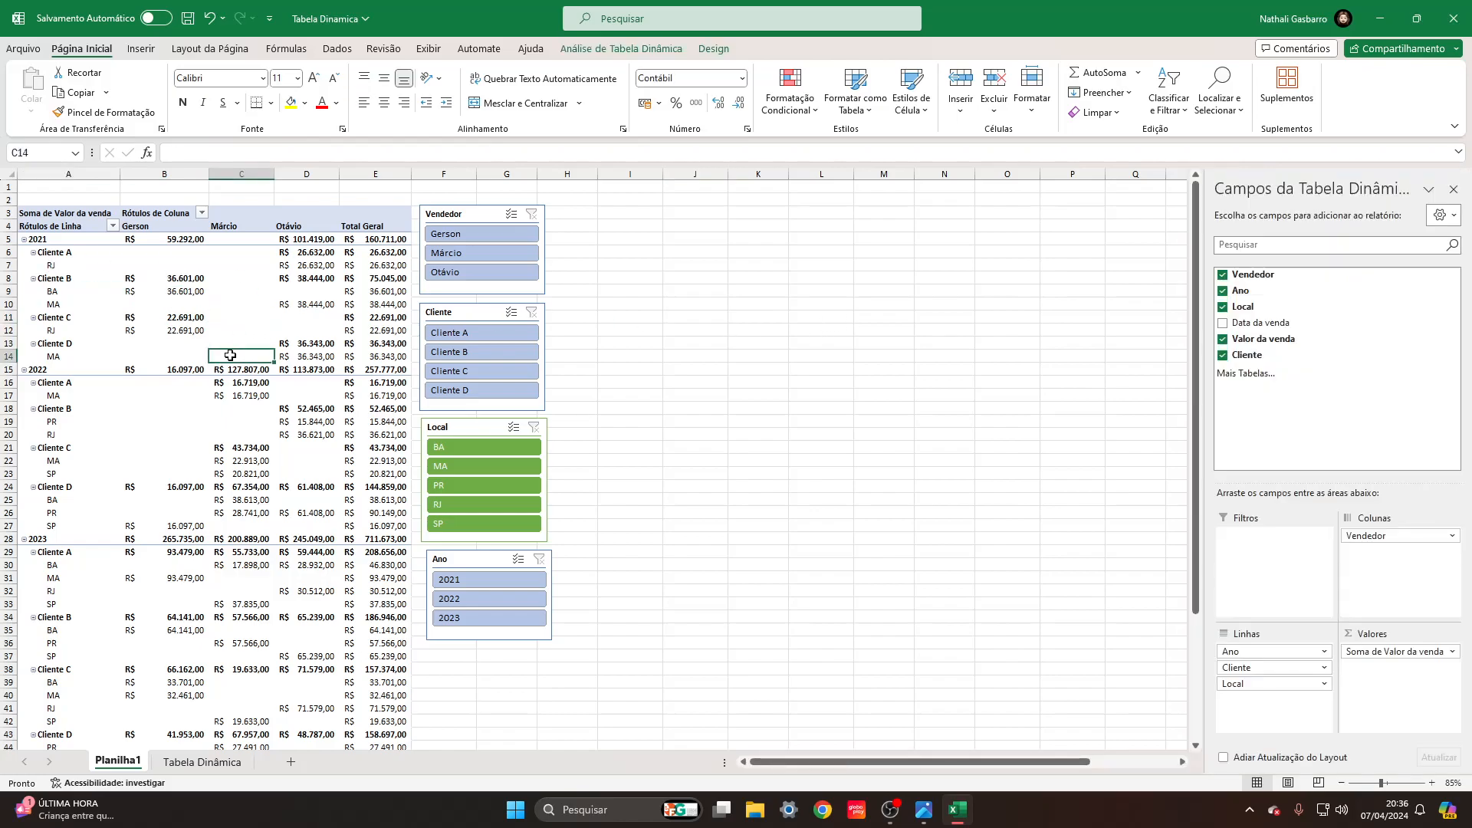
Insert a Coluna Agrupada pivot chart from the whole pivot table, and place it enlarged beside the slicers.
{"action": "left_click", "coordinate": [53, 225]}
{"action": "mouse_move", "coordinate": [141, 253]}
{"action": "key", "text": "ctrl+shift+Right"}
{"action": "key", "text": "ctrl+shift+Down"}
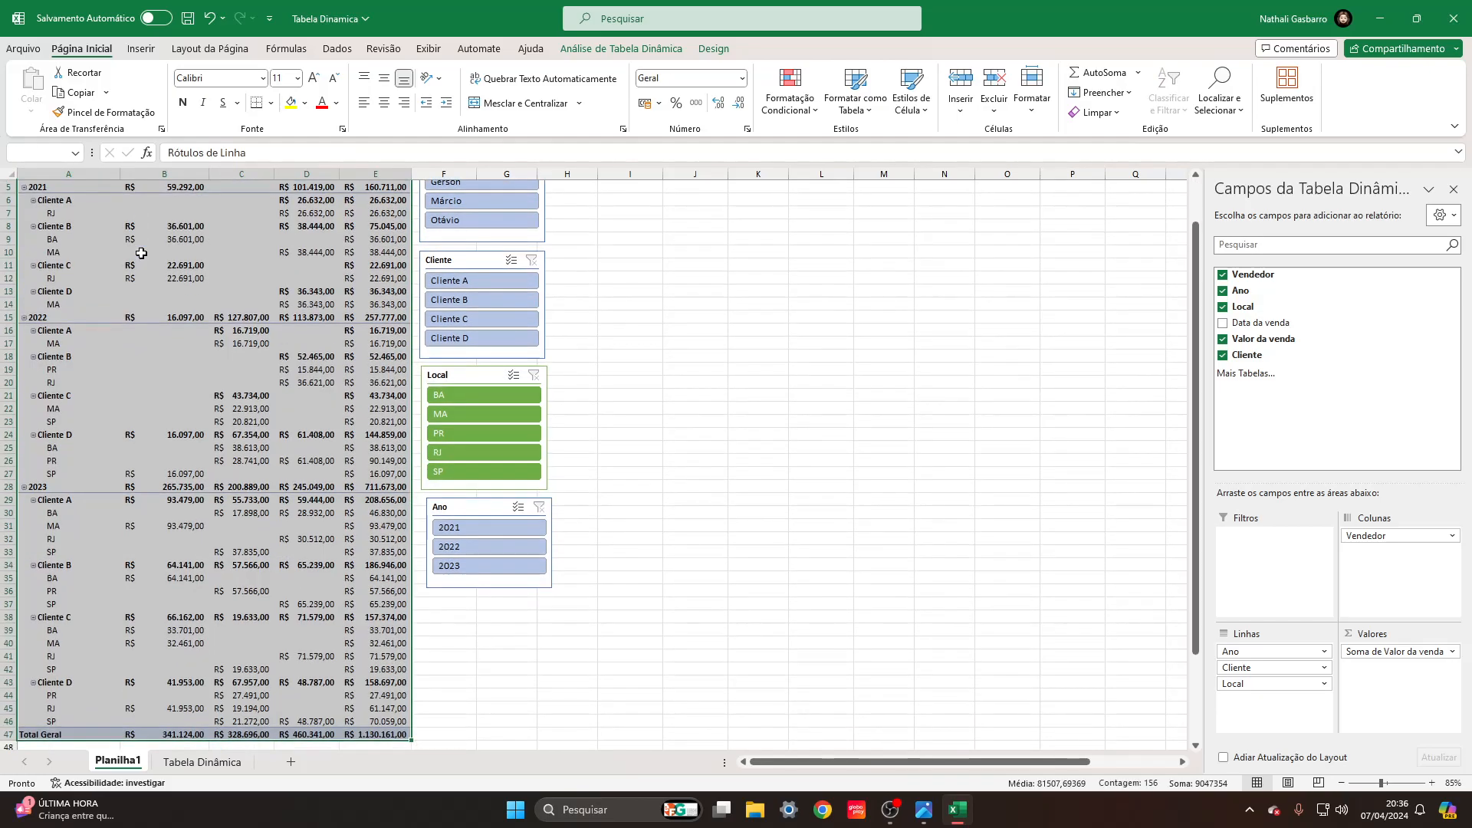
{"action": "scroll", "coordinate": [141, 253], "scroll_direction": "up", "scroll_amount": 2}
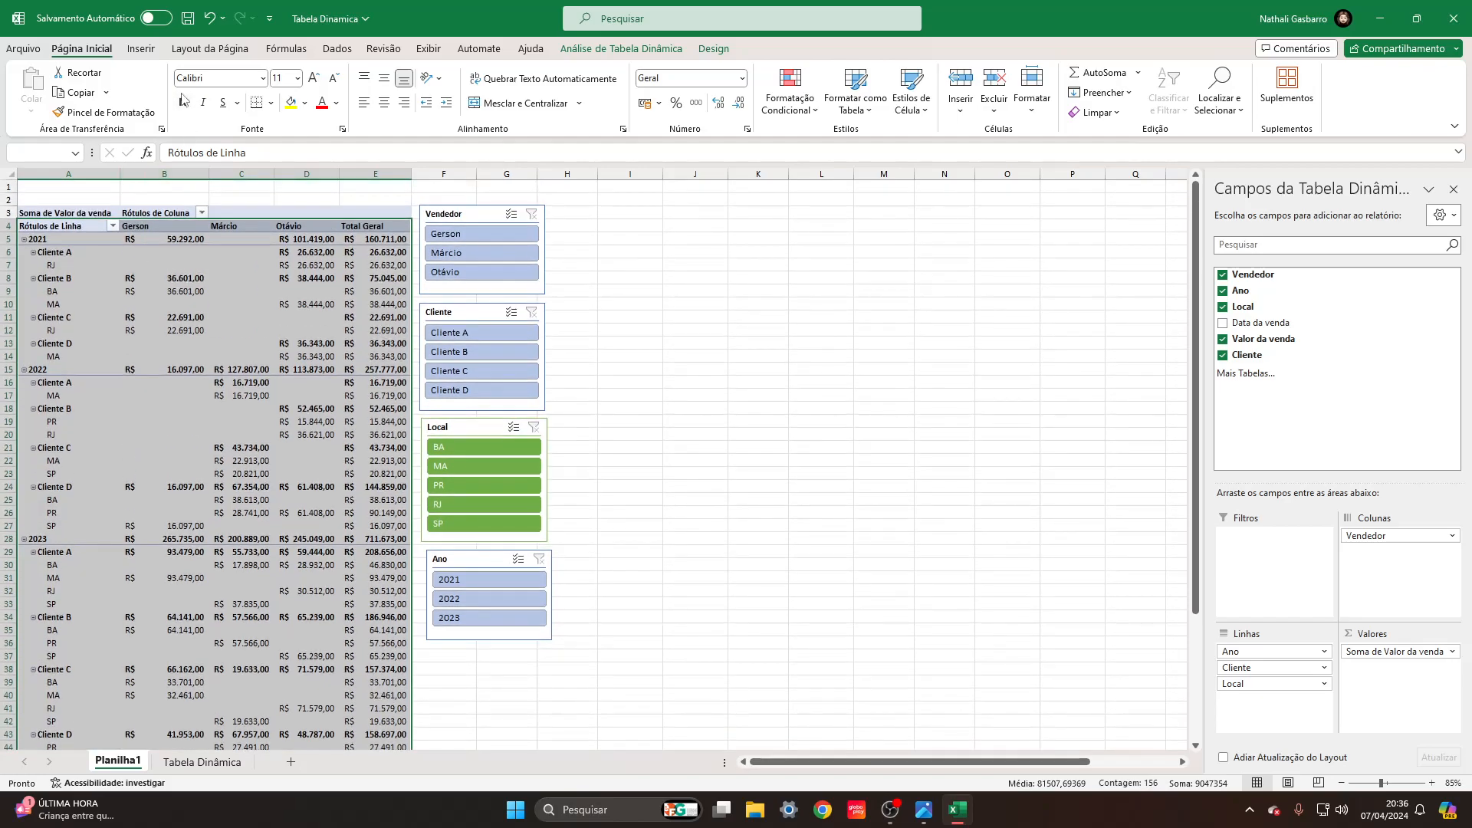
{"action": "left_click", "coordinate": [141, 48]}
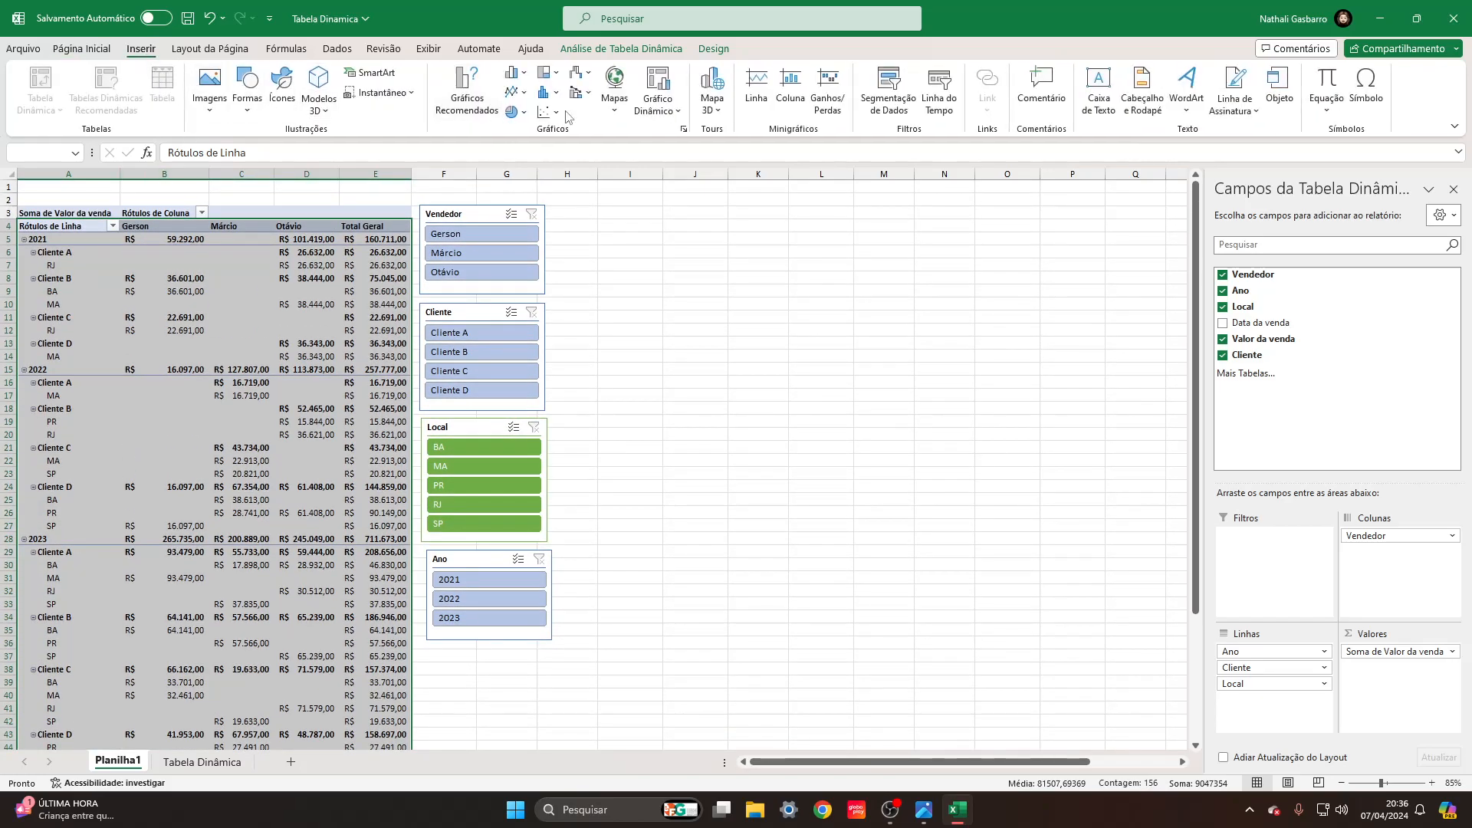
{"action": "left_click", "coordinate": [658, 82]}
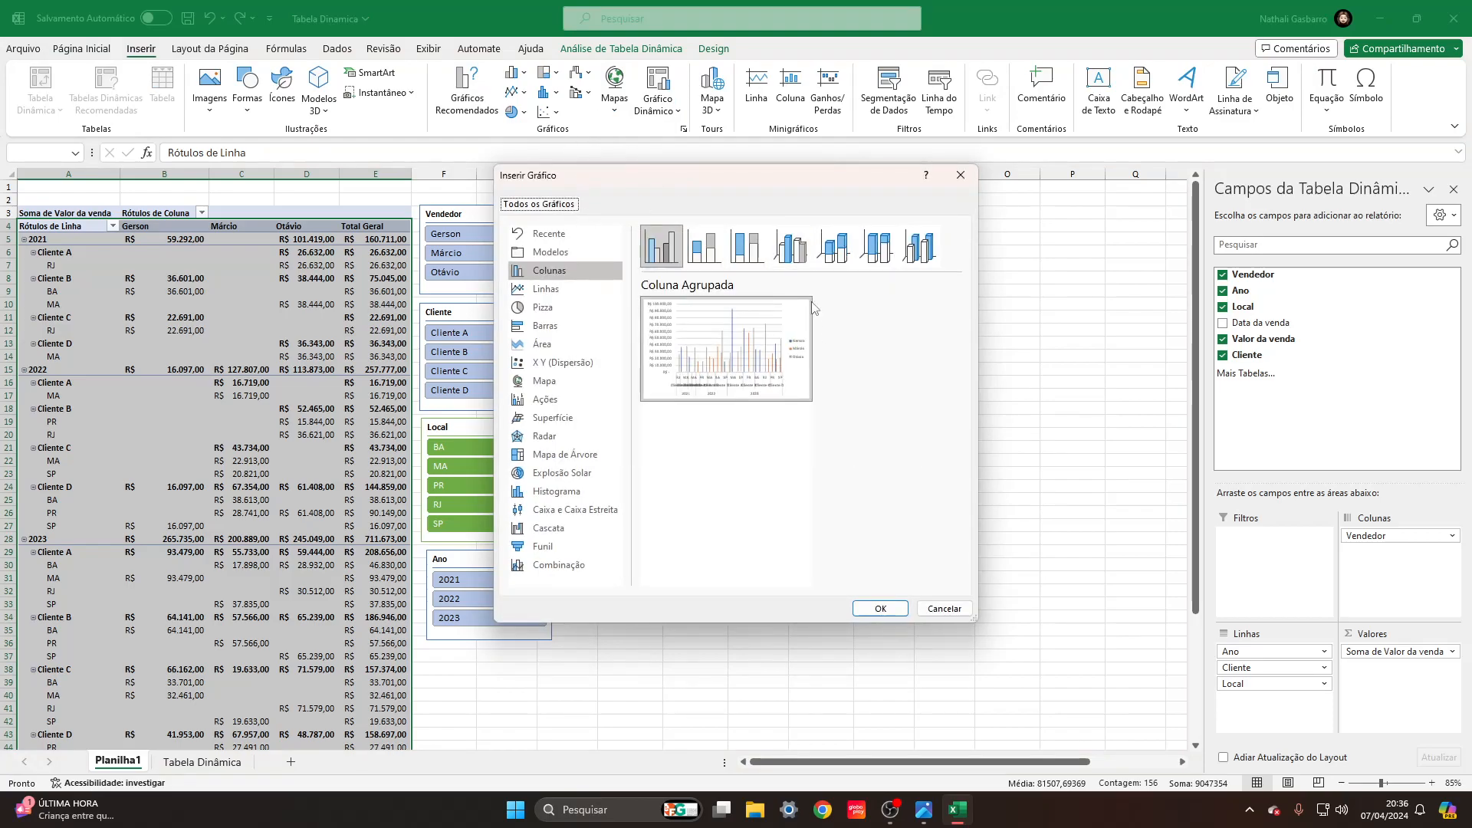
{"action": "left_click", "coordinate": [881, 609]}
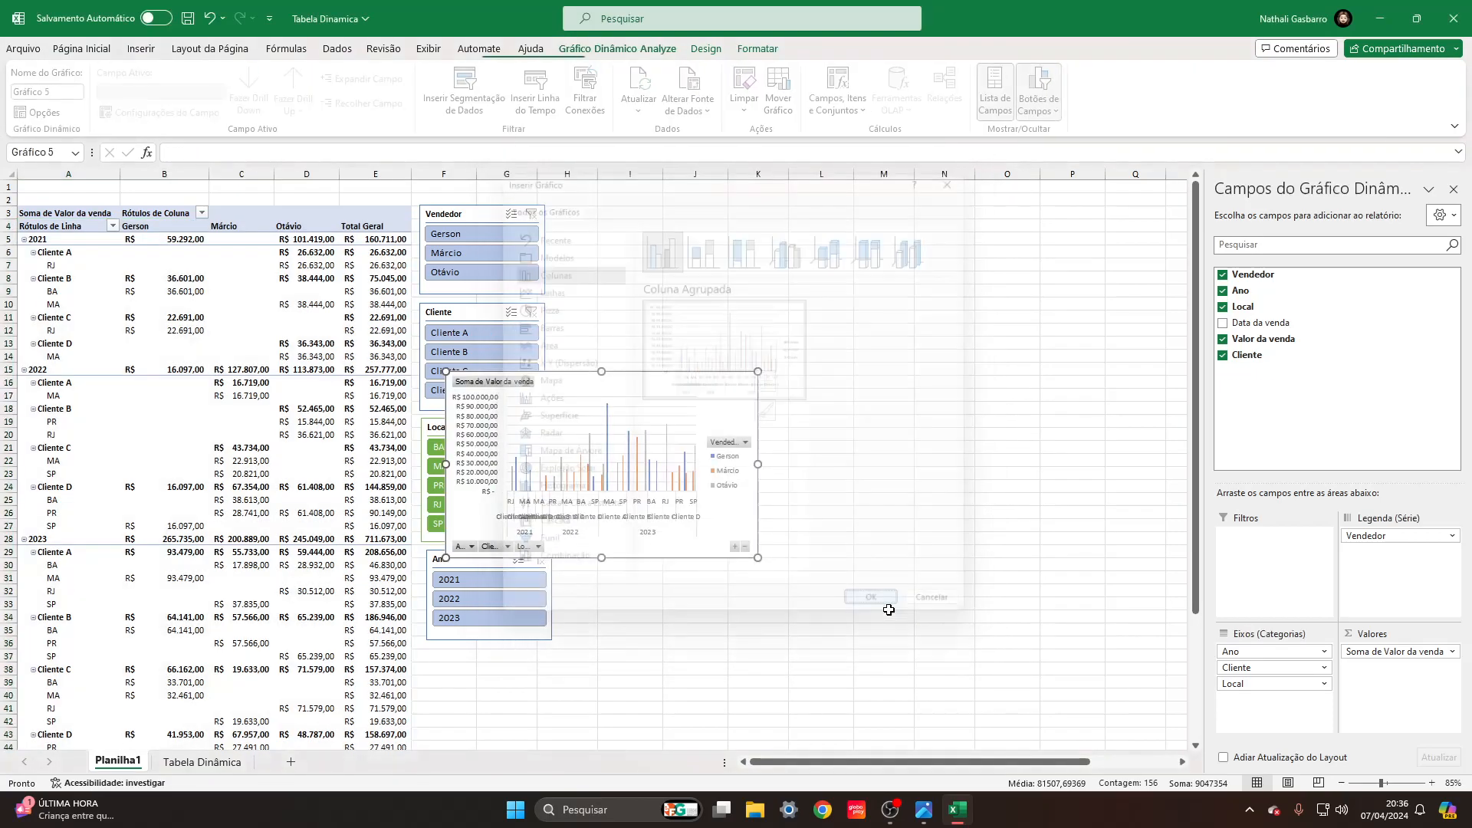
{"action": "left_click_drag", "start_coordinate": [660, 388], "coordinate": [812, 241]}
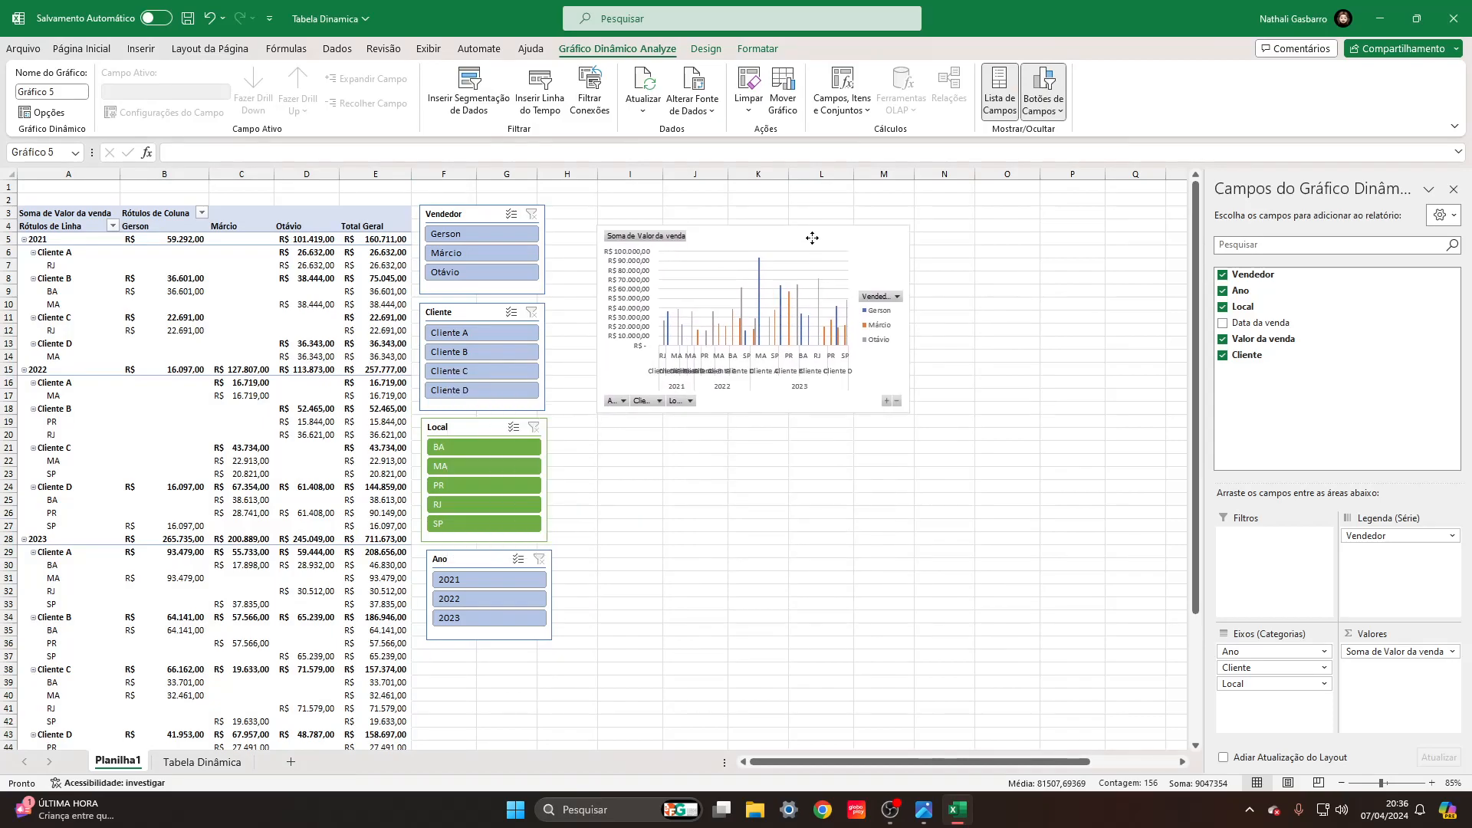
{"action": "left_click_drag", "start_coordinate": [910, 411], "coordinate": [1066, 512]}
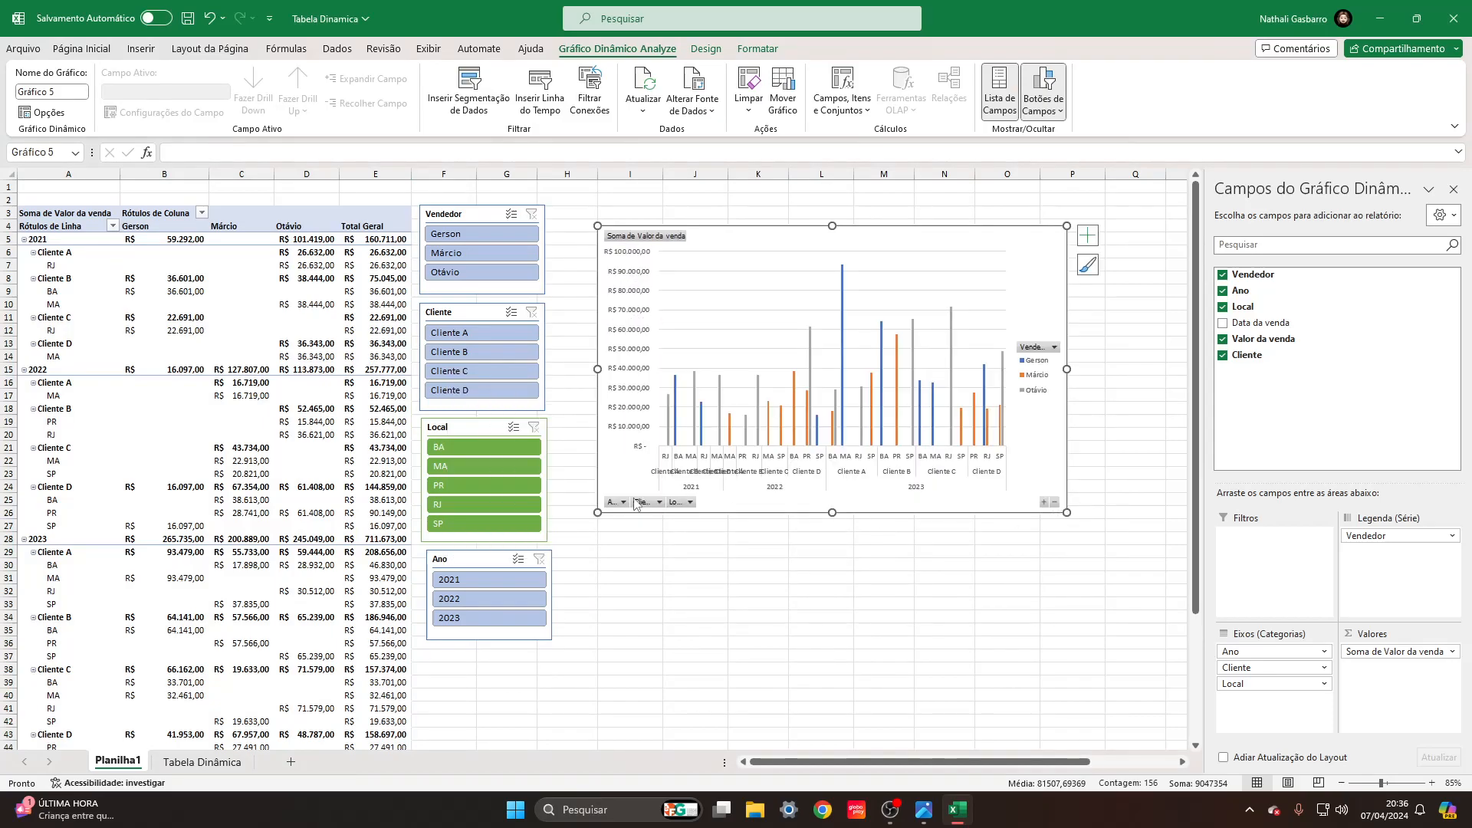
Filter the pivot chart by slicer to BA and the year 2021, and clear both filters.
{"action": "left_click", "coordinate": [460, 447]}
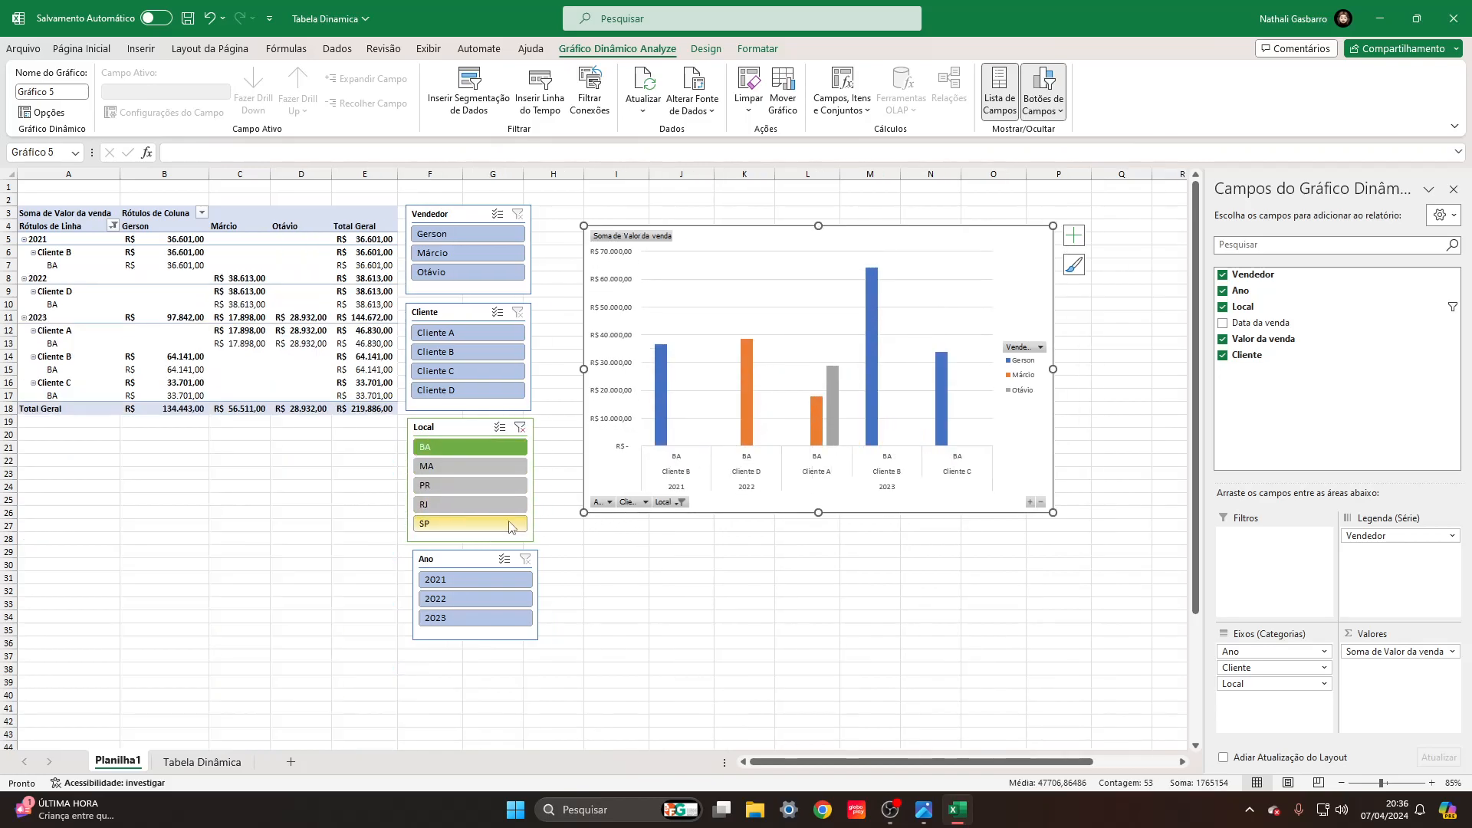
{"action": "left_click", "coordinate": [480, 584]}
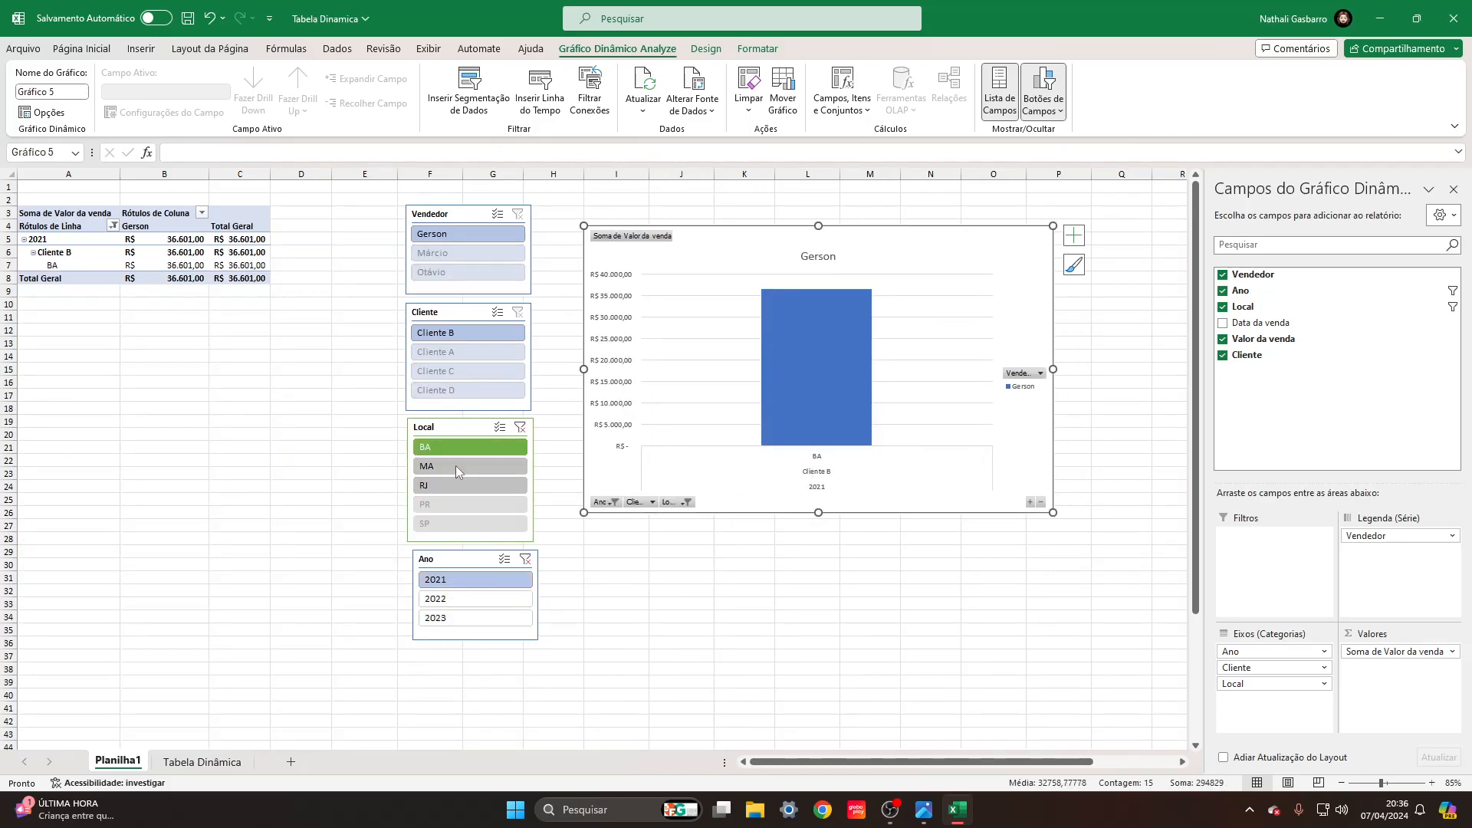
{"action": "left_click", "coordinate": [520, 427]}
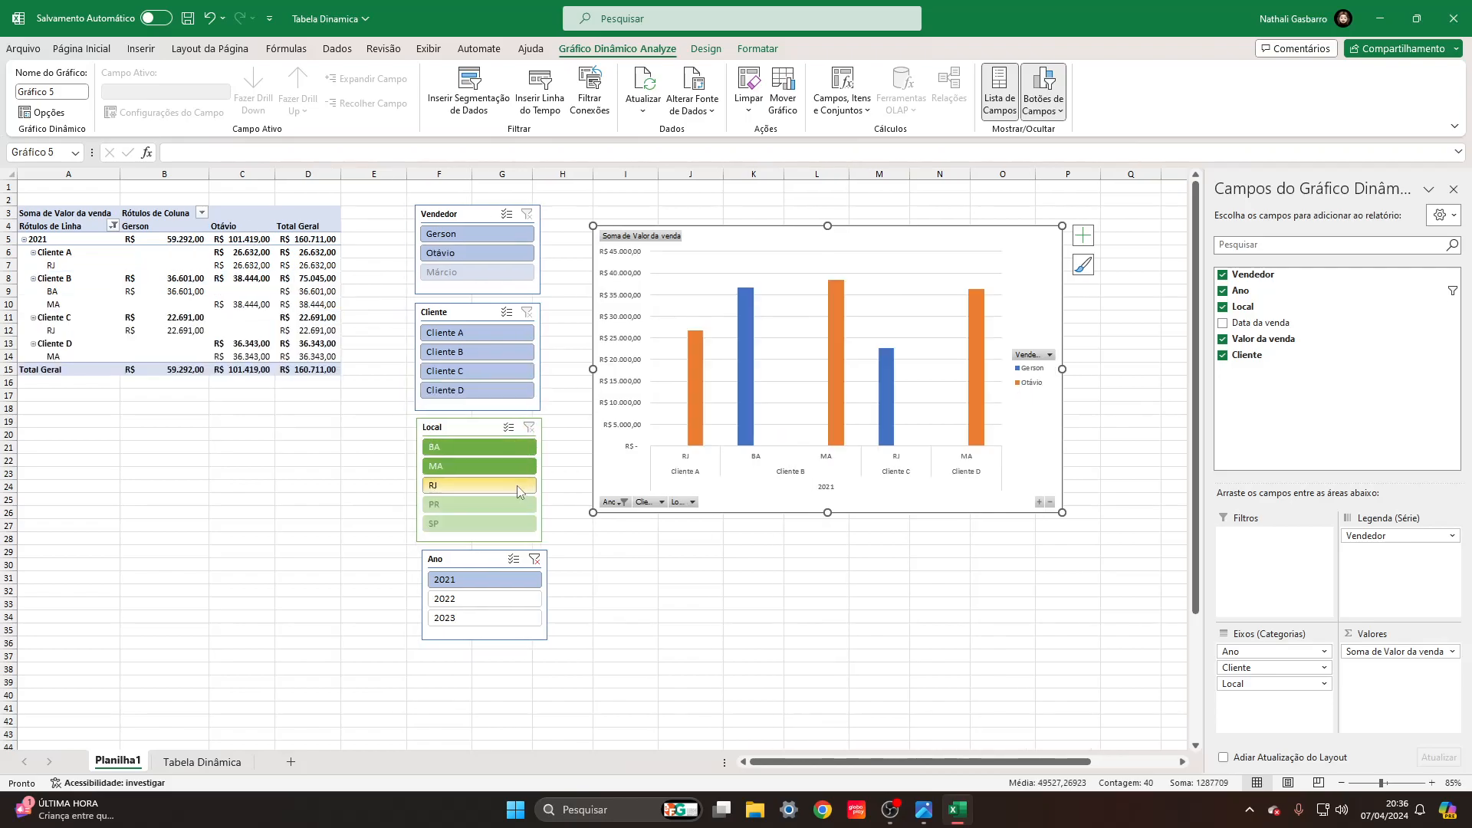
{"action": "left_click", "coordinate": [535, 560]}
Filter the pivot chart by slicer to the first seller and Cliente B, and clear both filters.
{"action": "left_click", "coordinate": [471, 234]}
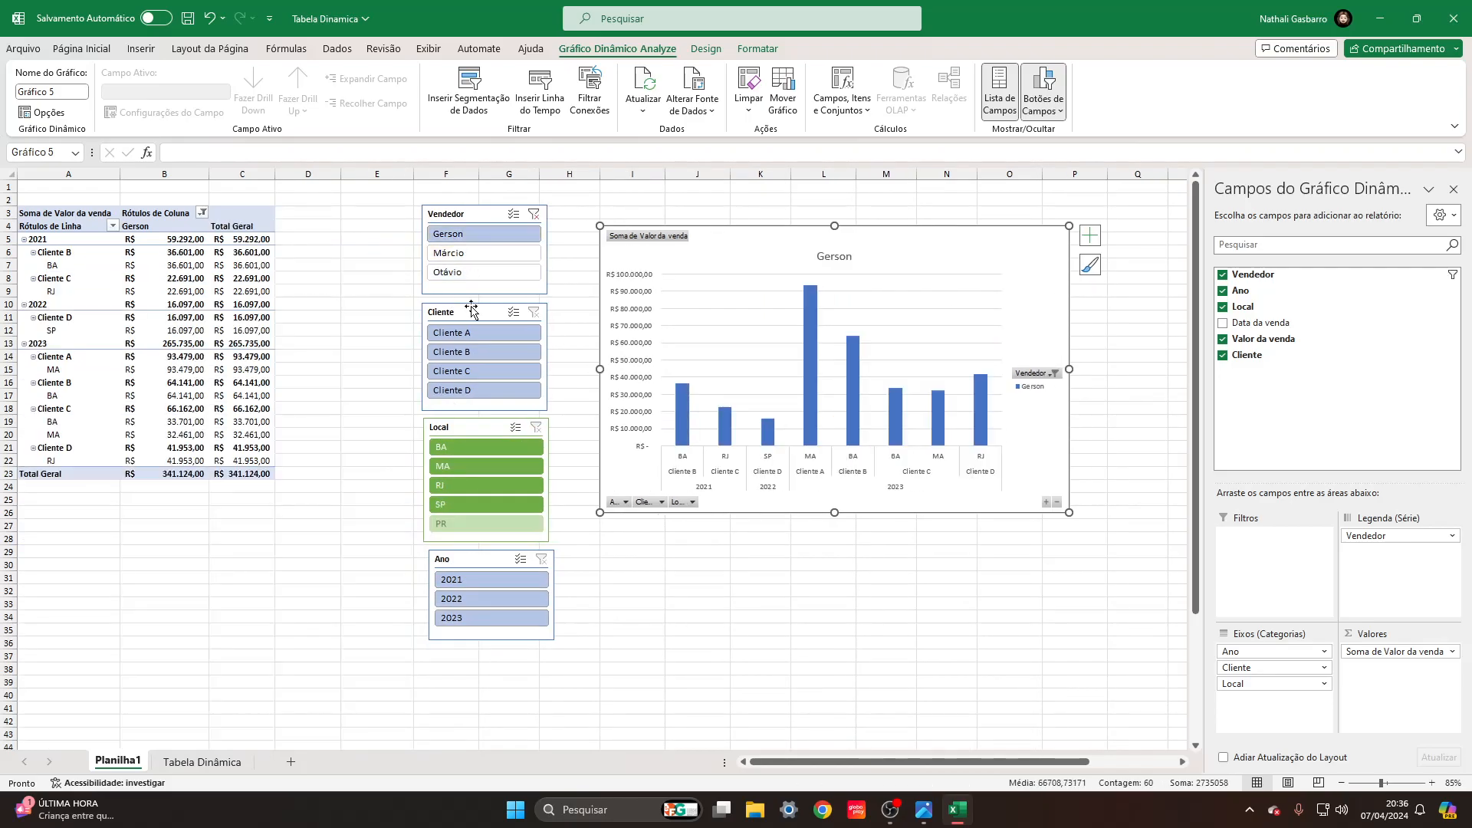
{"action": "left_click", "coordinate": [491, 351]}
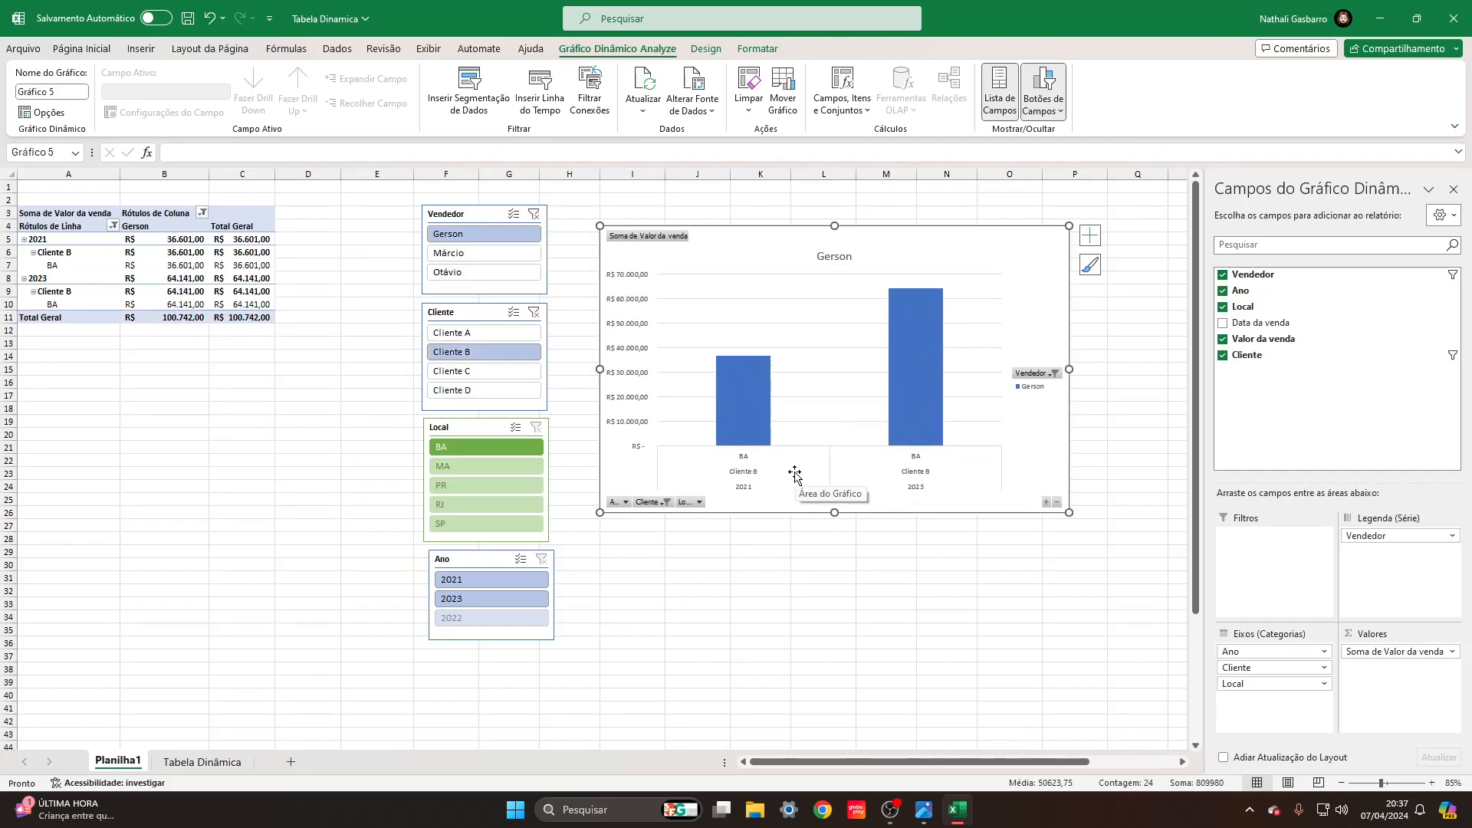
{"action": "left_click", "coordinate": [534, 214]}
{"action": "left_click", "coordinate": [532, 314]}
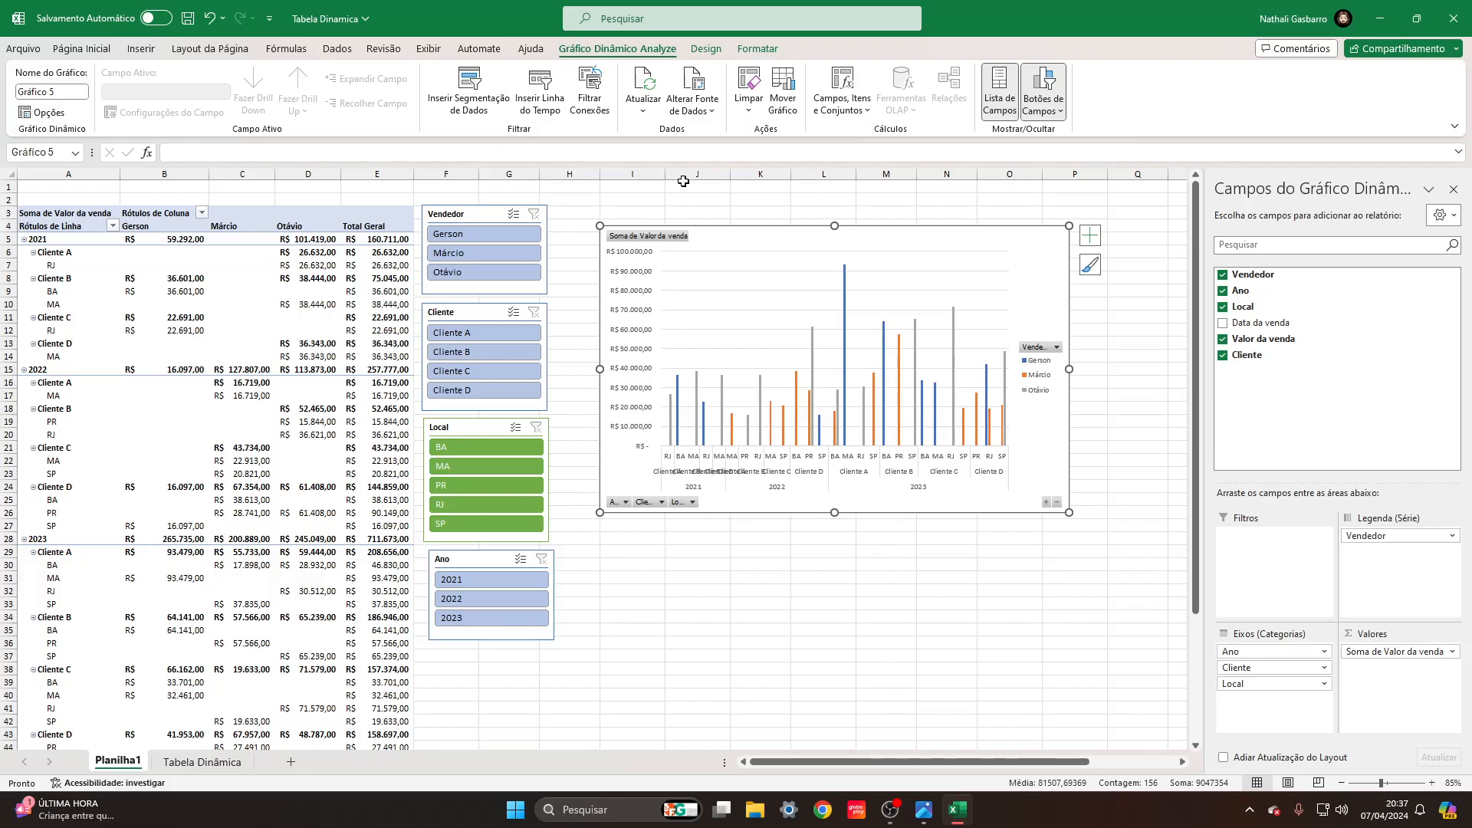
Try the Local field in the chart legend, return it to the axis below Ano, and remove the Cliente field.
{"action": "left_click_drag", "start_coordinate": [1273, 683], "coordinate": [1397, 579]}
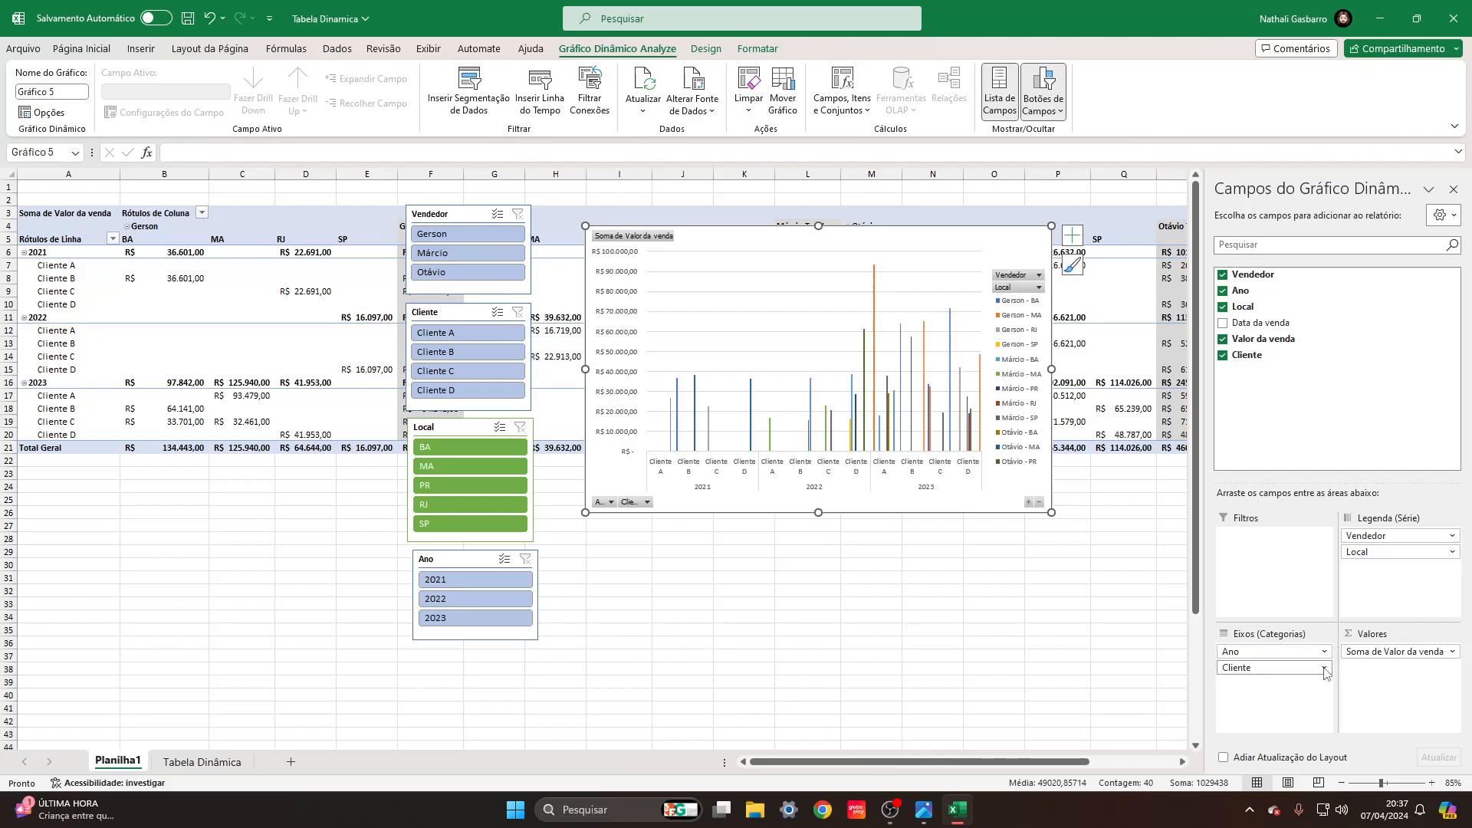
{"action": "left_click", "coordinate": [1325, 669]}
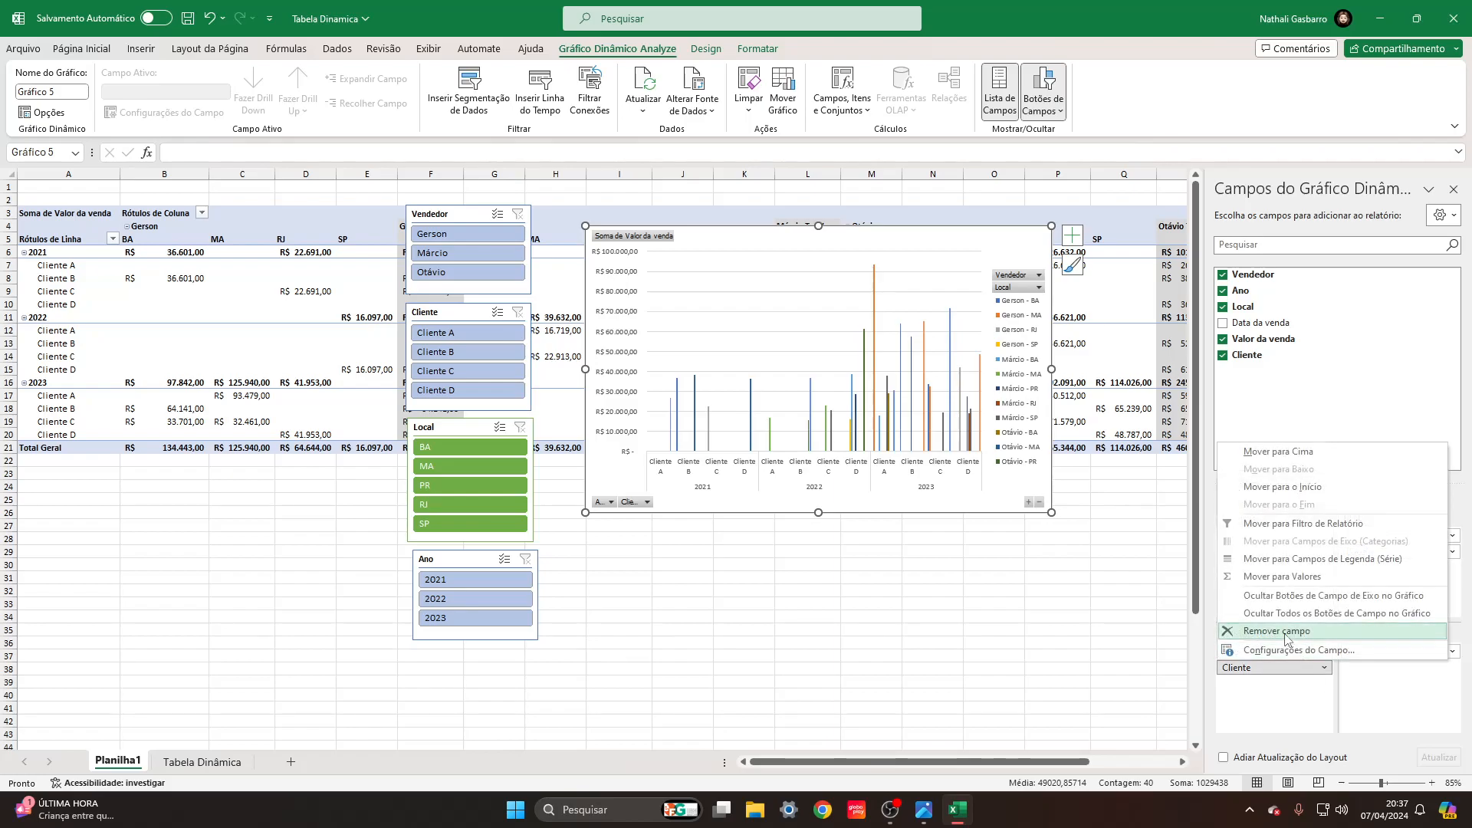
{"action": "left_click", "coordinate": [1276, 631]}
{"action": "left_click_drag", "start_coordinate": [709, 249], "coordinate": [689, 364]}
{"action": "left_click_drag", "start_coordinate": [1406, 555], "coordinate": [1266, 669]}
{"action": "left_click_drag", "start_coordinate": [898, 358], "coordinate": [887, 242]}
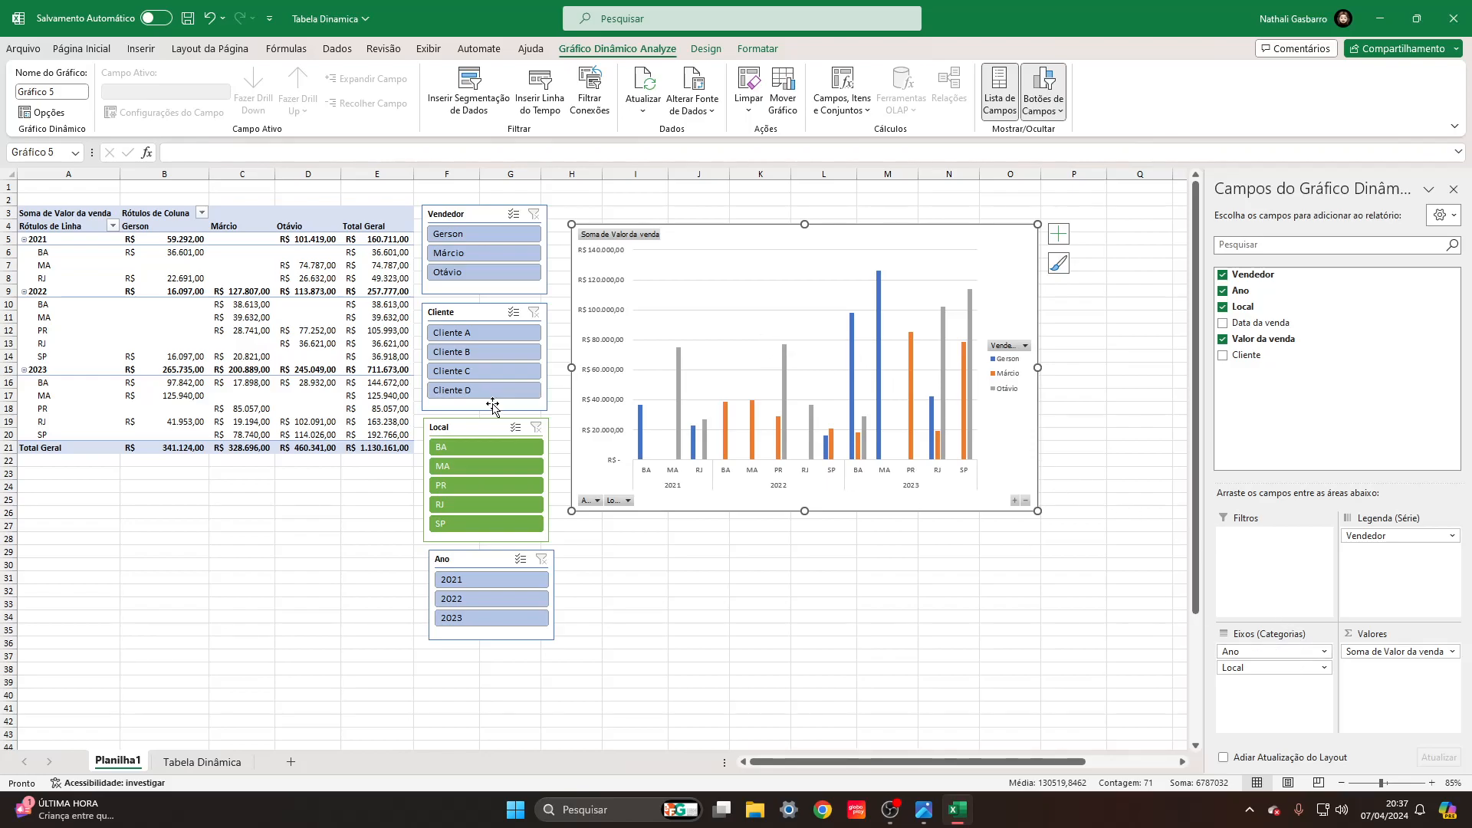
Filter the pivot chart by slicer to PR, 2022, the second seller and Cliente D, and clear all four filters.
{"action": "left_click", "coordinate": [469, 449]}
{"action": "left_click", "coordinate": [467, 483]}
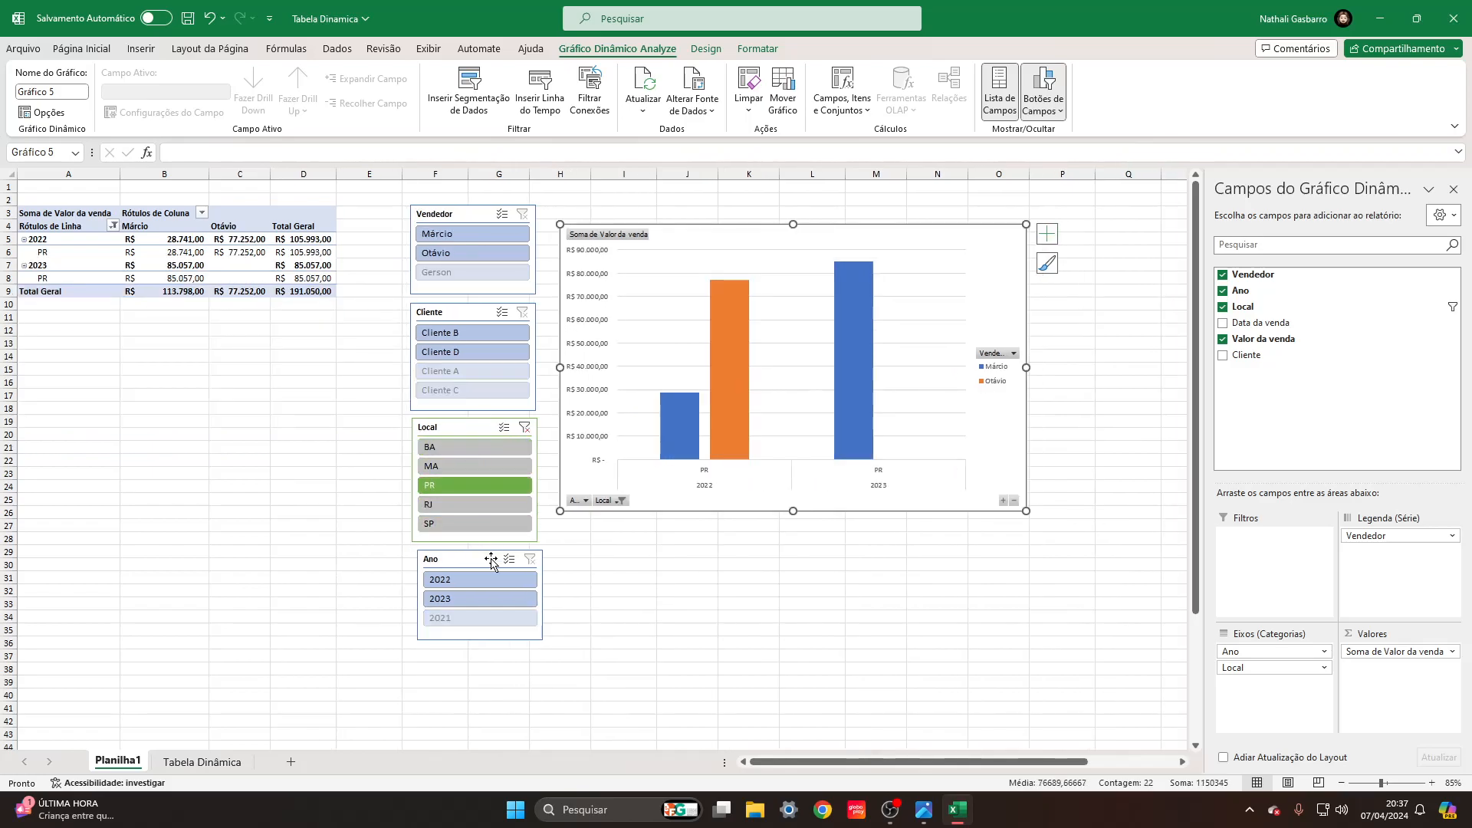
{"action": "left_click", "coordinate": [484, 580]}
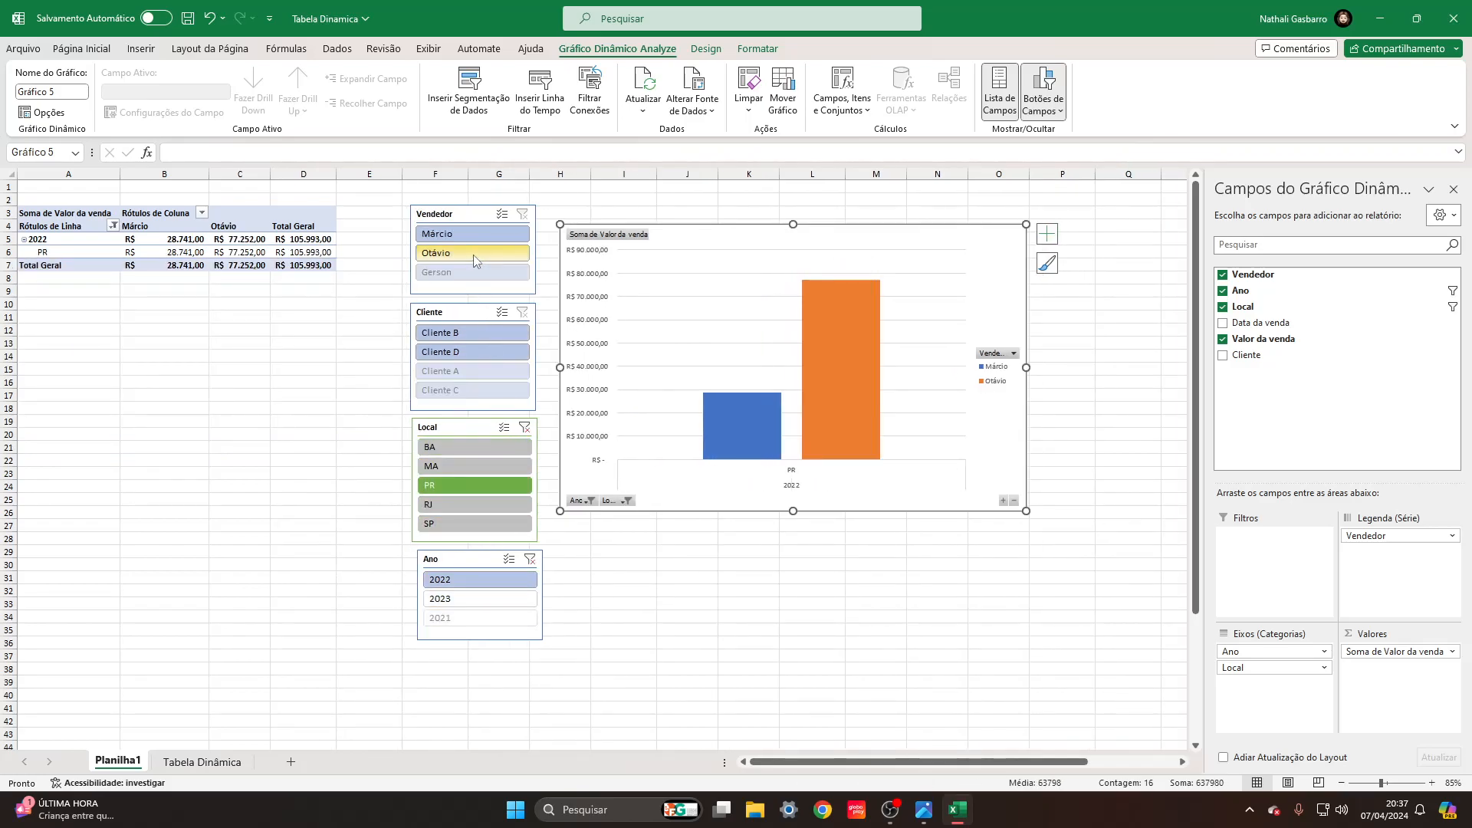
{"action": "left_click", "coordinate": [477, 234], "text": "ctrl"}
{"action": "left_click", "coordinate": [476, 233]}
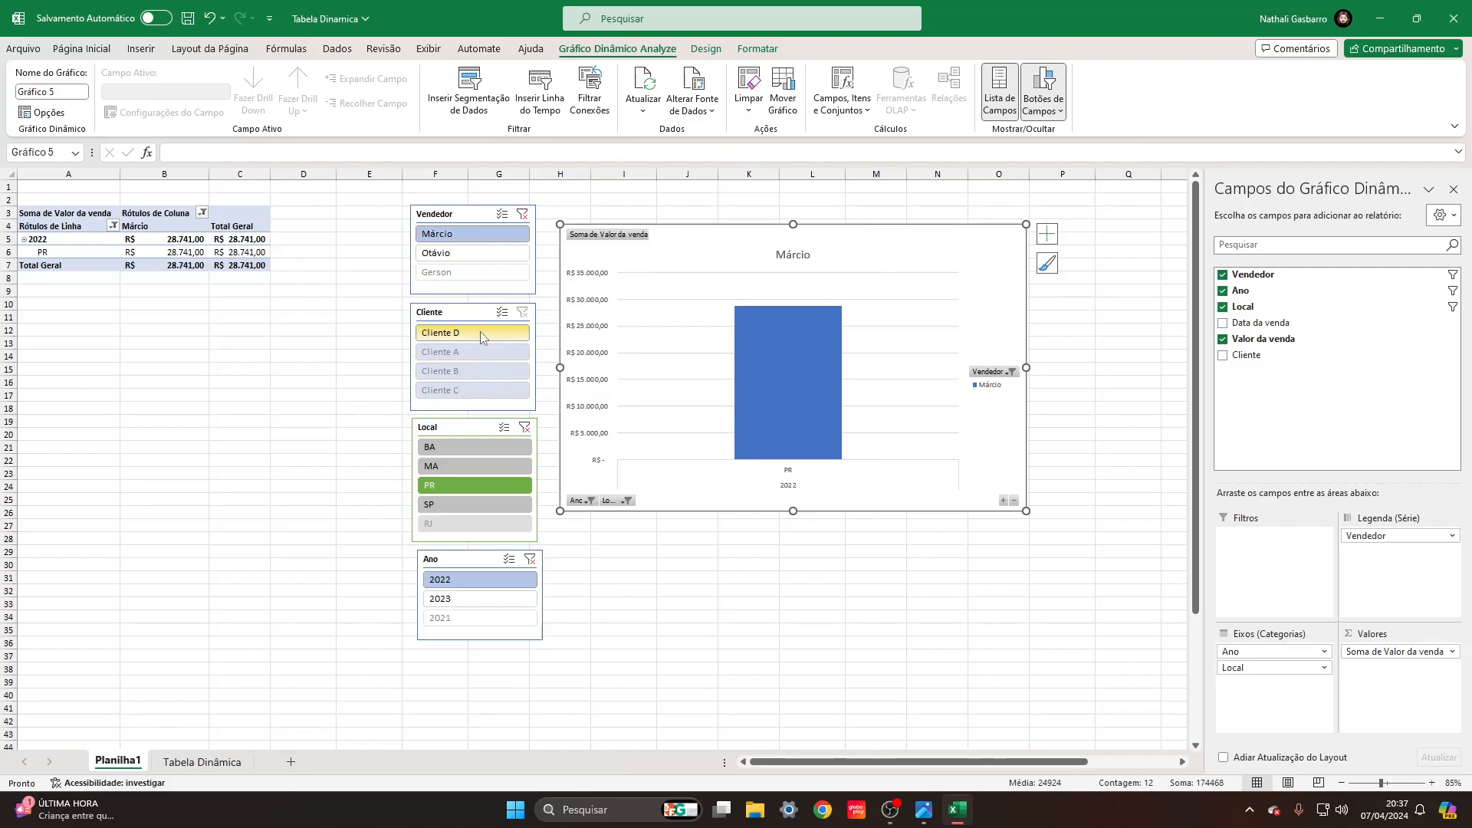
{"action": "left_click", "coordinate": [472, 253], "text": "ctrl"}
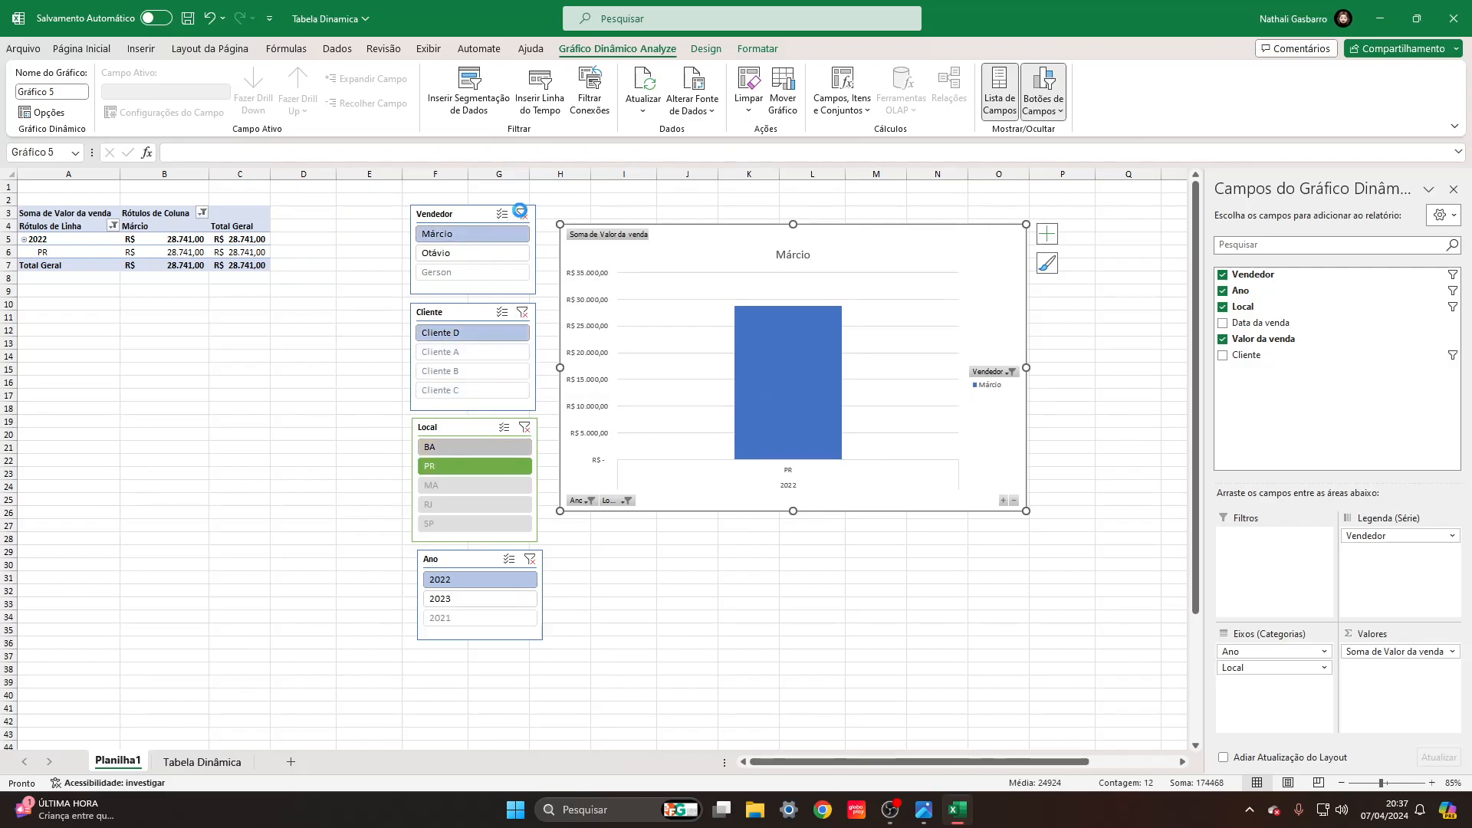
{"action": "left_click", "coordinate": [517, 312]}
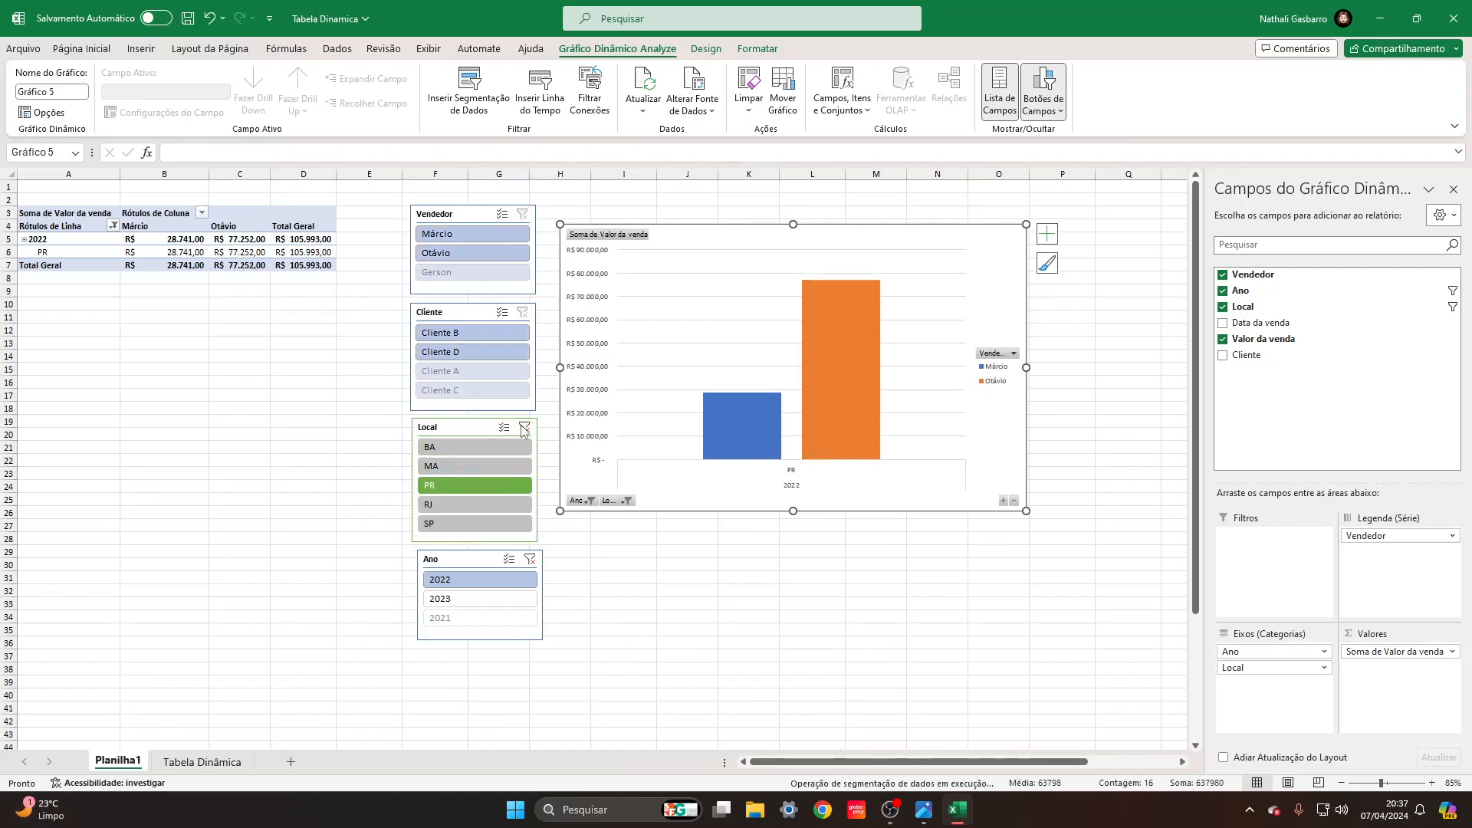
{"action": "left_click", "coordinate": [520, 427]}
{"action": "left_click", "coordinate": [535, 559]}
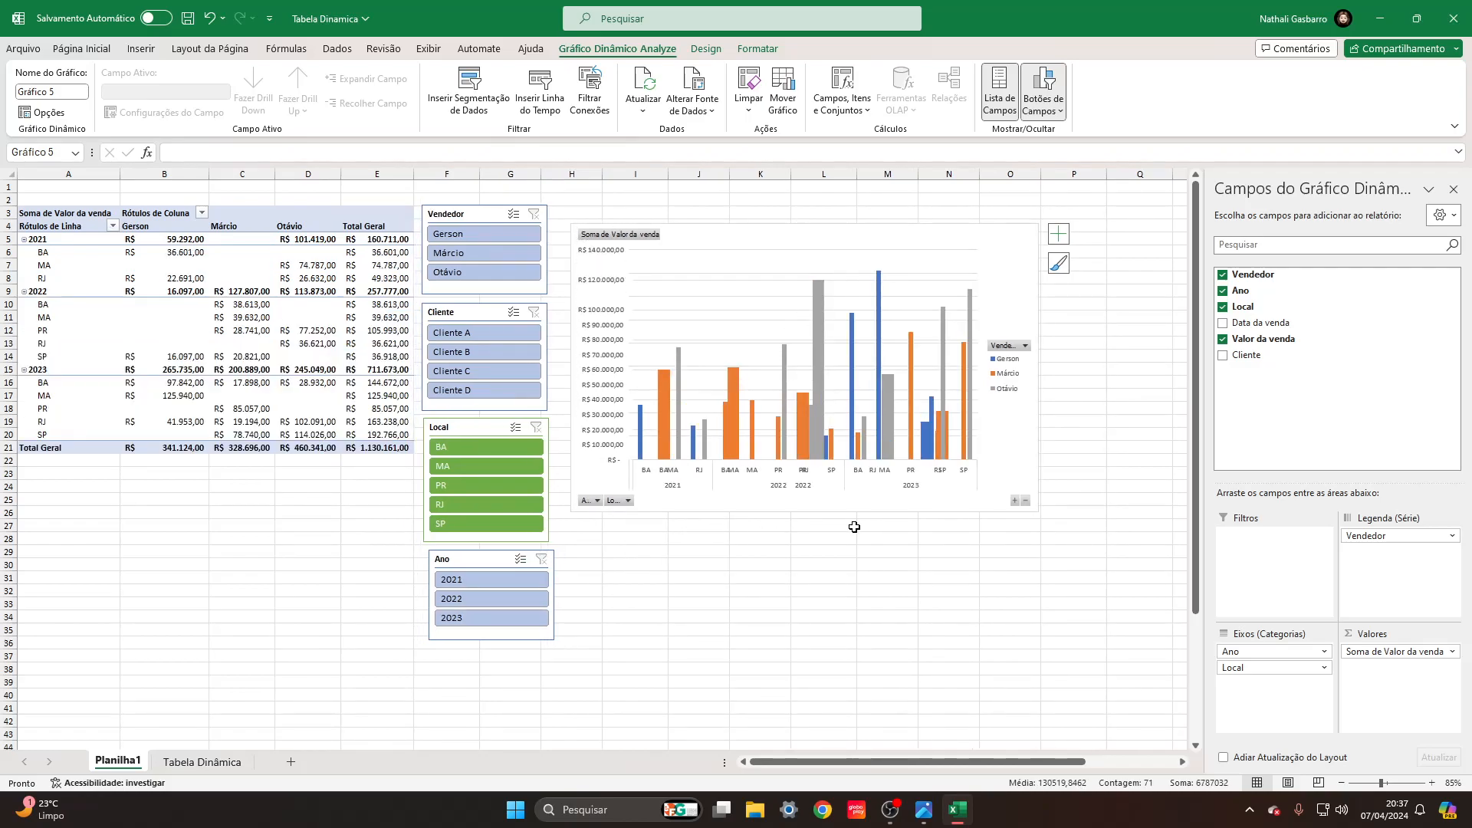